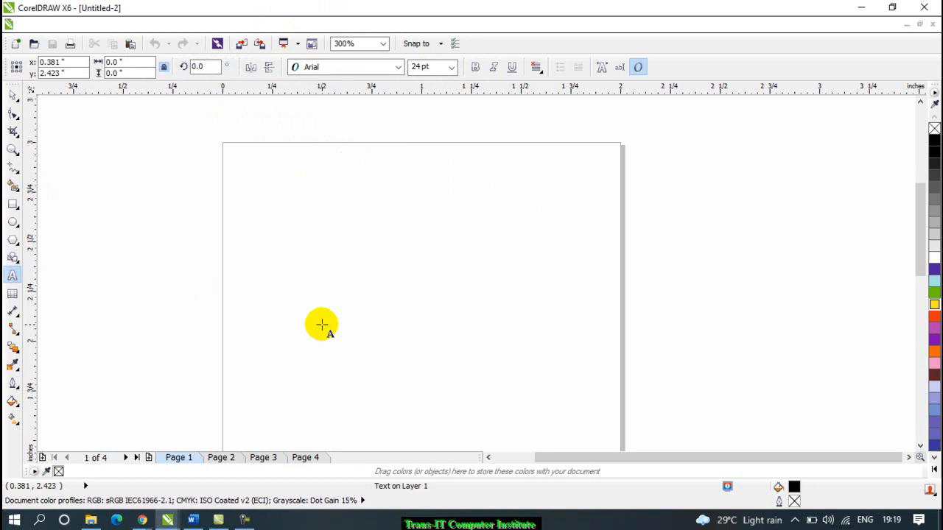
Enter the artistic text "Trans-IT Computer Institute" near the top of the page and finish editing it
type("-IT Computer")
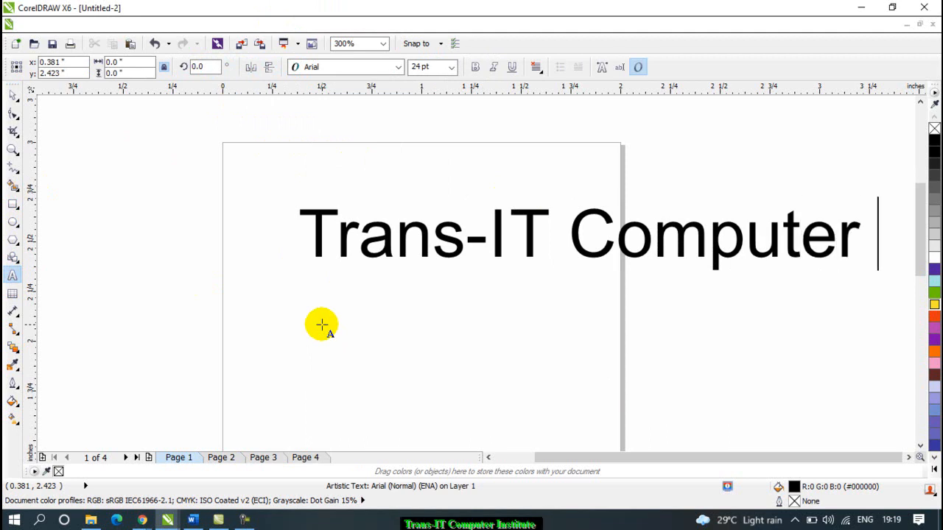
type(" Institute")
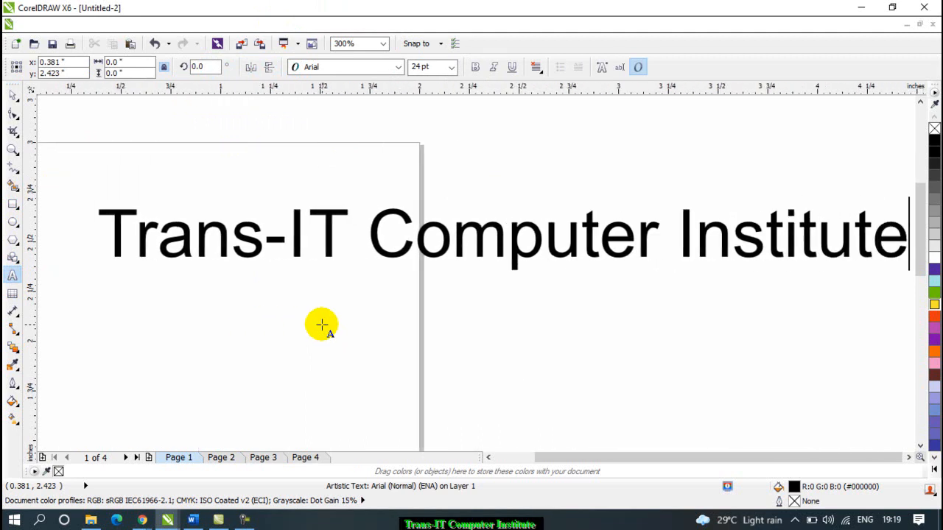
left_click(12, 94)
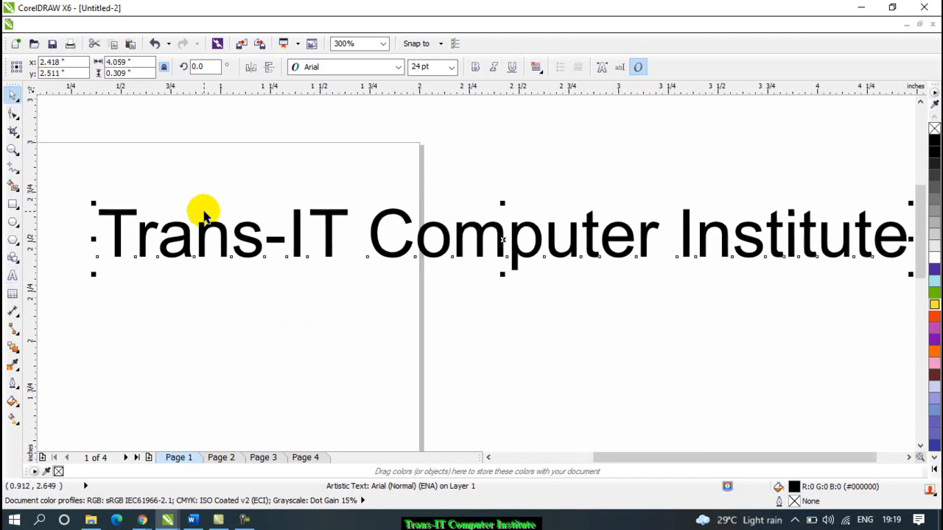
Set the font size of the Trans-IT Computer Institute text to 12 pt and open its text properties
scroll(203, 211, "down", 2)
left_click(449, 67)
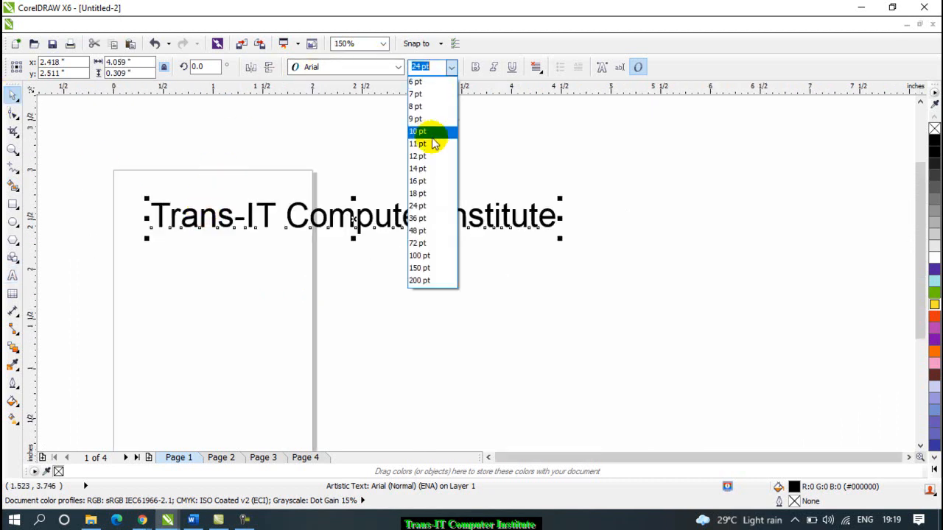
left_click(433, 158)
scroll(98, 218, "up", 2)
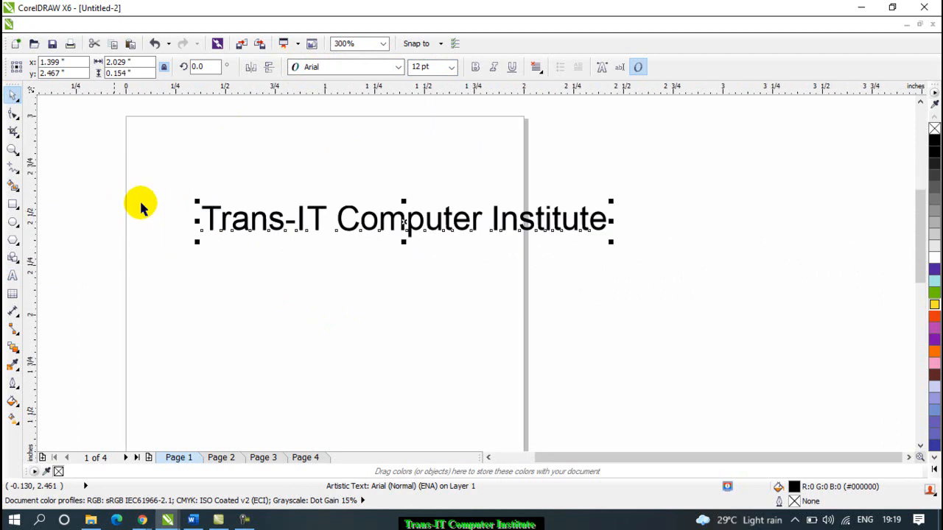
left_click(284, 25)
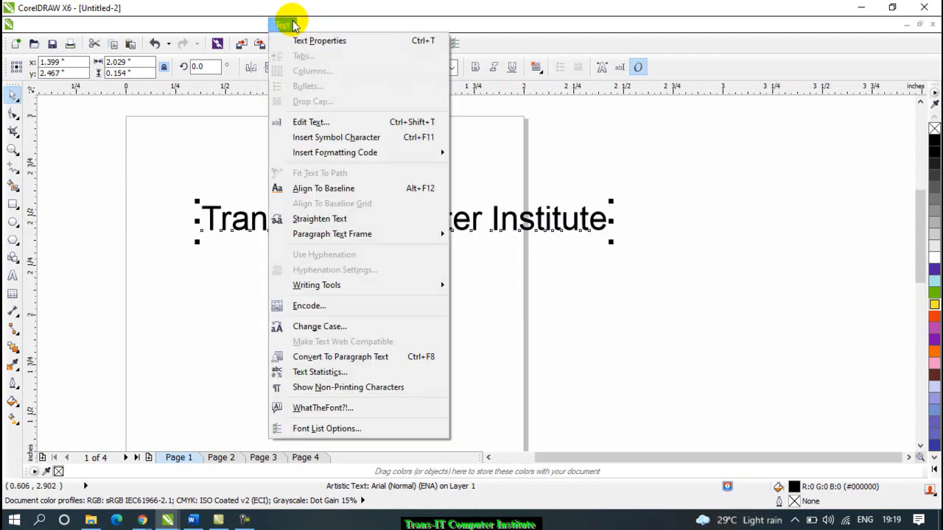
left_click(319, 41)
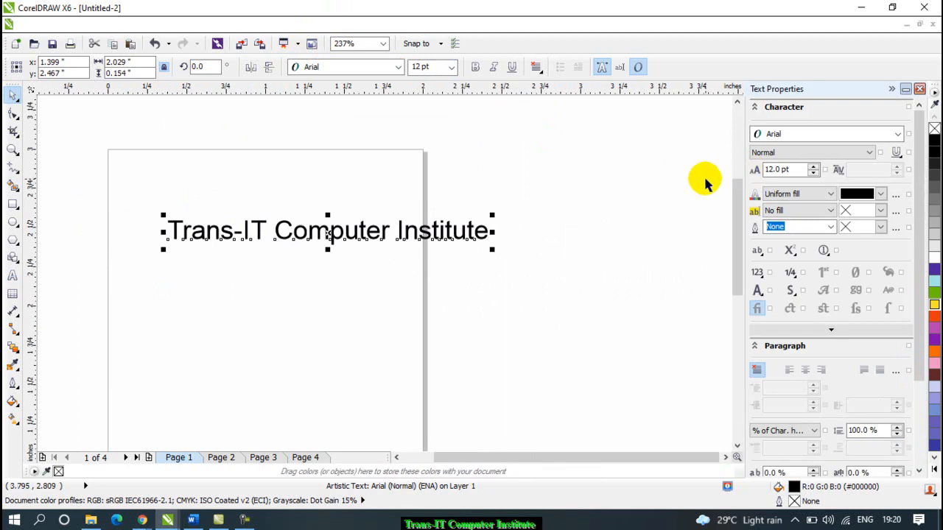
Look over the font choices, try the Bold-Italic style on the text and return it to Normal
left_click(897, 137)
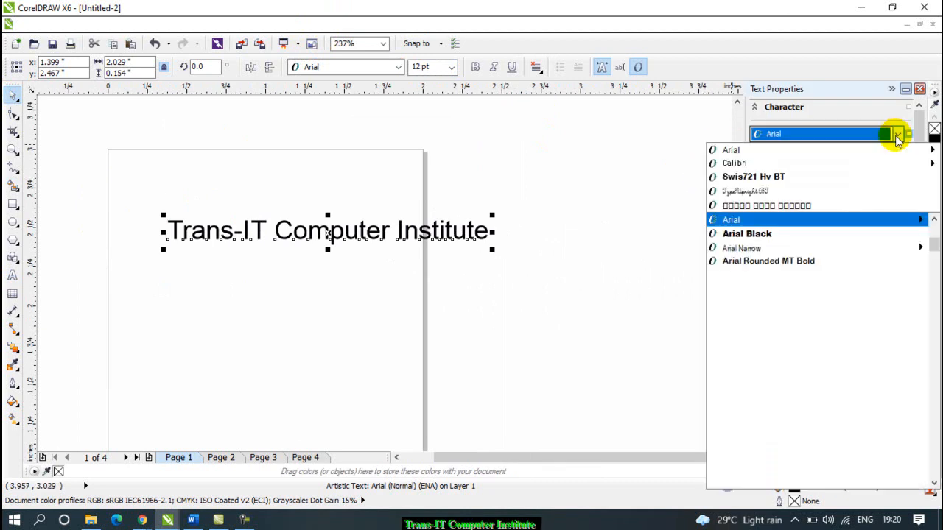
left_click(895, 135)
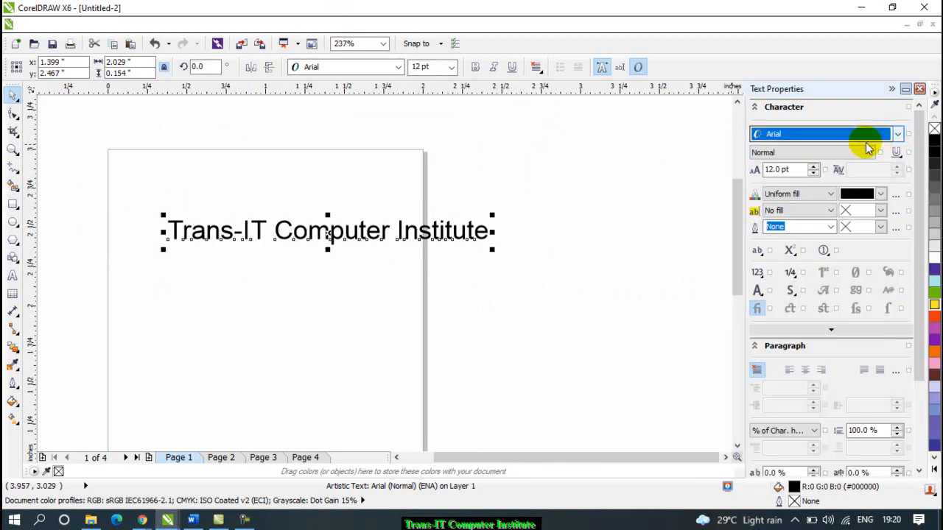
left_click(865, 153)
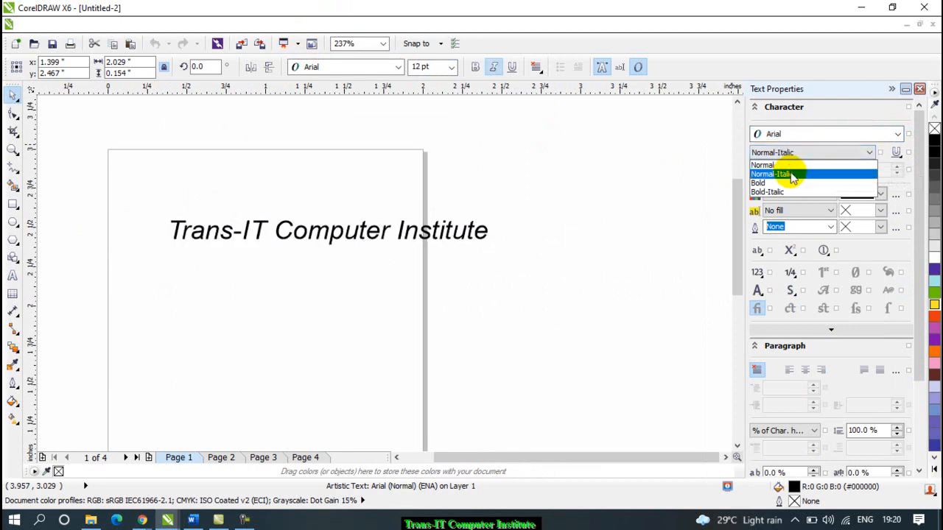
left_click(768, 192)
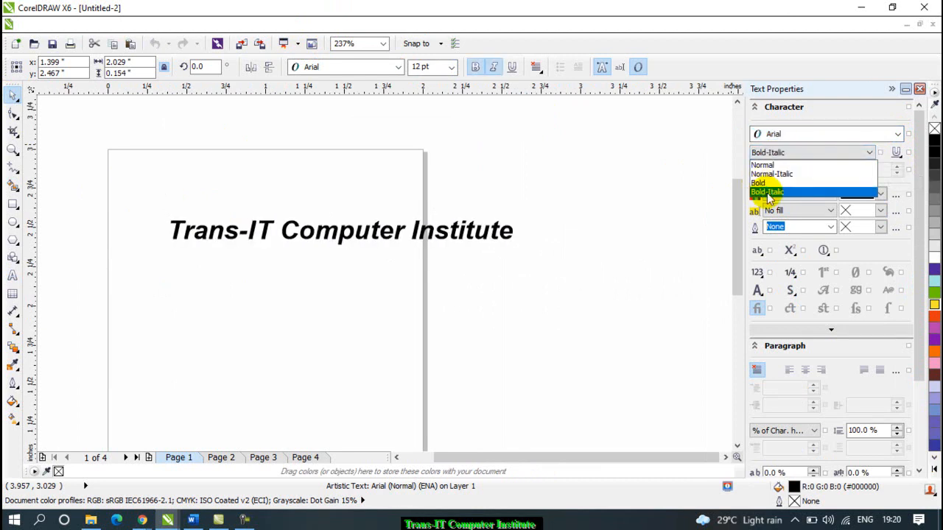
left_click(785, 165)
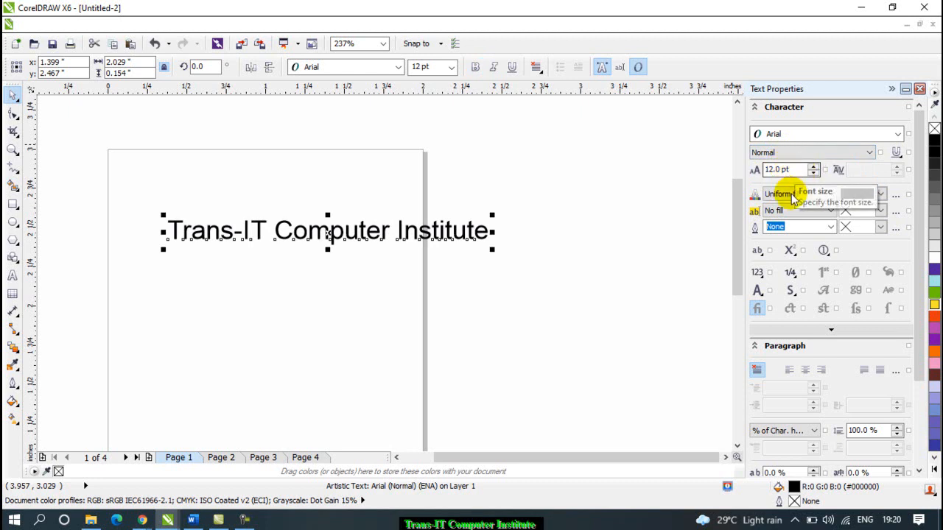
Change the text's fill type to Fountain fill and apply the pink sphere preset
left_click(792, 195)
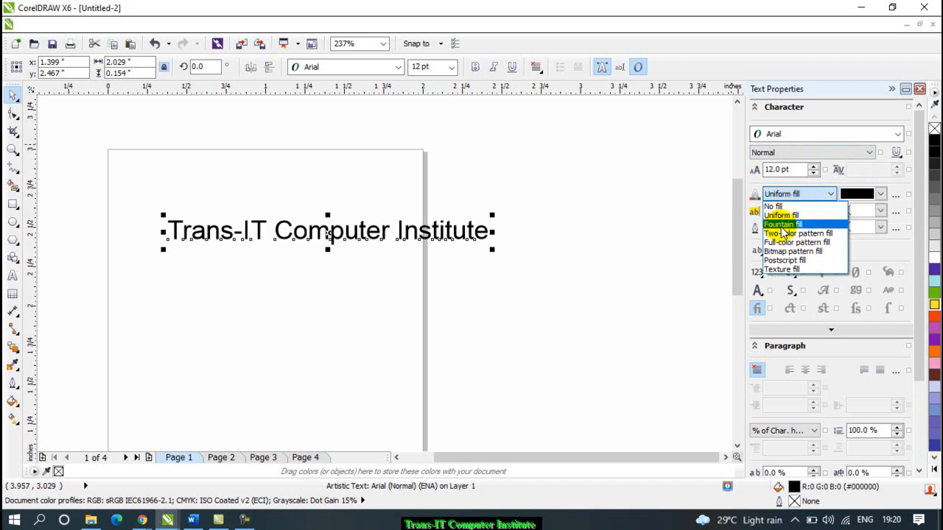
left_click(783, 224)
left_click(881, 194)
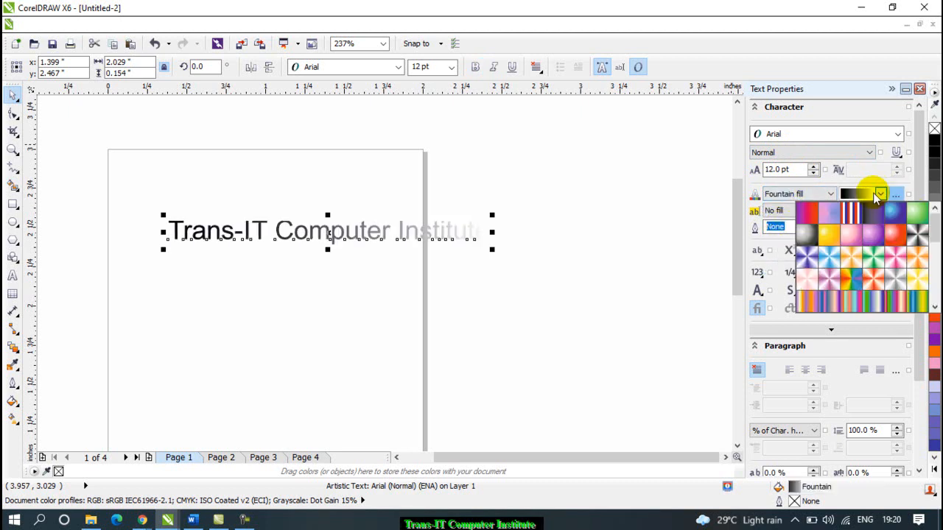
left_click(850, 236)
Change the text's fill to Bitmap pattern fill and choose the golden cracker pattern
left_click(819, 195)
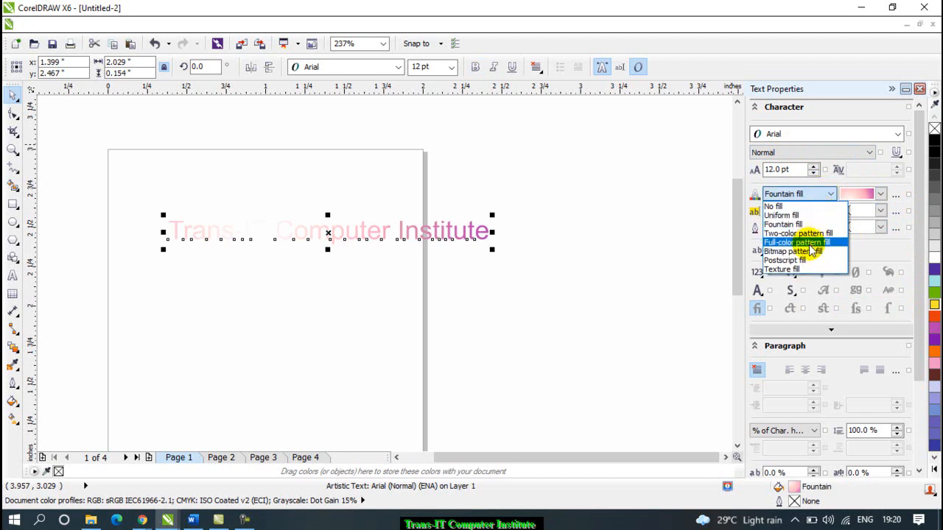
left_click(813, 254)
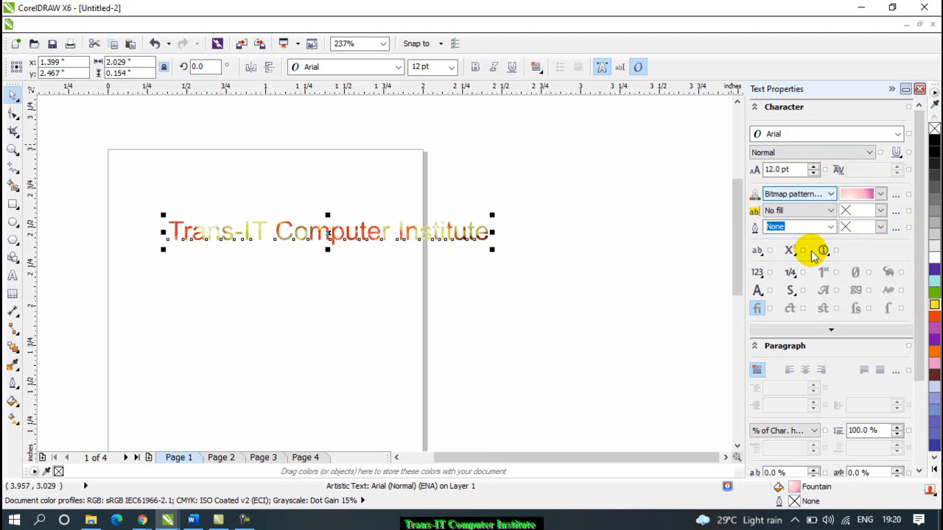
left_click(878, 194)
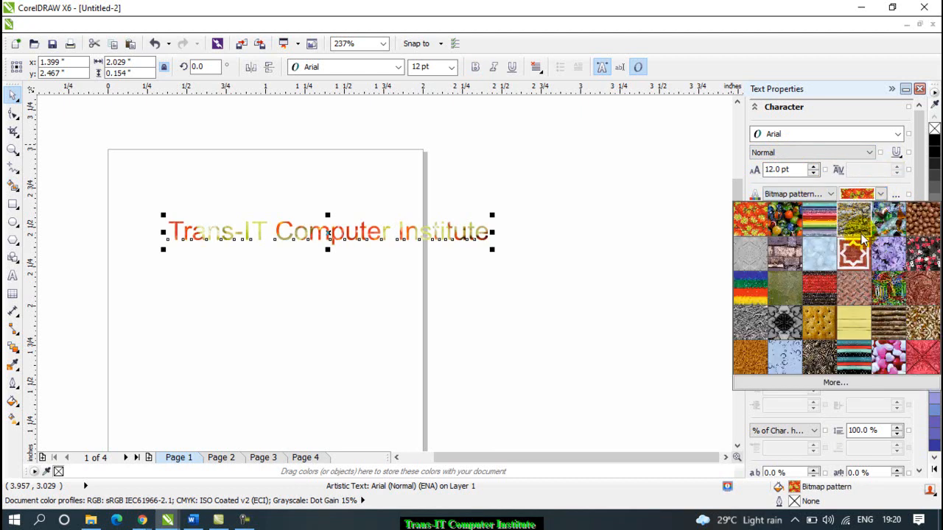
left_click(817, 324)
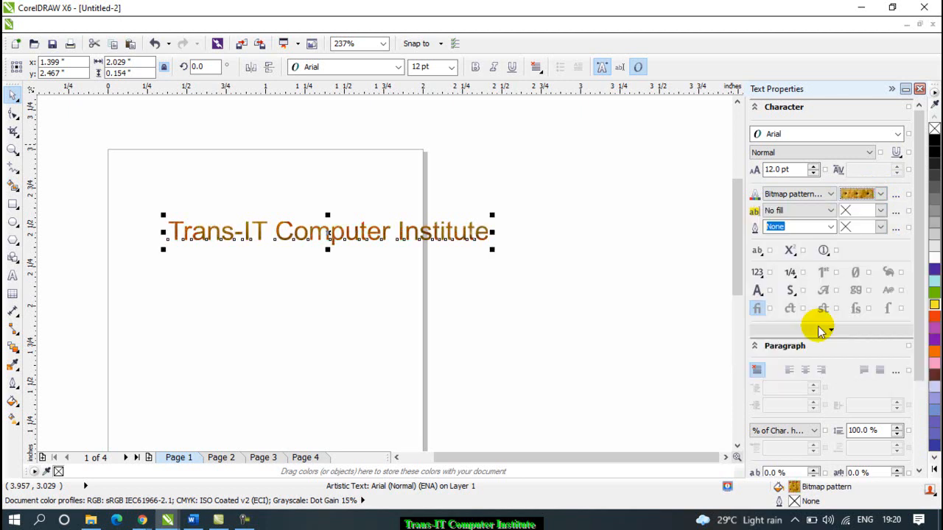
Change the text's fill to Two-color pattern fill and choose the concentric circle pattern
left_click(805, 194)
left_click(797, 233)
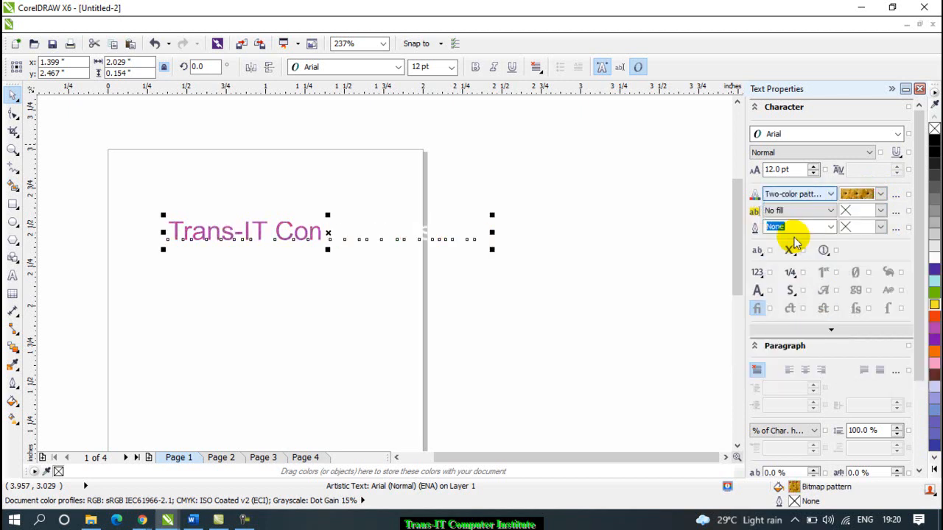
left_click(861, 194)
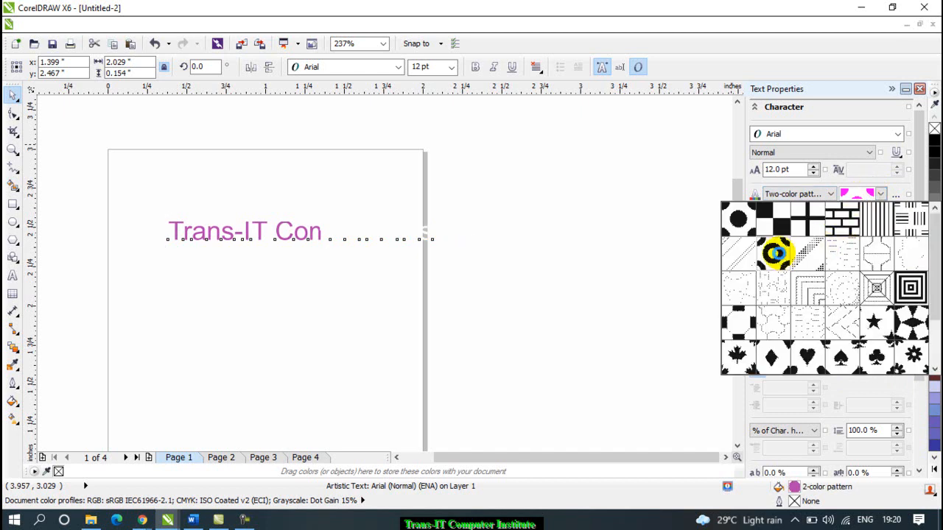
left_click(773, 253)
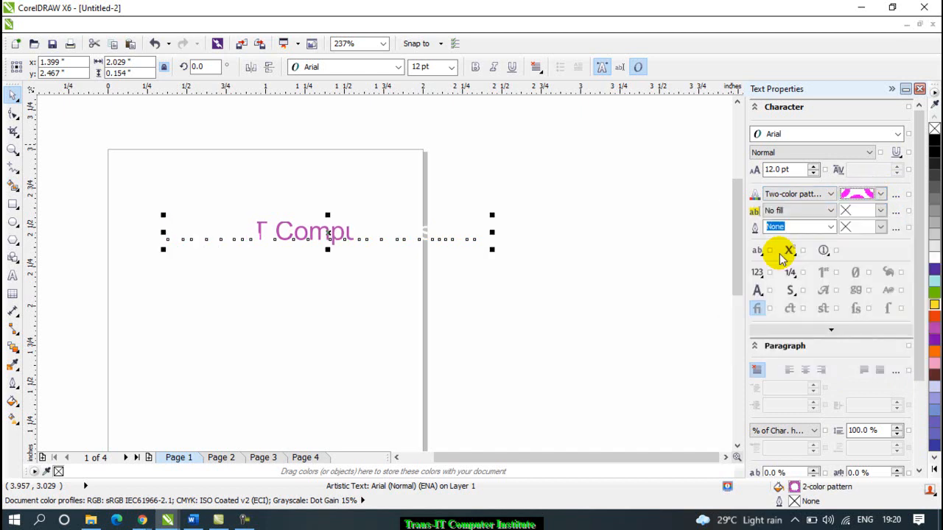
Give the text a uniform light pink fill (#FF99CC) and switch its fill type back to Fountain fill
left_click(831, 194)
left_click(782, 214)
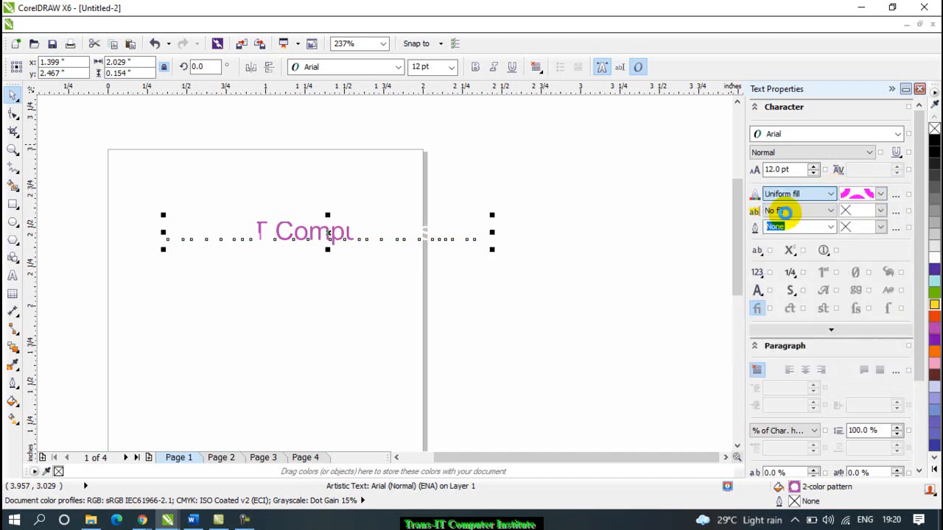
left_click(881, 195)
left_click(865, 244)
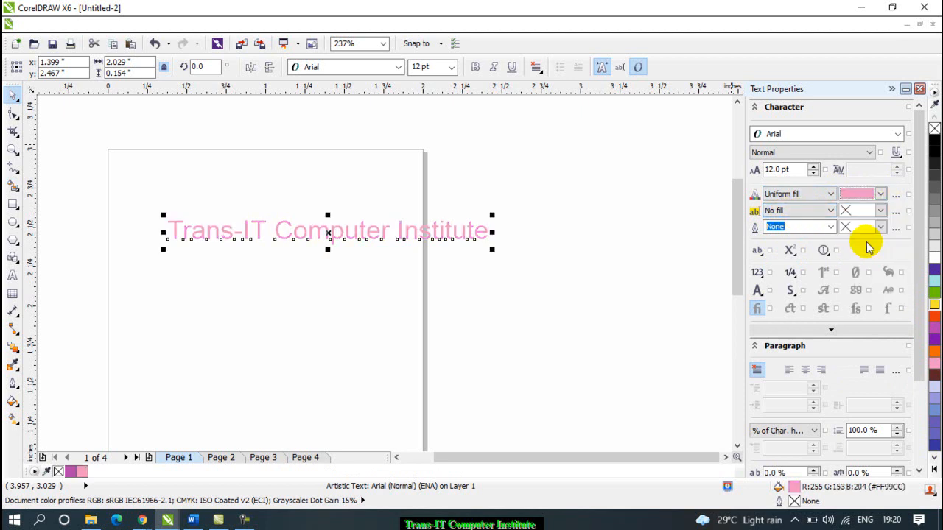
left_click(830, 194)
left_click(792, 224)
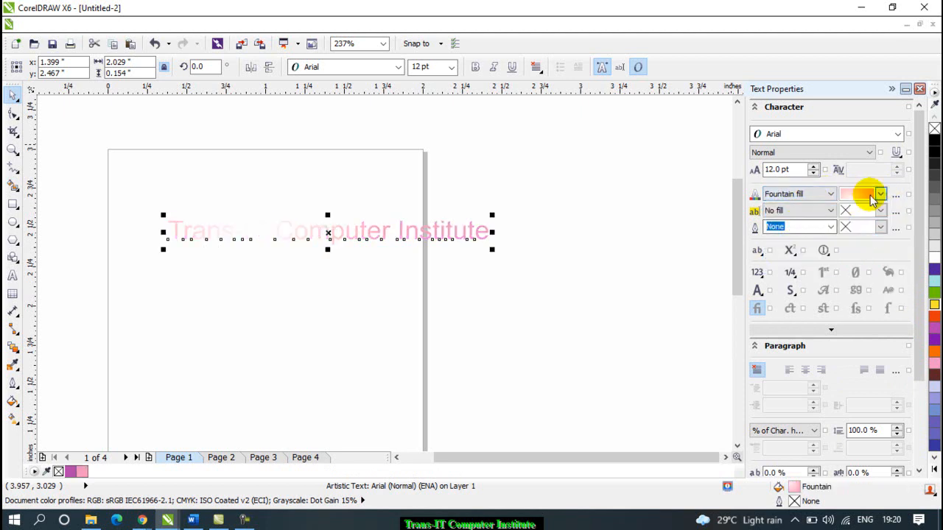
Apply a two-color pattern fill to the text's background and choose the brick pattern
left_click(780, 211)
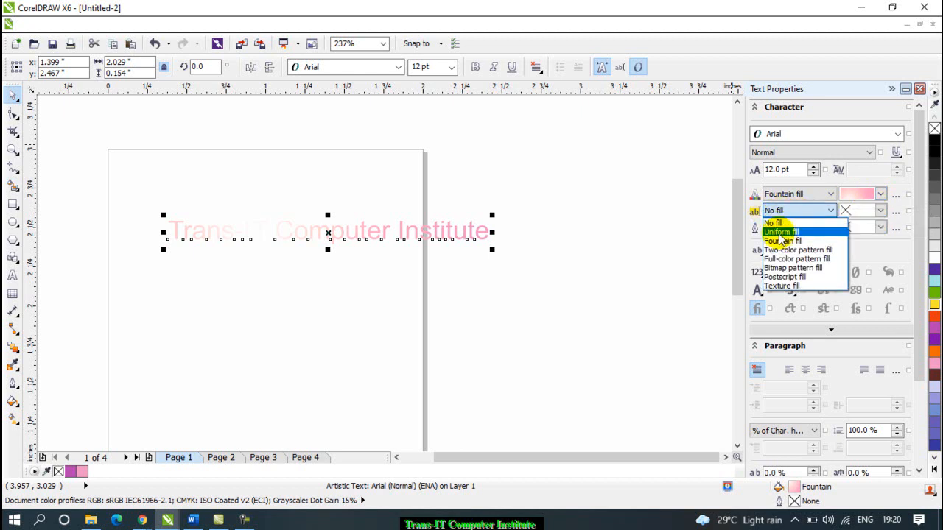
left_click(744, 222)
left_click(780, 211)
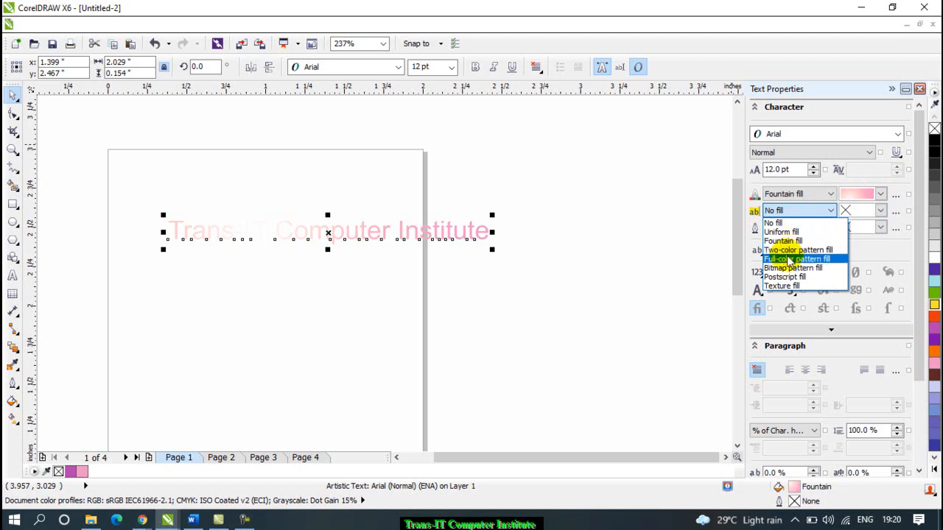
left_click(789, 252)
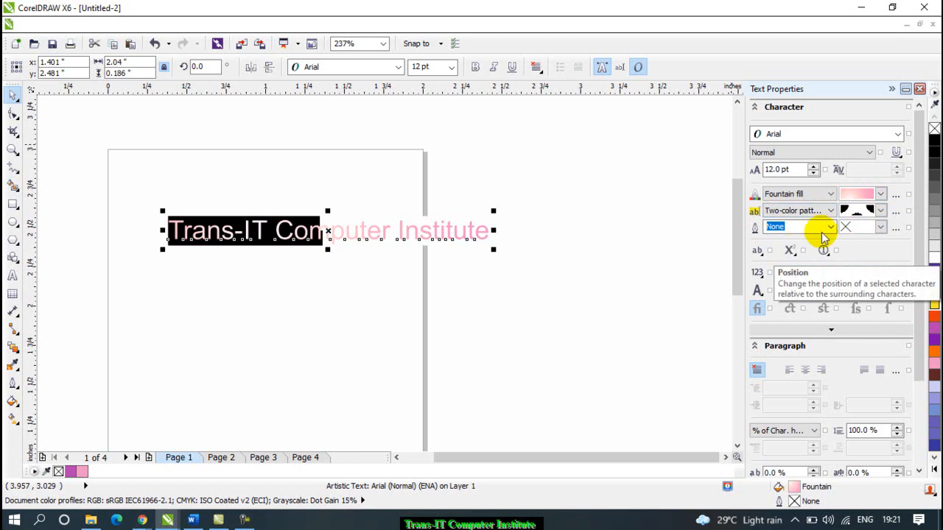
left_click(847, 211)
left_click(845, 237)
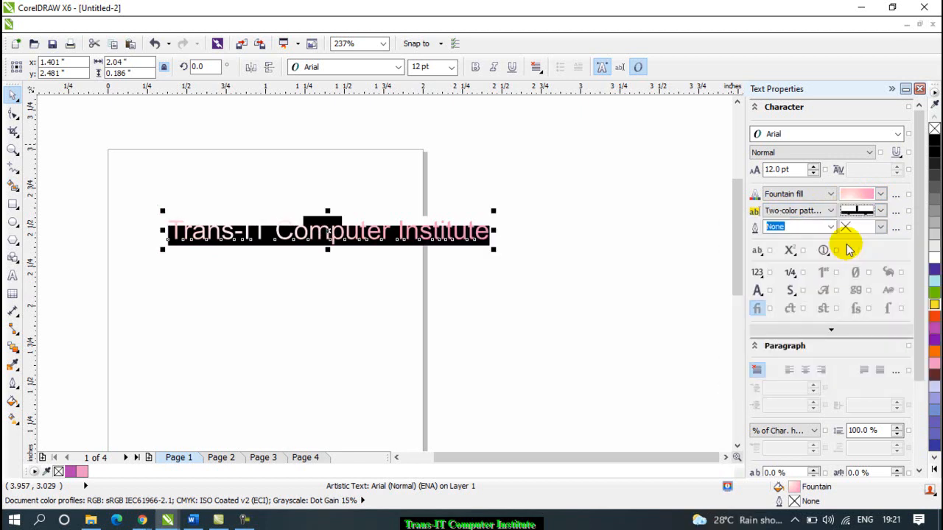
Change the text's background to Uniform fill and colour it light pink
left_click(796, 213)
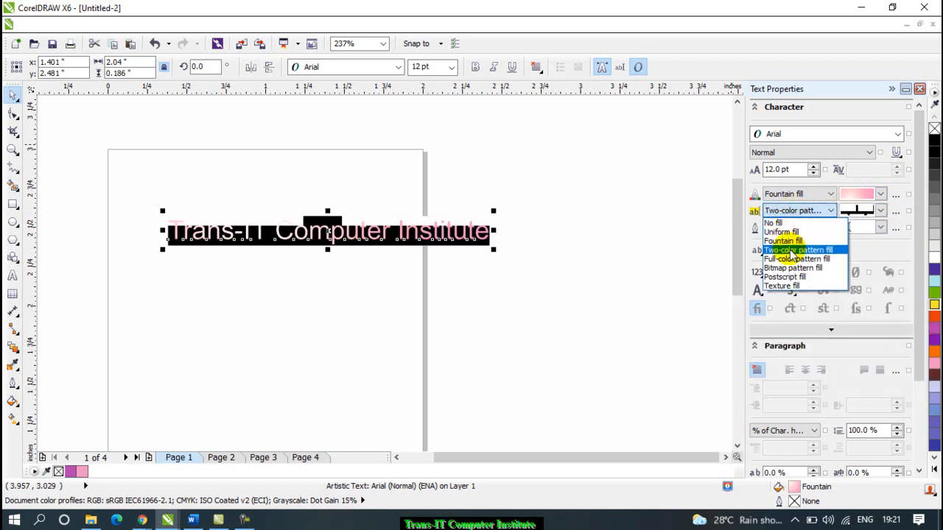
left_click(794, 235)
left_click(864, 211)
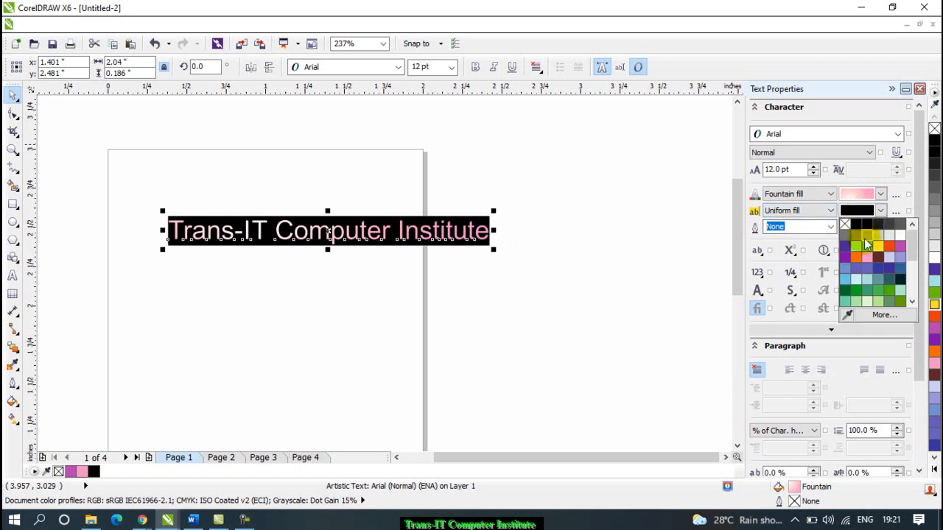
left_click(867, 257)
Fill the text's background with the pink-and-white candy bitmap pattern and set the text outline width to 1.0 pt
left_click(804, 213)
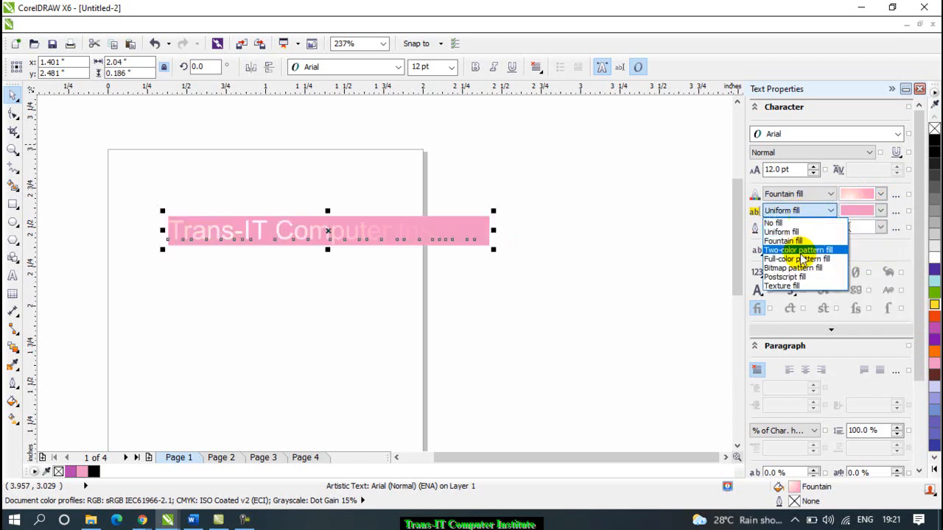
left_click(798, 269)
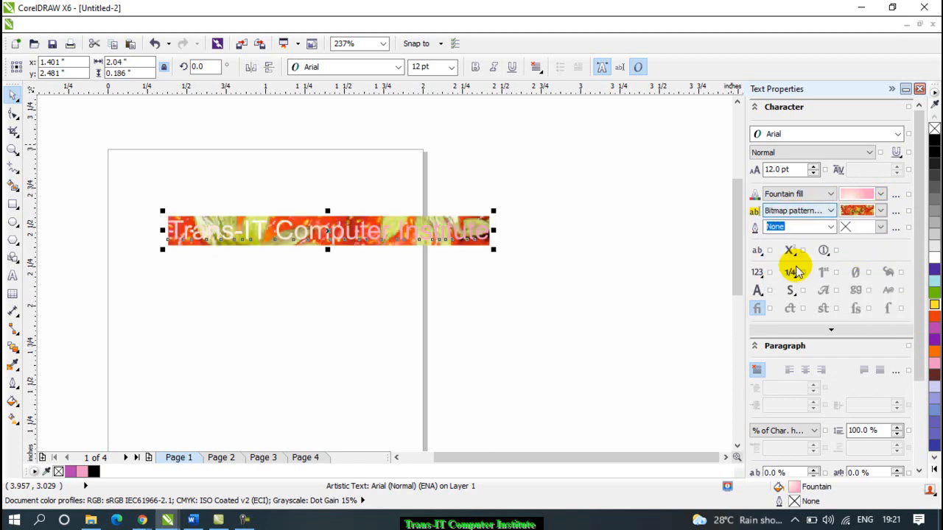
left_click(880, 212)
left_click(886, 377)
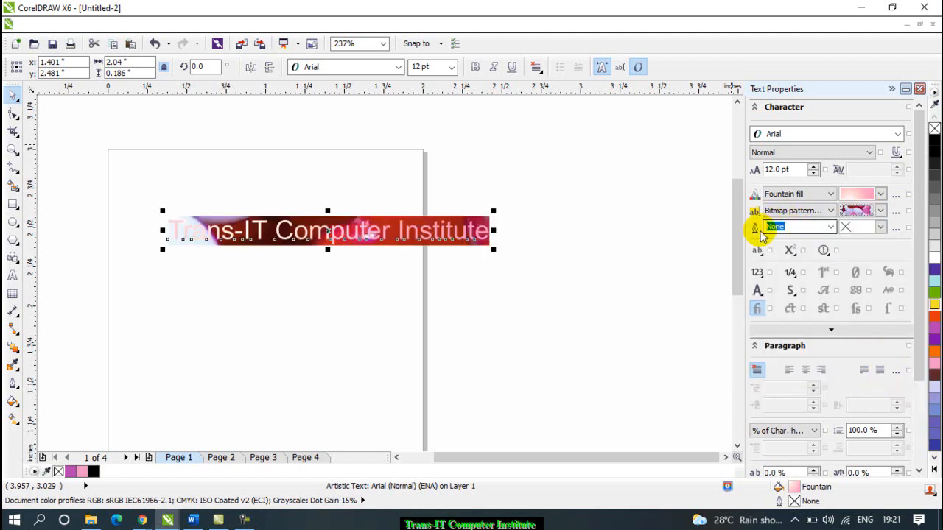
left_click(831, 227)
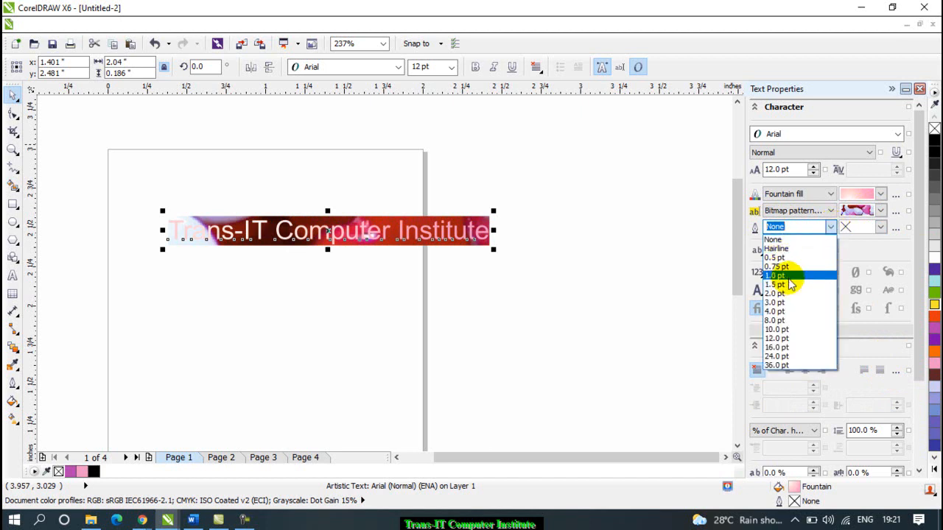
left_click(783, 276)
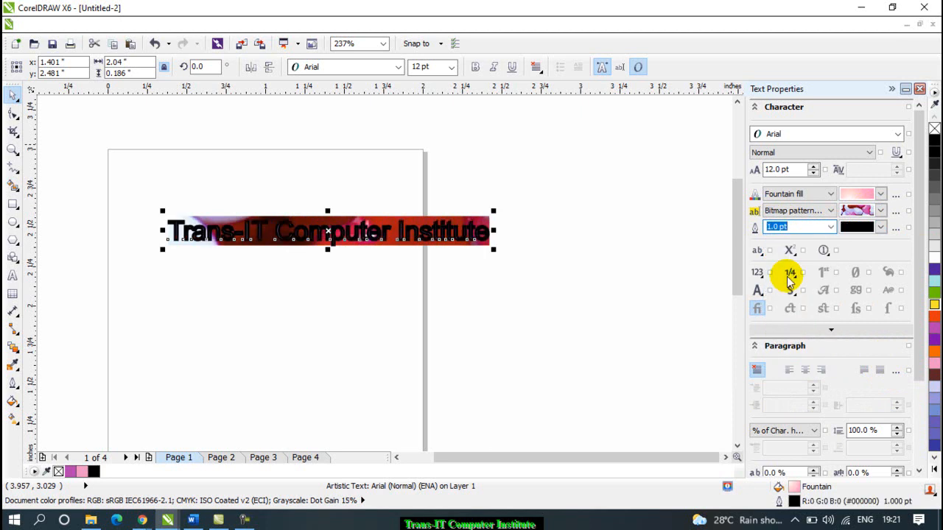
Colour the text's outline yellow, and change it to red (#FF0000)
left_click(859, 228)
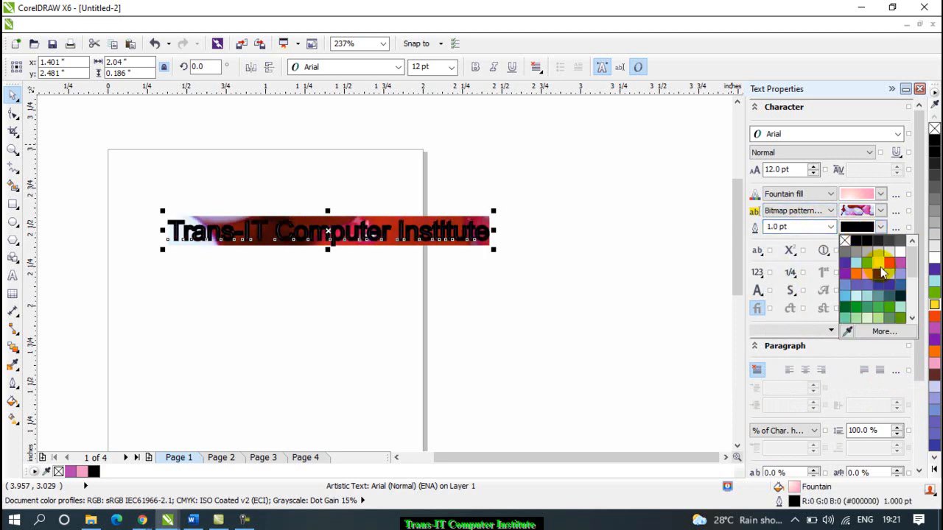
left_click(880, 264)
left_click(880, 227)
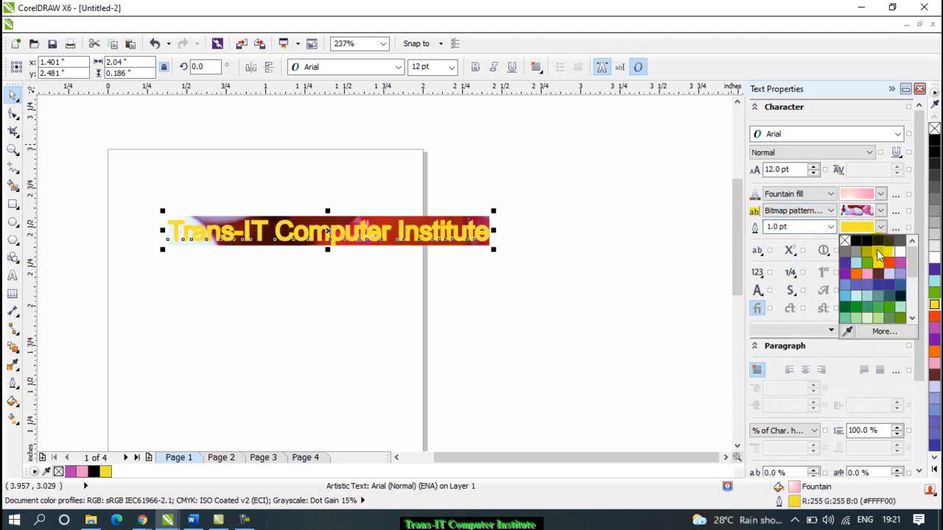
left_click(888, 268)
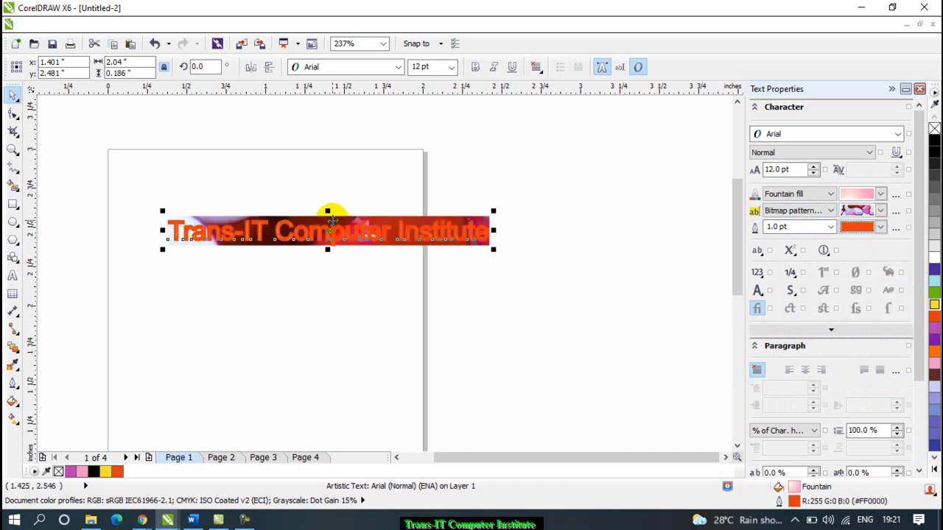
Reduce the outline width of the Trans-IT Computer Institute text to 0.75 pt
scroll(336, 225, "up", 4)
scroll(450, 228, "down", 2)
left_click(829, 226)
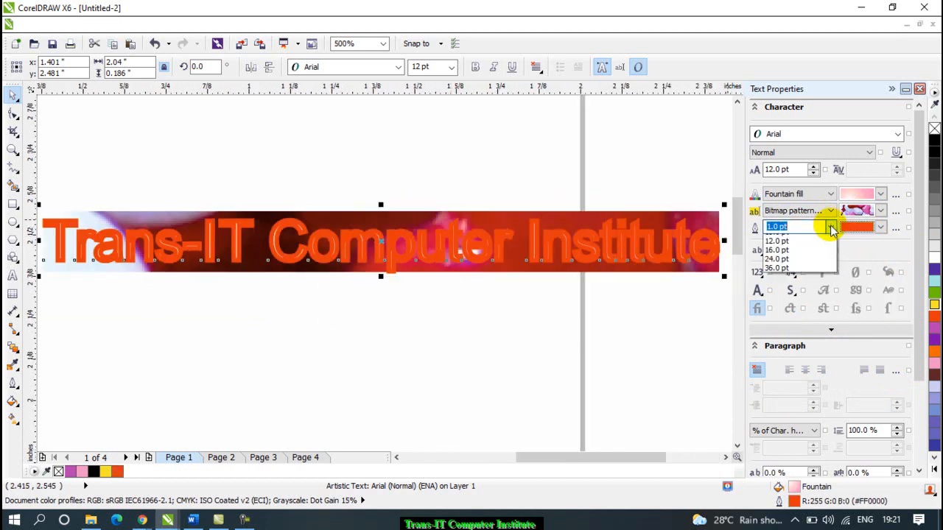
left_click(779, 266)
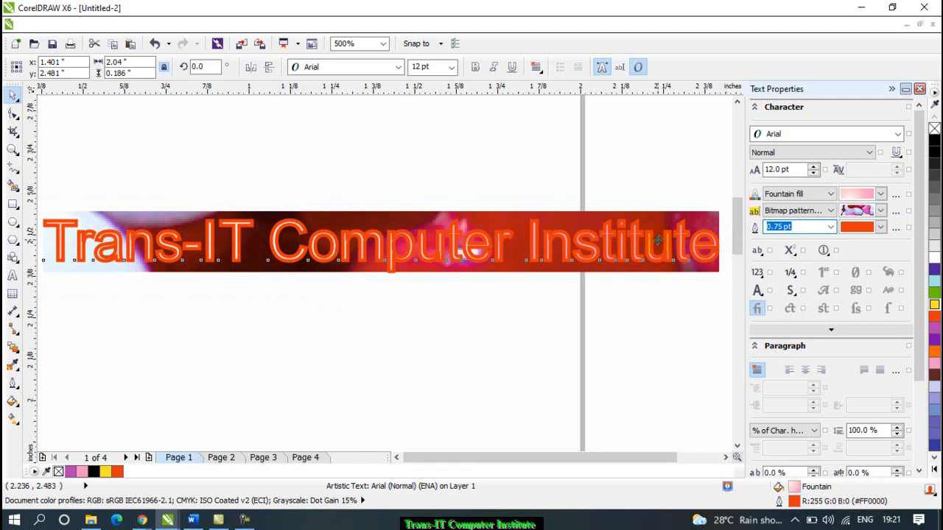
scroll(656, 240, "down", 2)
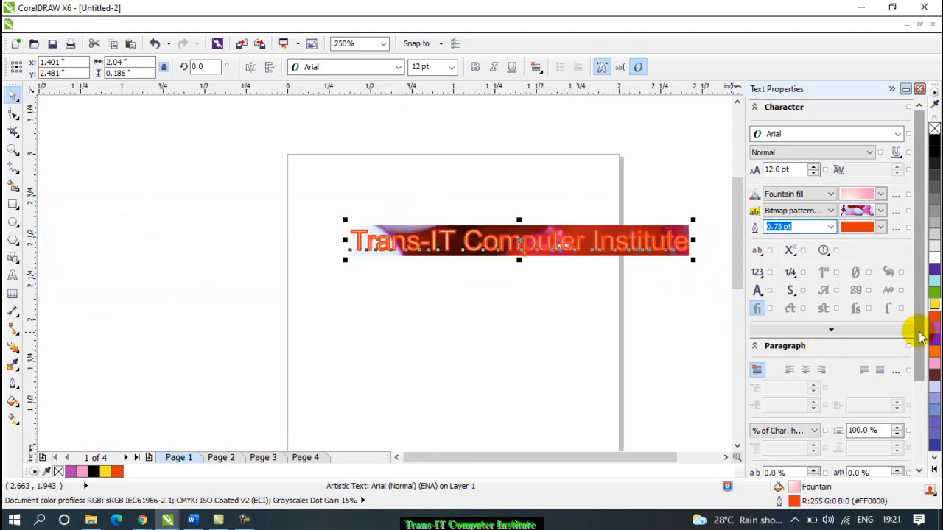
Deselect the artistic text and draw a paragraph text frame about 2.42 by 1.98 inches below it
left_click_drag(920, 328, 920, 421)
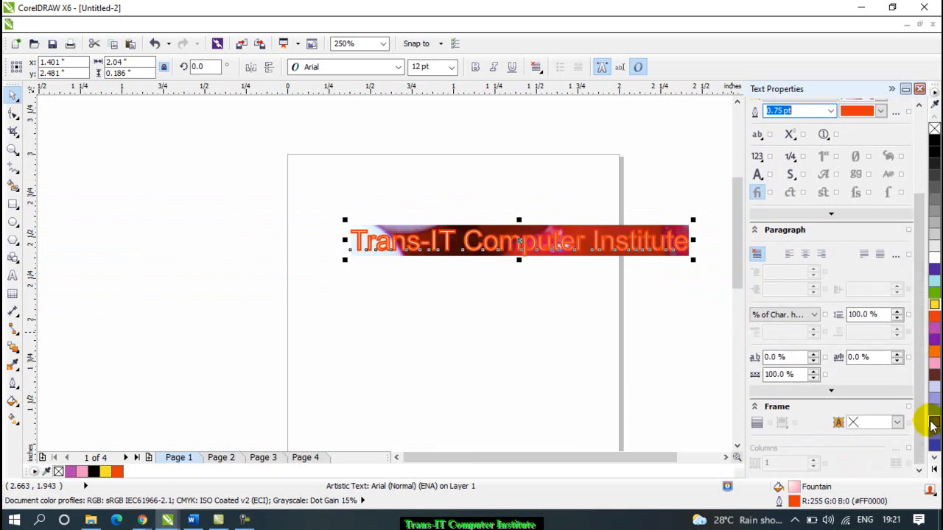
scroll(417, 146, "down", 2)
left_click(438, 211)
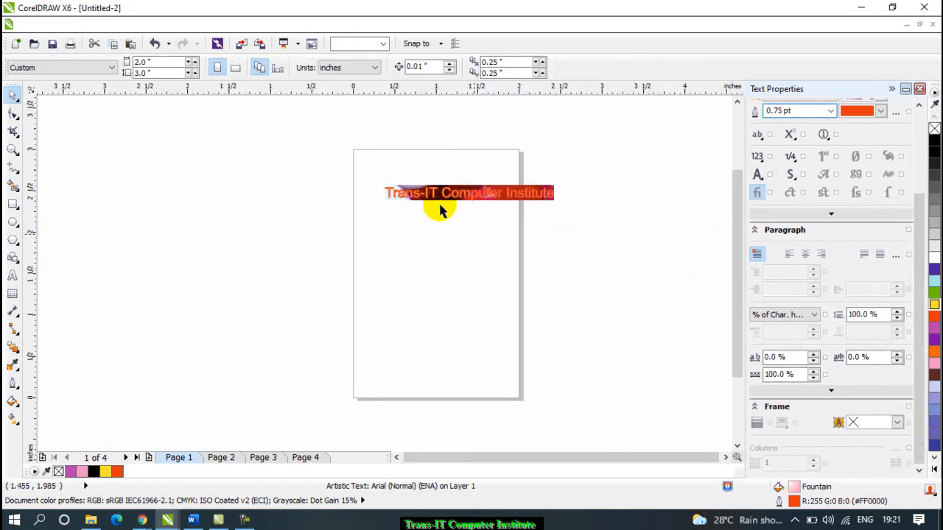
left_click(11, 277)
left_click_drag(354, 230, 555, 394)
Switch to Word for the two selected paragraphs, and paste them into the new text frame in CorelDRAW
key("alt+Tab")
key("alt+Tab")
key("alt+Tab")
key("alt+Tab")
key("alt+Tab")
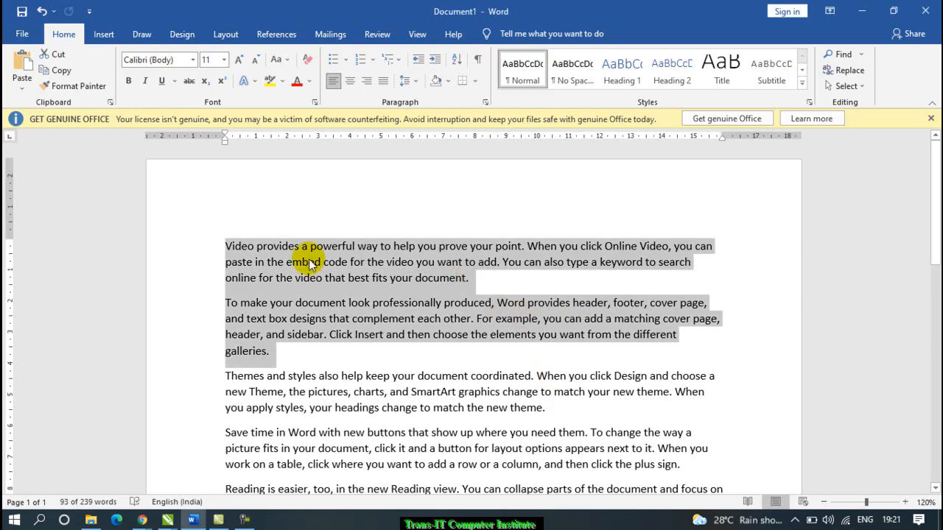
key("alt+Tab")
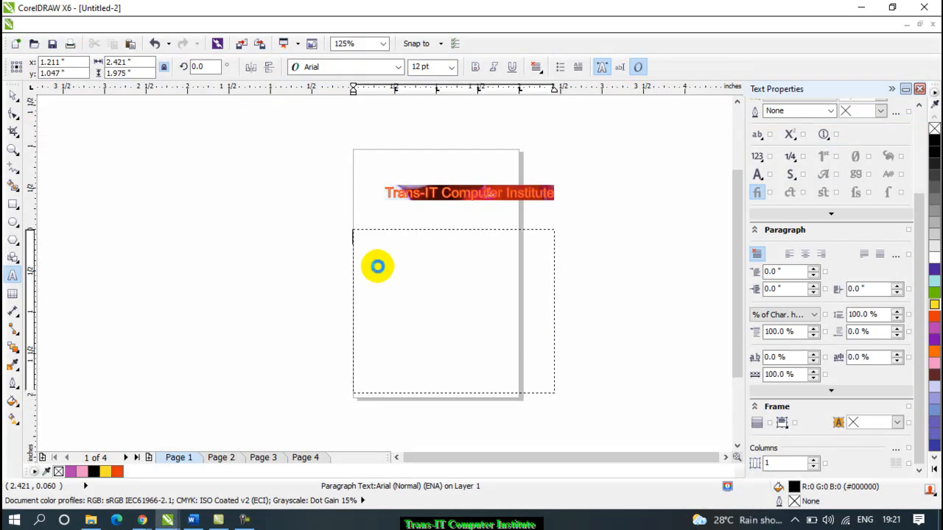
key("ctrl+v")
left_click(407, 360)
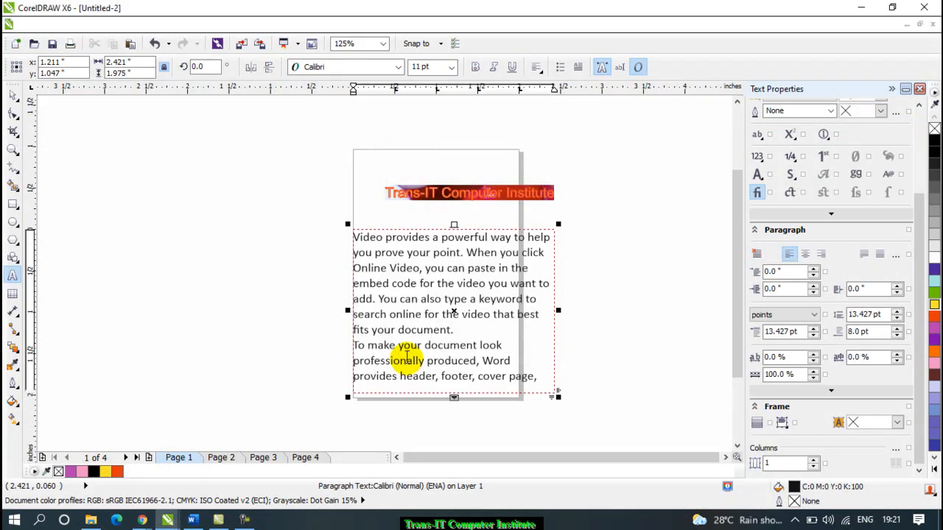
Select all the text in the frame and set its font size to 10 pt
key("ctrl+a")
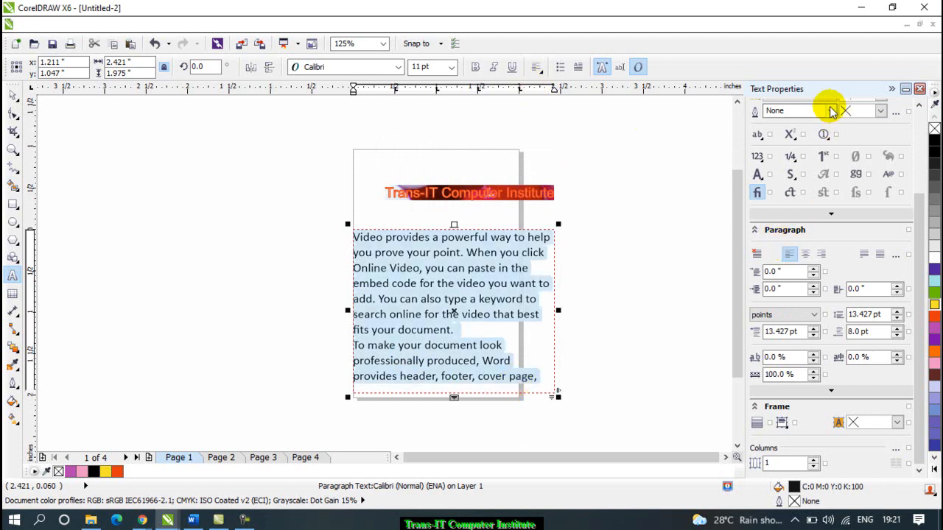
scroll(897, 190, "up", 2)
scroll(895, 190, "up", 2)
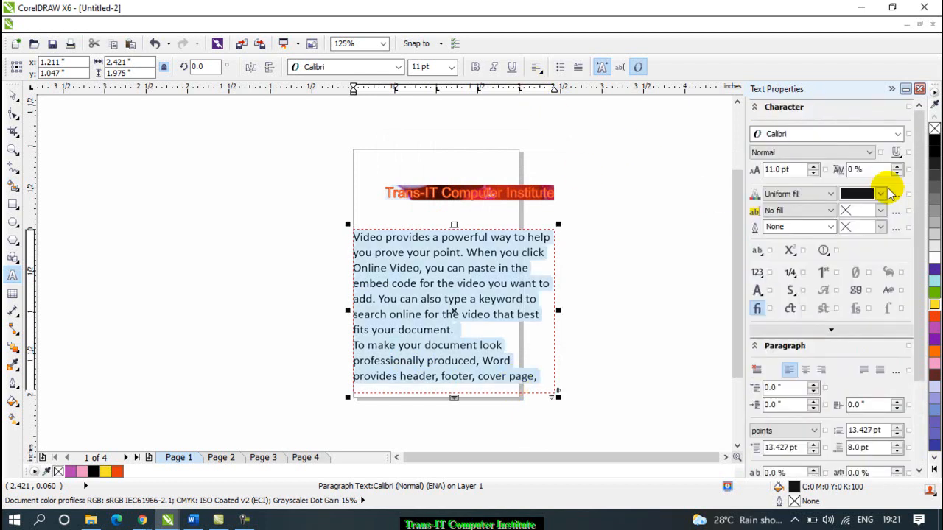
left_click(811, 173)
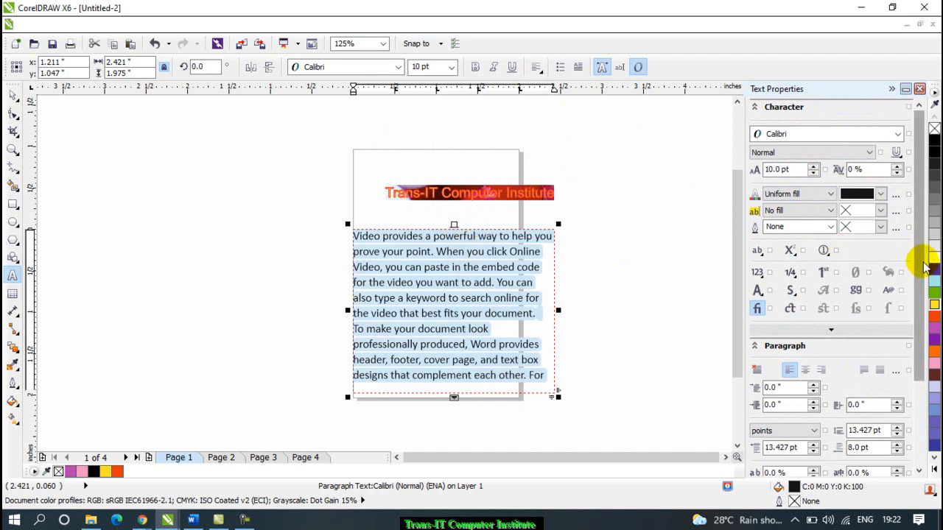
Try right, center and left alignment on the paragraph text
scroll(926, 266, "down", 3)
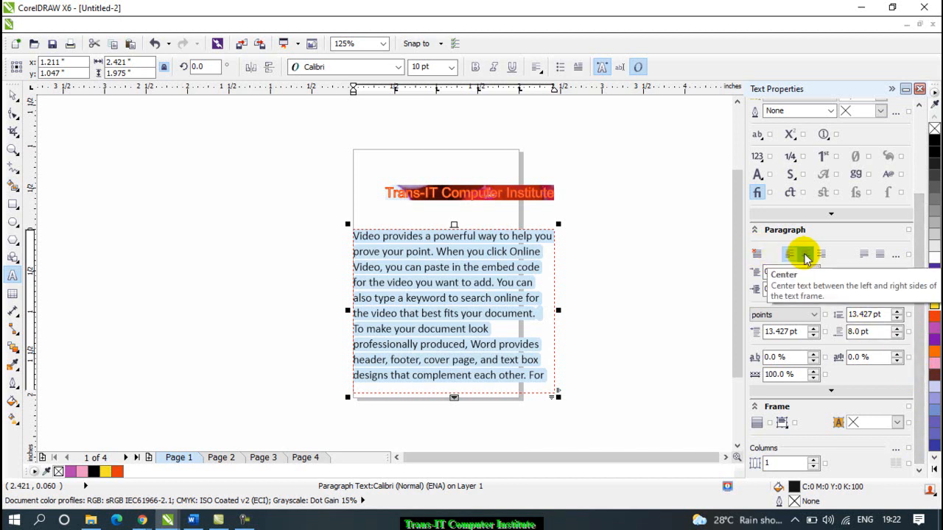
left_click(821, 255)
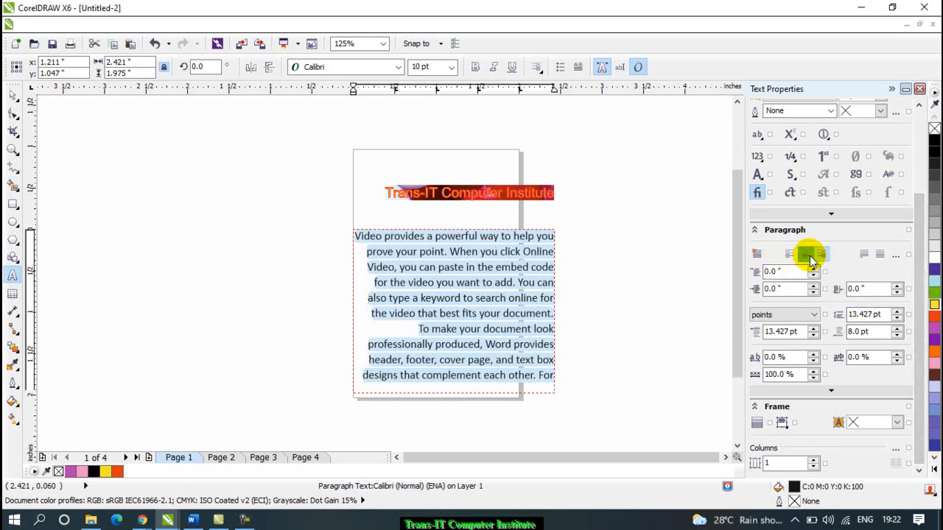
left_click(809, 256)
left_click(786, 256)
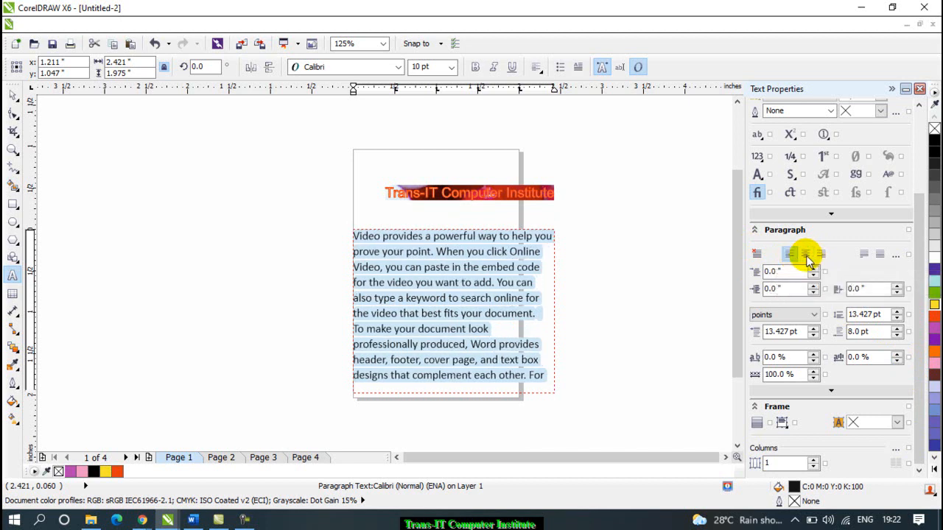
Fully justify the paragraph text, trying Force justify before returning to full justification
left_click(872, 257)
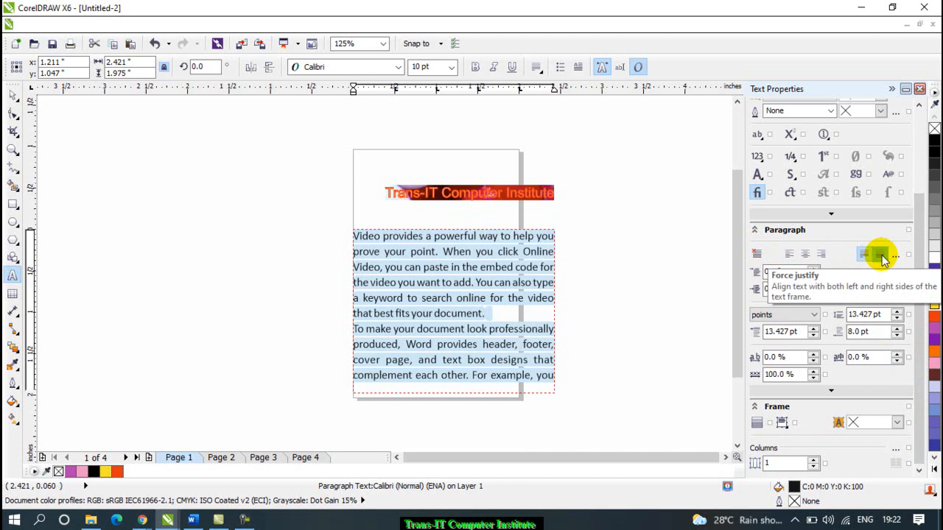
left_click(881, 257)
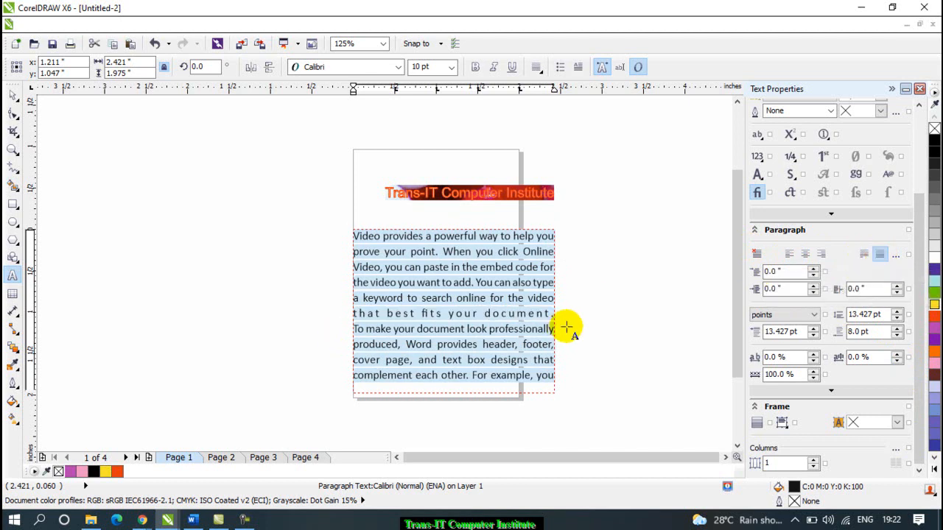
left_click(860, 256)
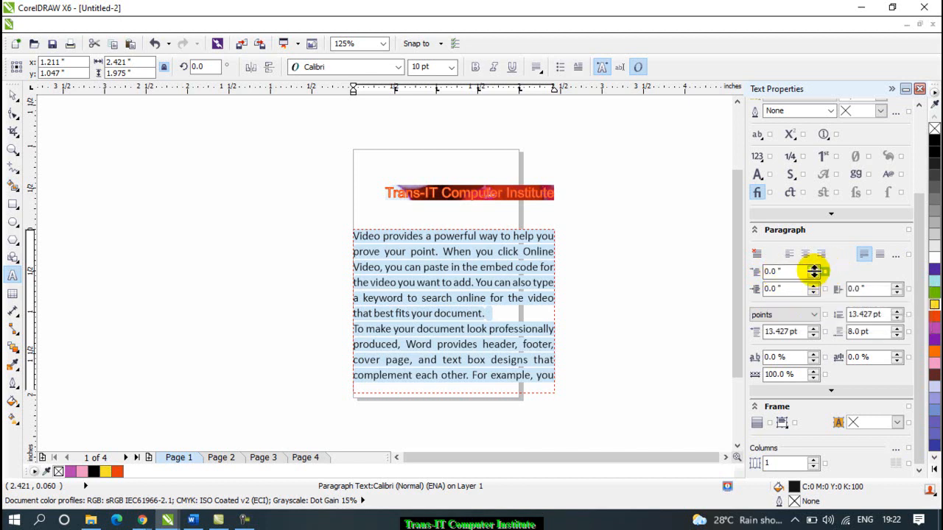
Indent the paragraphs 0.4 inches on the first line, 0.1 inches on the left and 0.2 inches on the right
left_click(814, 269)
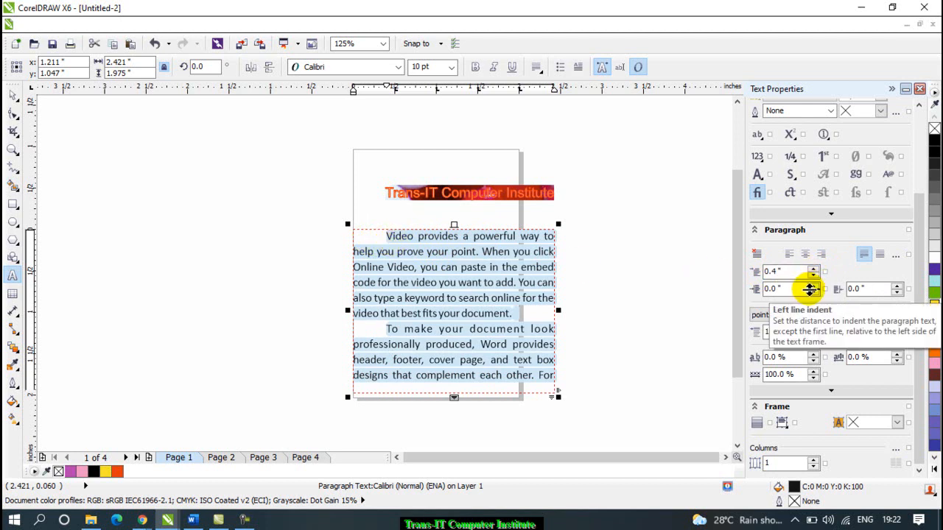
left_click_drag(812, 290, 809, 289)
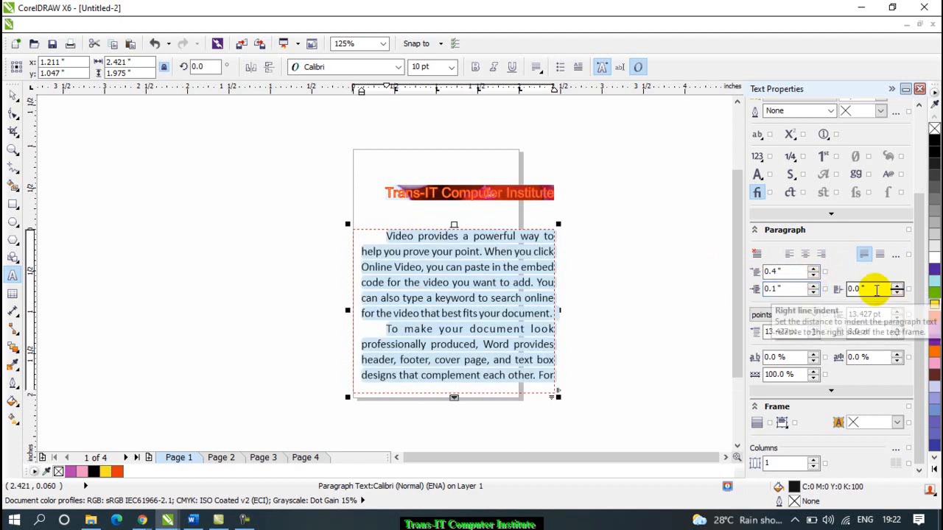
left_click_drag(896, 289, 894, 289)
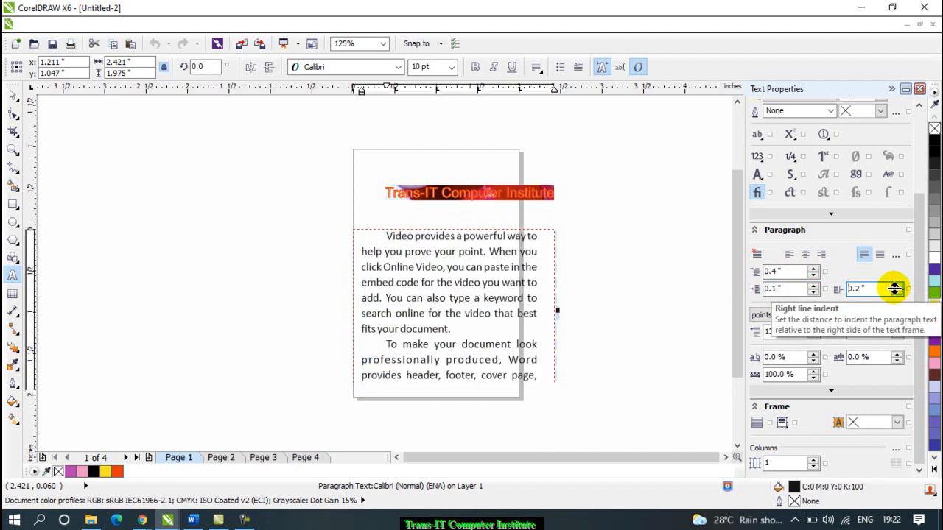
Set the selected paragraphs' spacing to 15.227 pt before and 16 pt after, with line spacing of 12.627 pt
key("ctrl+a")
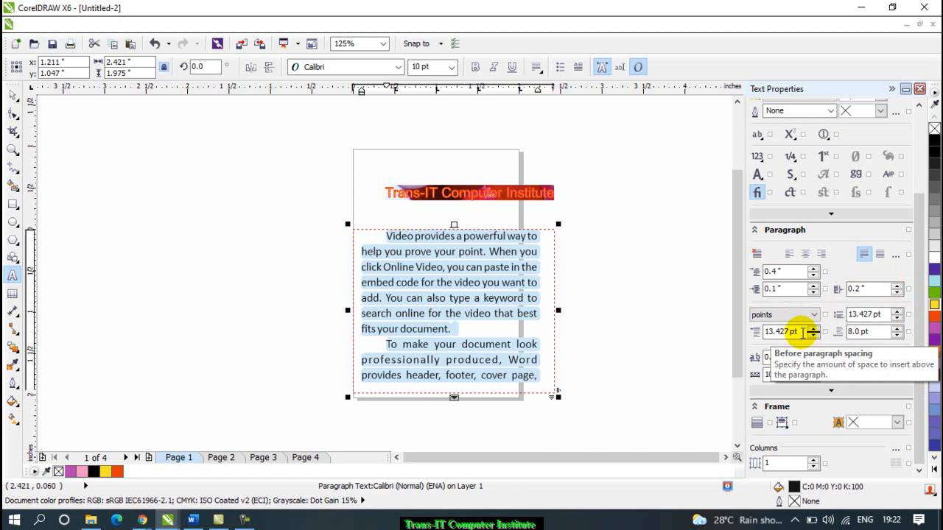
left_click(814, 329)
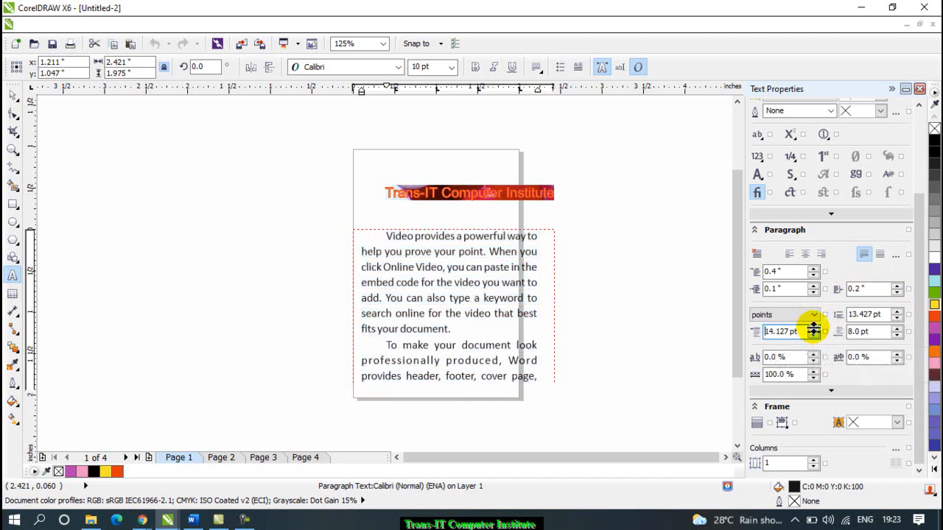
mouse_move(811, 307)
left_mouse_down()
mouse_move(809, 295)
mouse_move(813, 322)
left_mouse_up()
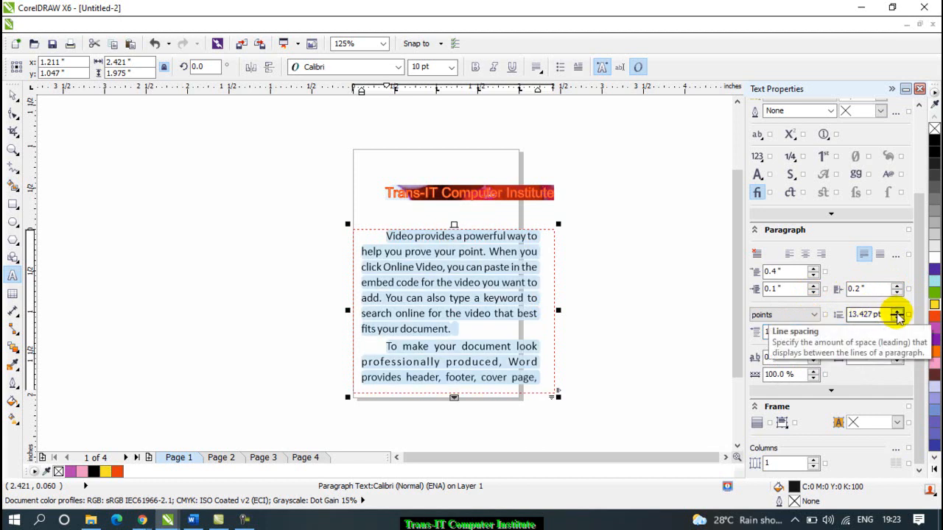
mouse_move(898, 314)
left_mouse_down()
mouse_move(881, 225)
mouse_move(895, 330)
mouse_move(897, 317)
left_mouse_up()
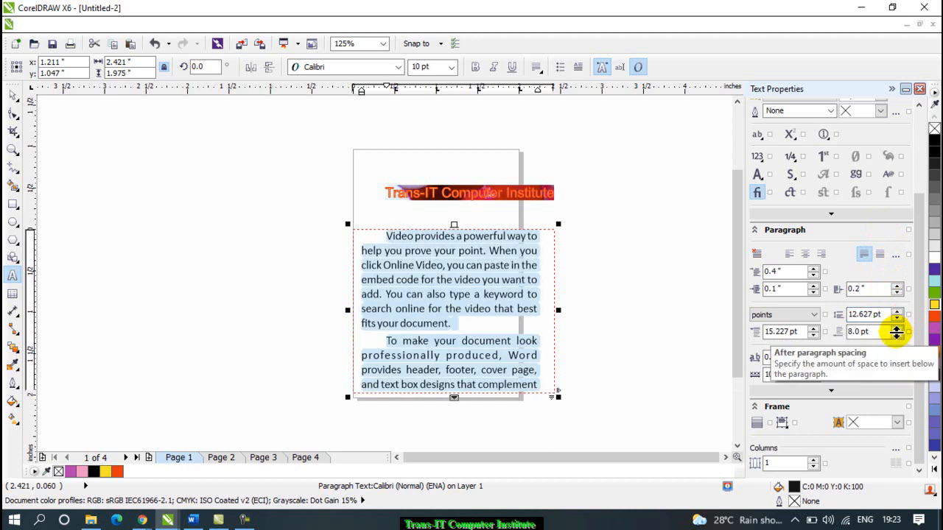
left_click_drag(896, 333, 889, 274)
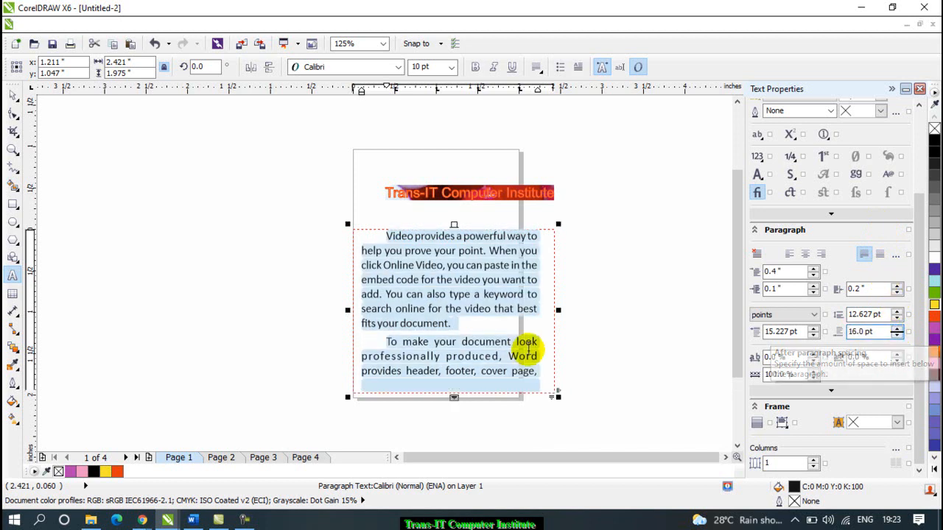
Lengthen the text frame to about 2.82 inches high and set its text's character spacing to 37% and word spacing to 191%
left_click_drag(455, 399, 460, 446)
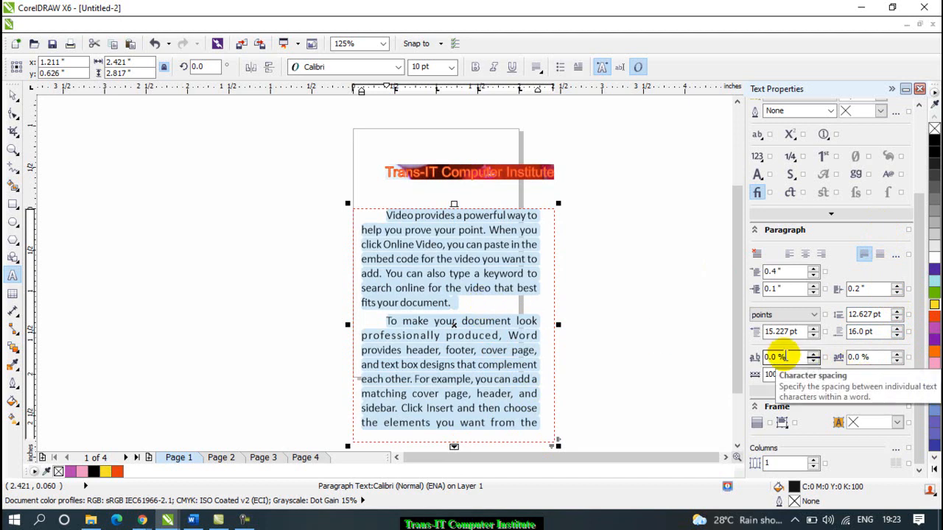
left_click_drag(813, 358, 796, 313)
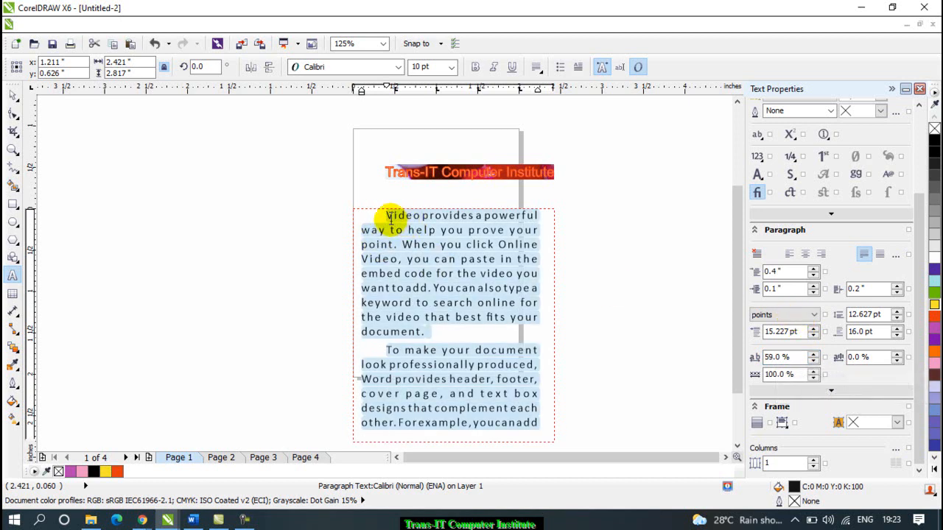
left_click(813, 359)
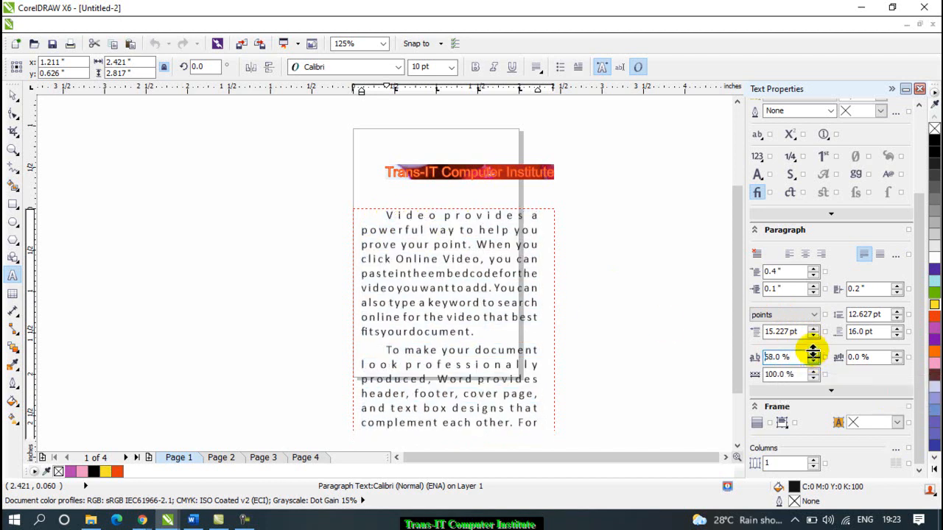
left_click_drag(813, 357, 816, 374)
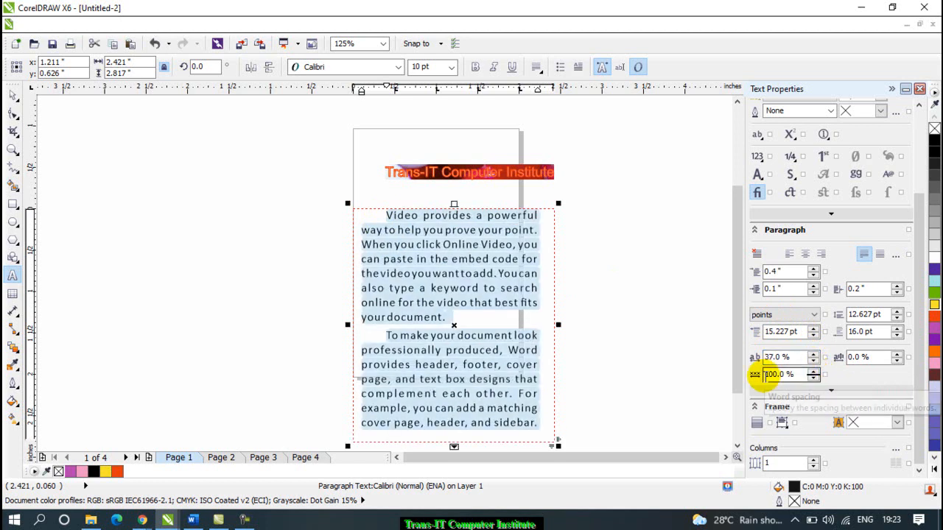
left_click(811, 372)
left_click_drag(811, 368, 802, 311)
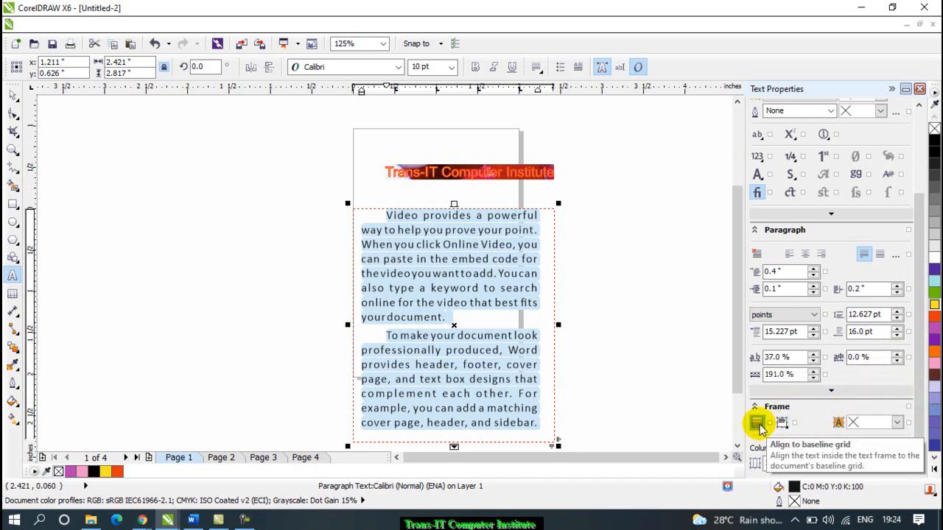
Try the top, center and bottom vertical alignment options on the paragraph text frame
left_click(897, 422)
left_click(897, 422)
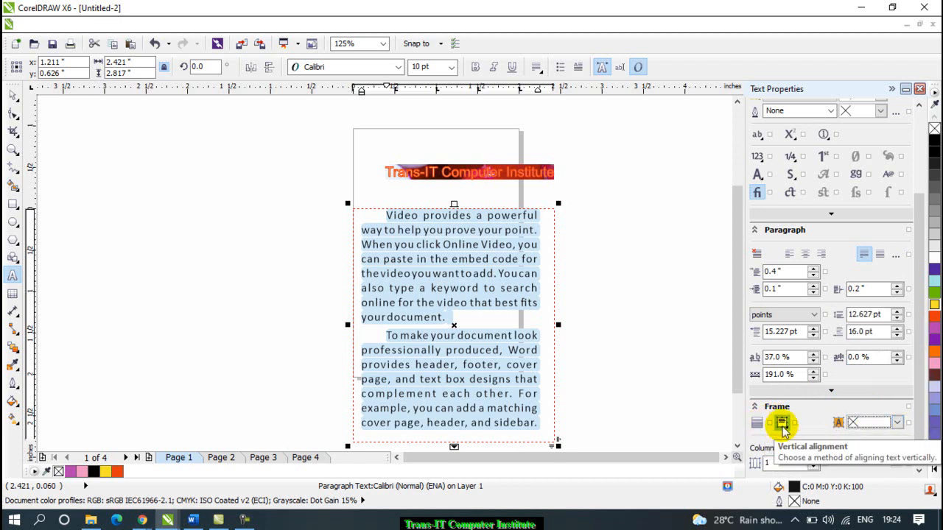
left_click(783, 424)
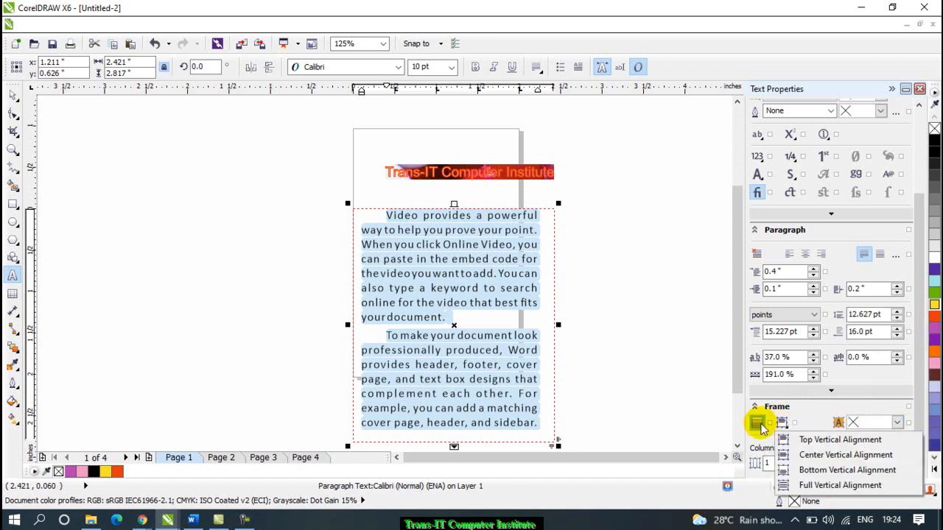
left_click(829, 440)
left_click(783, 424)
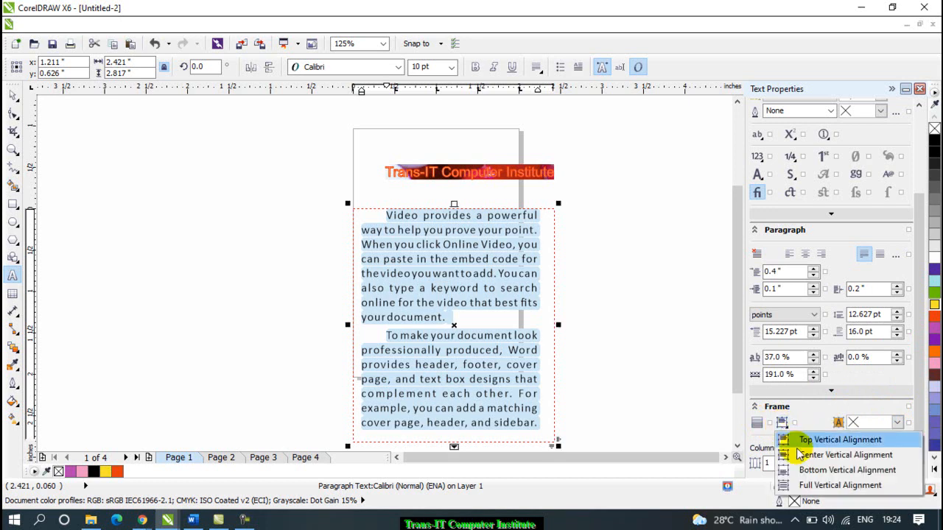
left_click(806, 454)
left_click(785, 430)
left_click(810, 471)
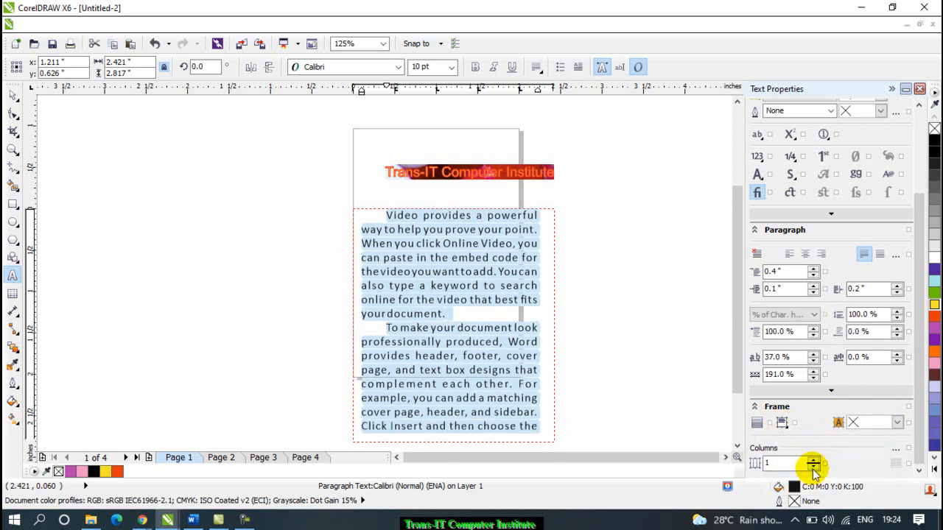
Try a pale teal and a light green background on the text frame, and set the background back to none
left_click(883, 425)
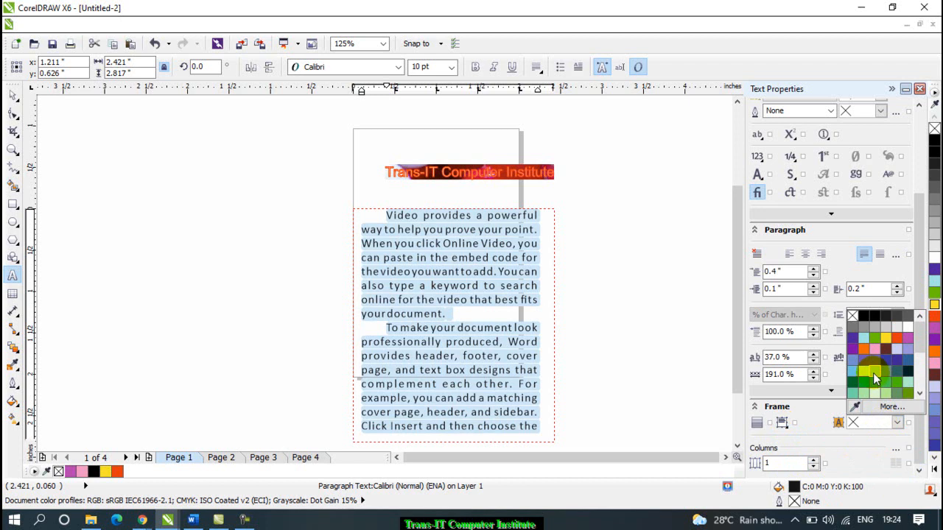
left_click(873, 372)
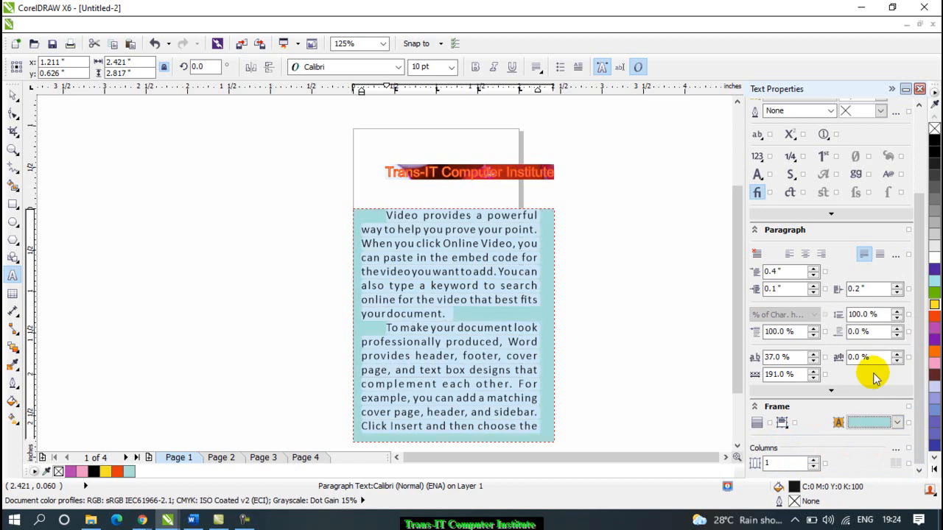
left_click(896, 423)
left_click(875, 396)
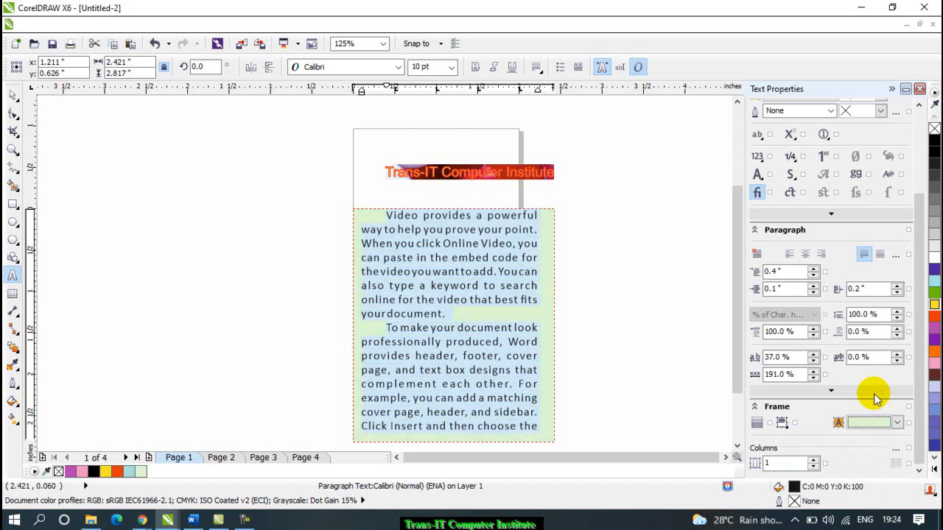
left_click(870, 422)
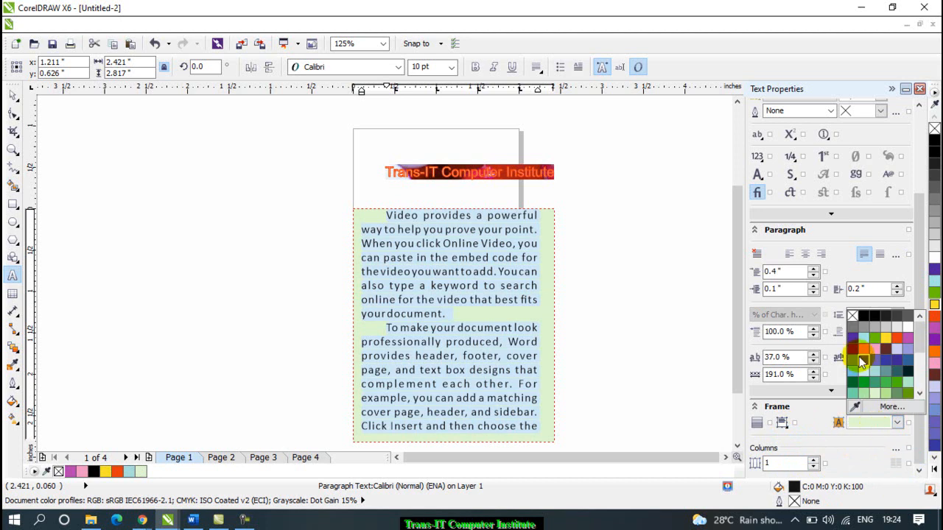
left_click(851, 319)
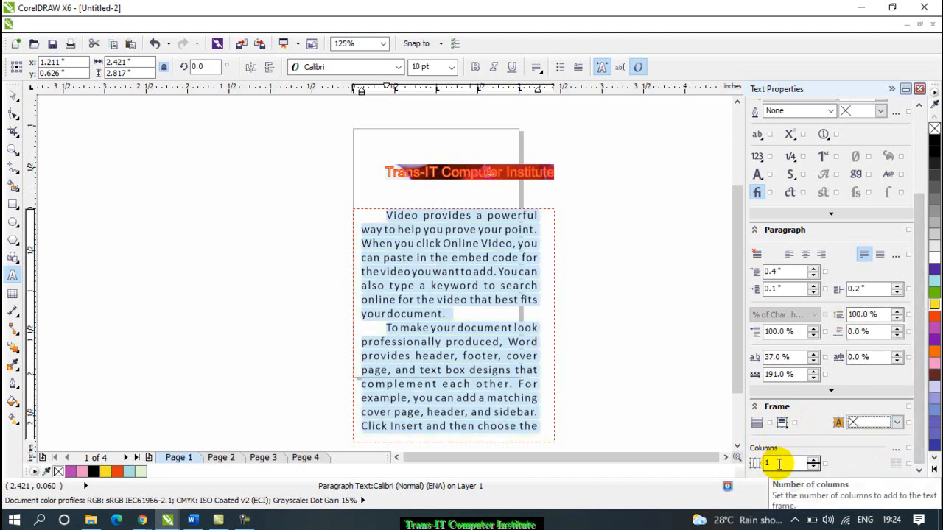
Try two columns in the text frame, return it to one column and close the text properties
left_click(813, 460)
scroll(516, 341, "down", 4)
scroll(487, 337, "up", 4)
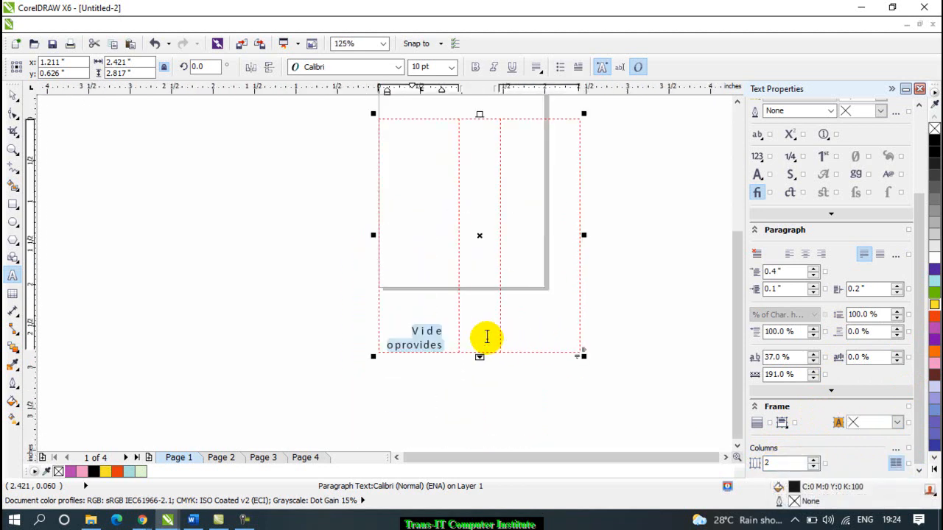
left_click(813, 460)
left_click(814, 467)
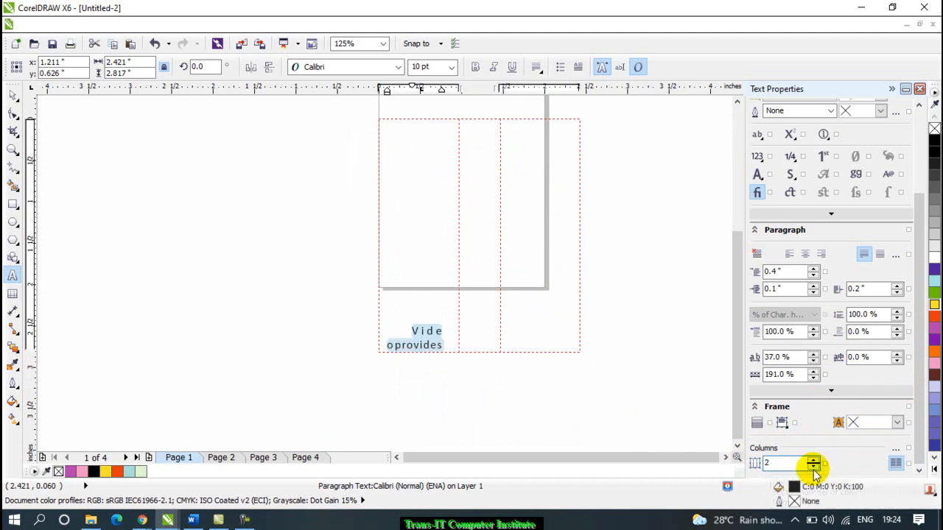
left_click(814, 466)
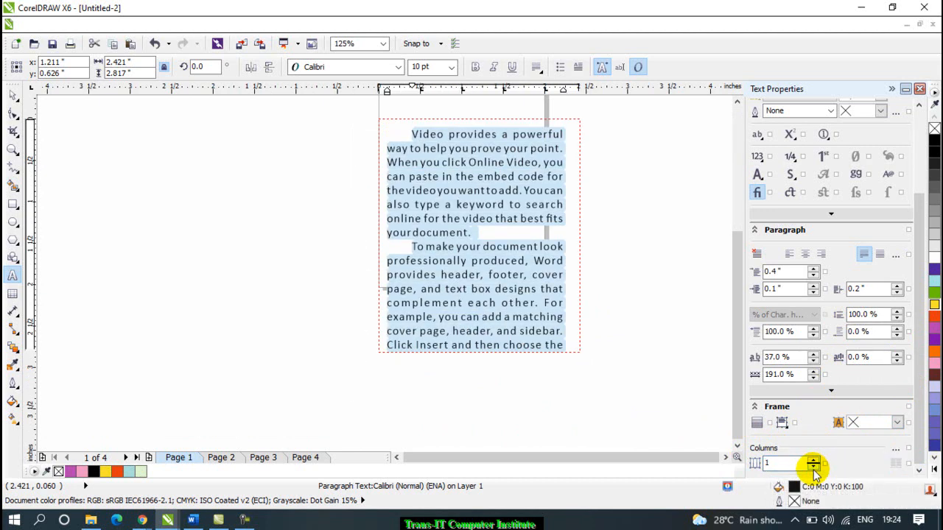
left_click(919, 89)
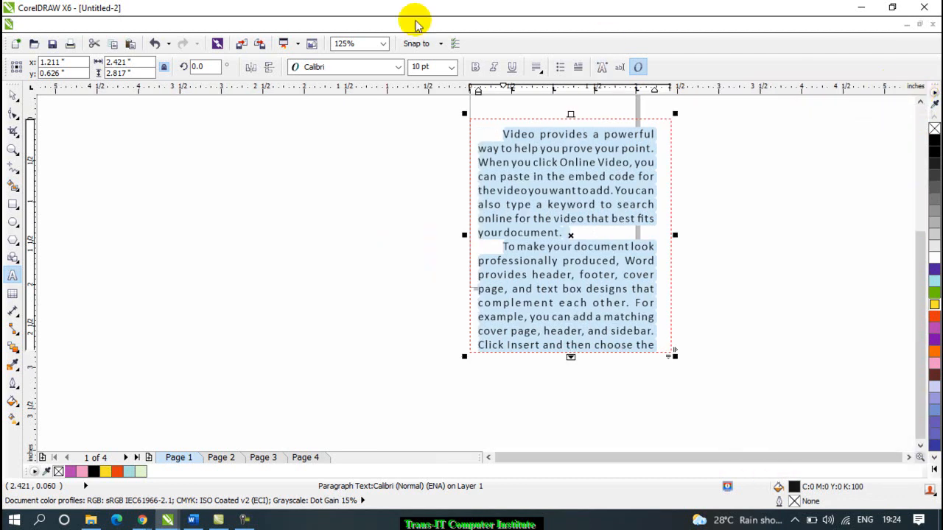
Split the text frame into two equal-width columns through the column settings, keeping the current frame width and toggling the preview
left_click(282, 26)
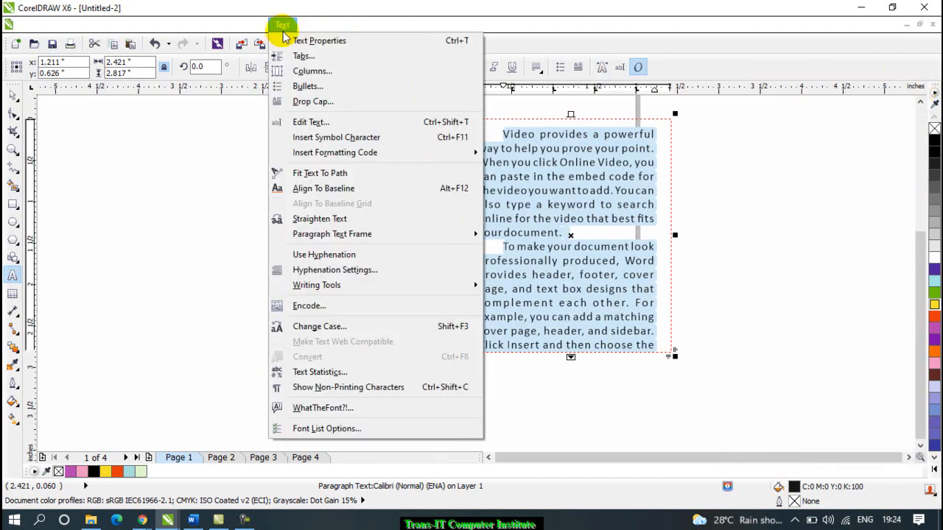
left_click(304, 71)
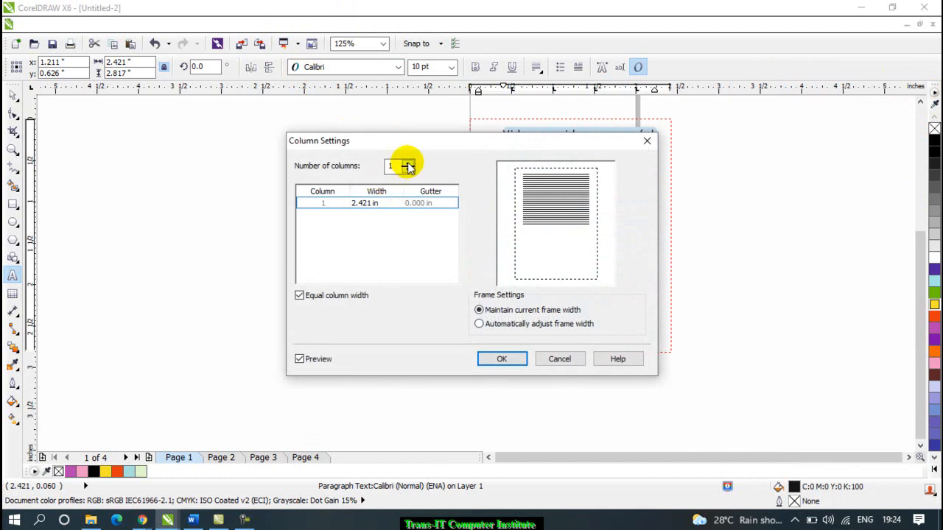
left_click(408, 163)
left_click_drag(448, 147, 275, 156)
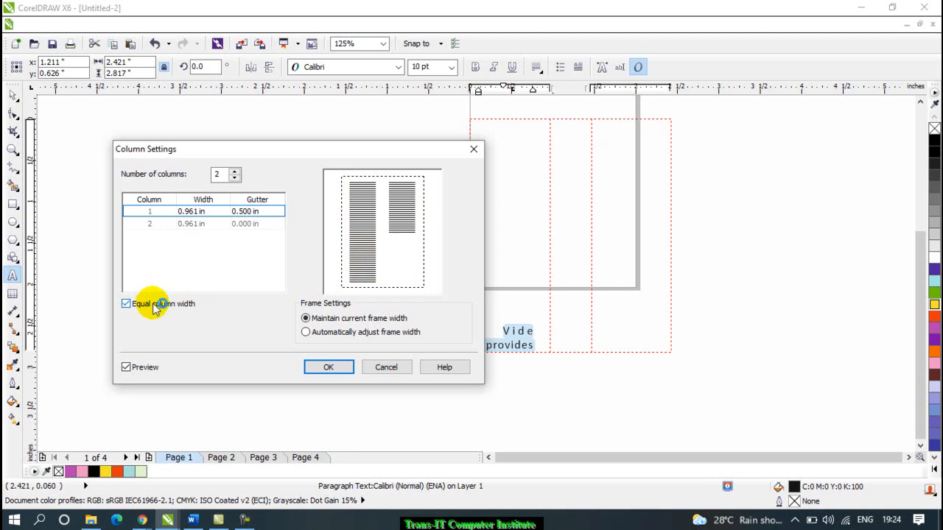
left_click(128, 366)
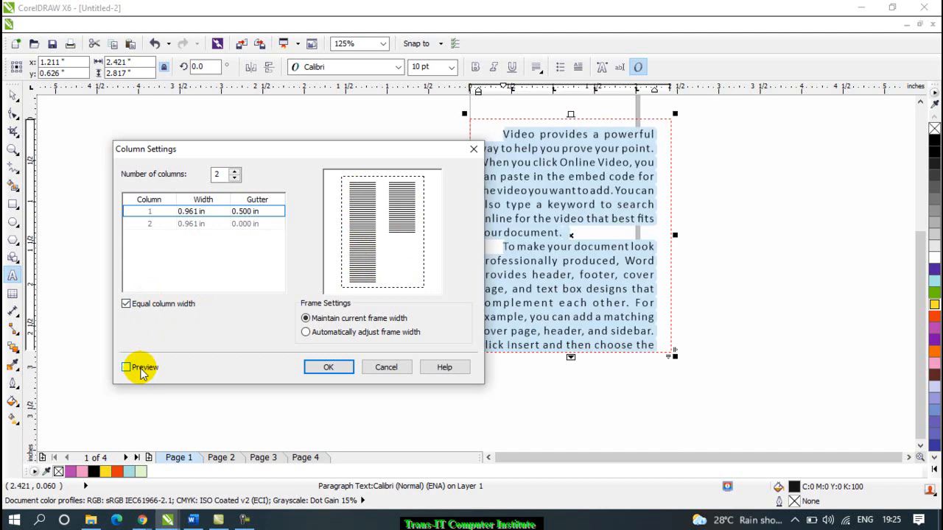
left_click(146, 307)
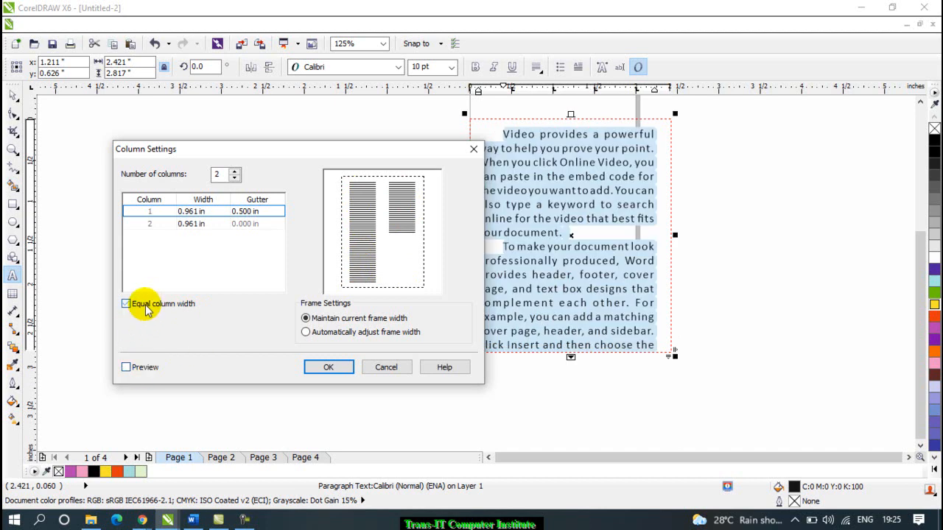
left_click(153, 373)
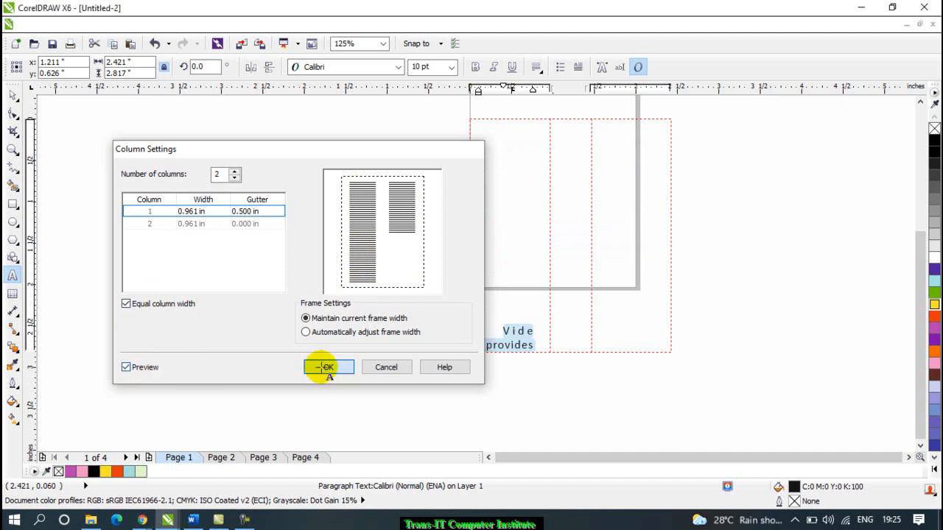
left_click(322, 369)
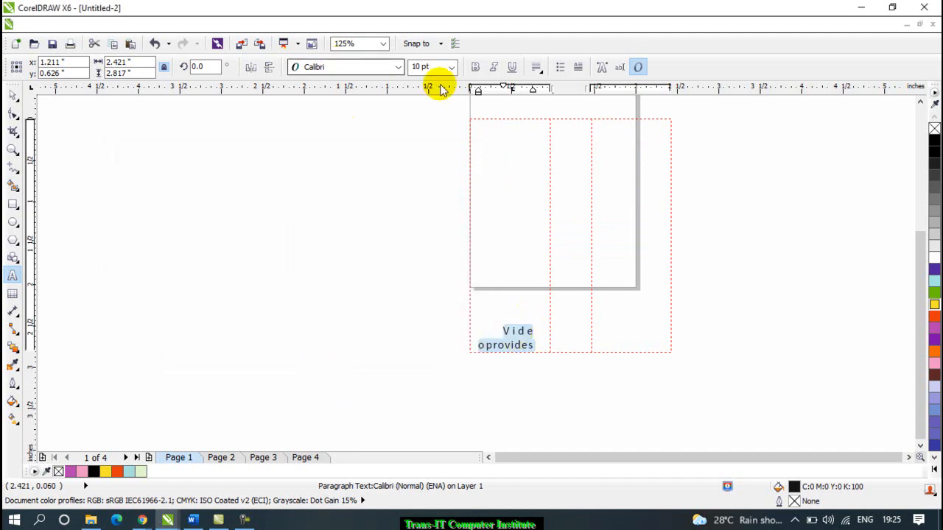
Reduce the selected paragraph text to 8 pt and set the frame to a single column
left_click(450, 67)
left_click(435, 109)
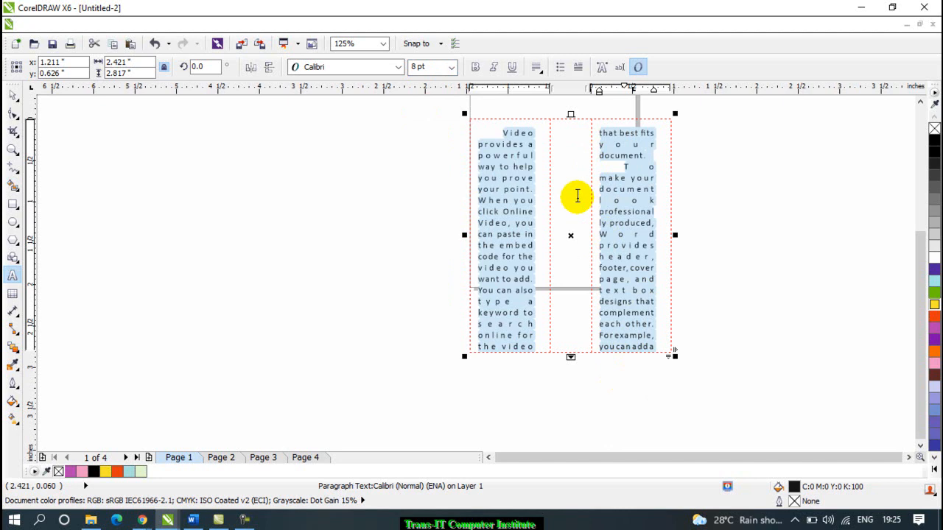
left_click(284, 25)
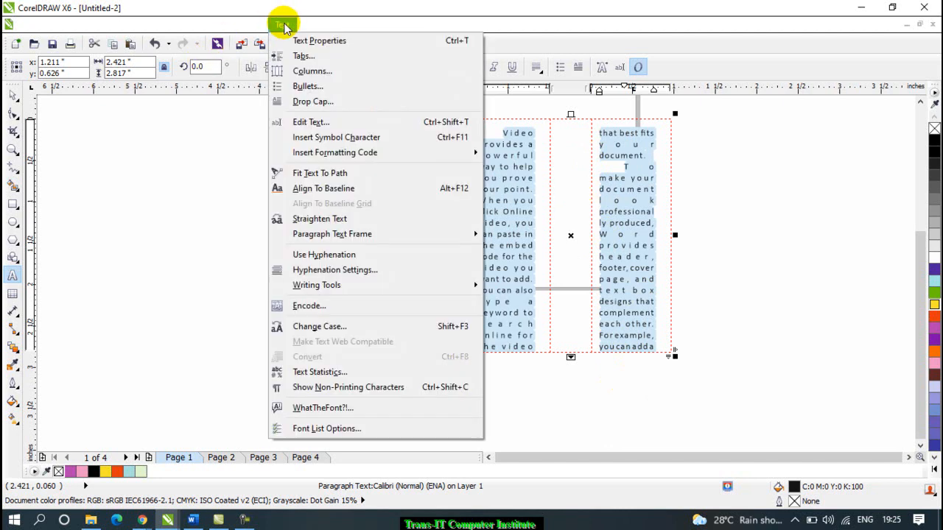
left_click(306, 71)
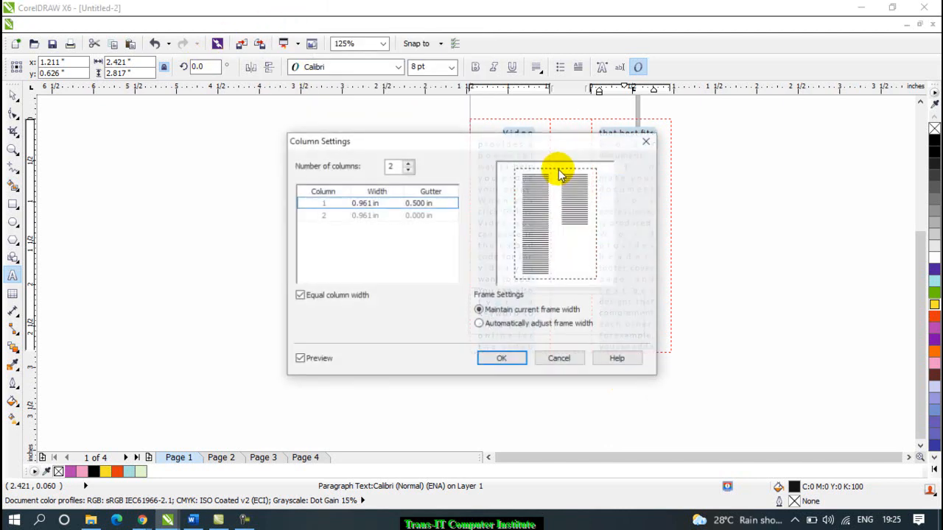
left_click(409, 170)
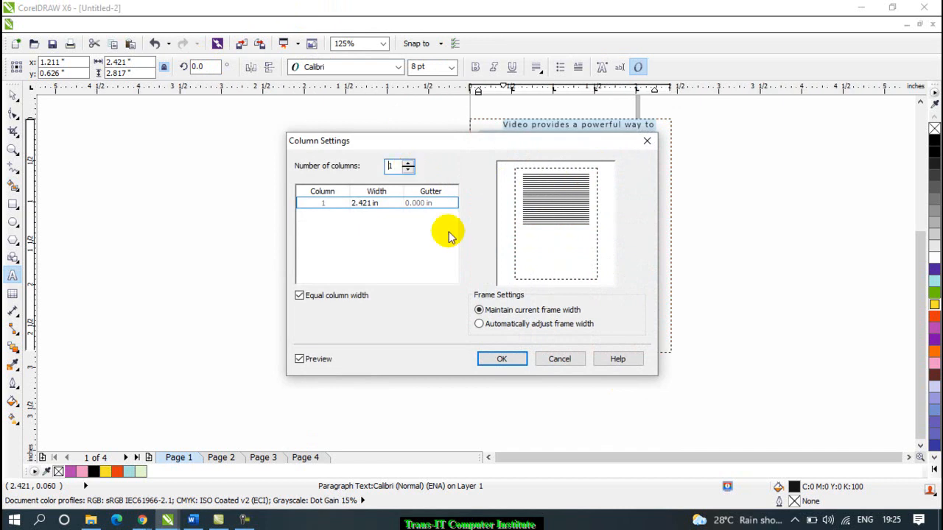
left_click(510, 358)
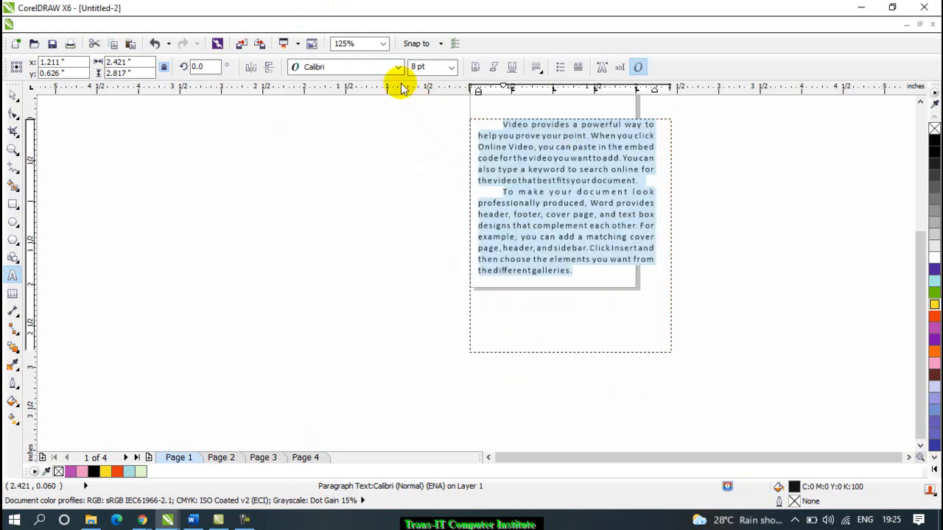
Add bullets to the selected paragraphs using the four-pointed star symbol from the Wingdings font
left_click(316, 28)
mouse_move(291, 25)
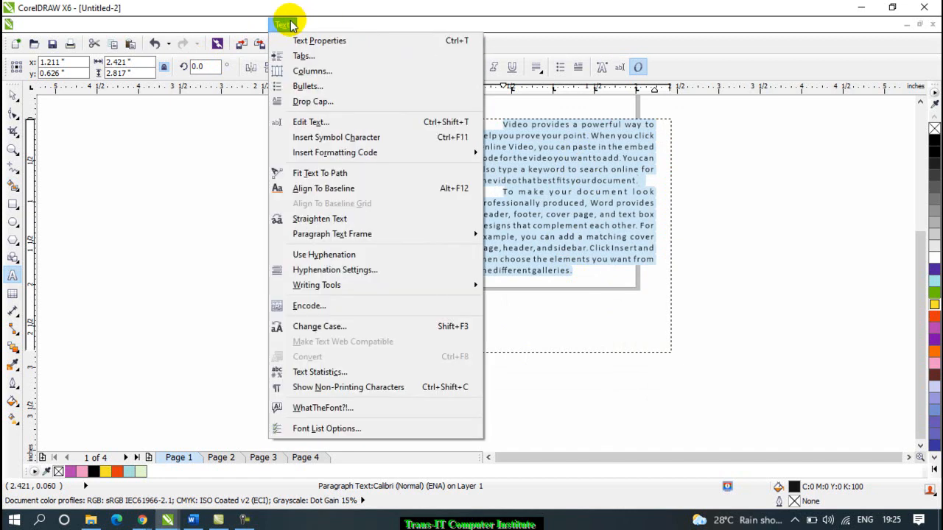
key("Escape")
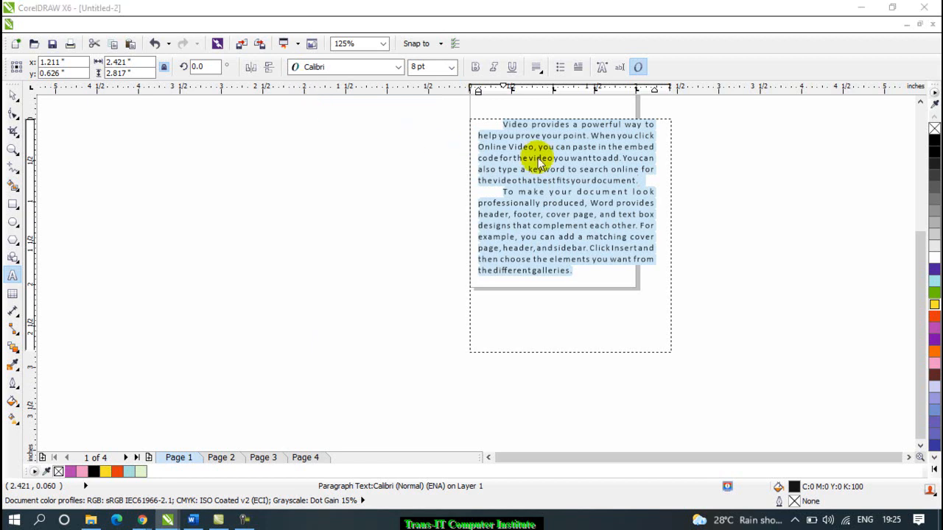
left_click_drag(484, 130, 181, 95)
left_click(134, 118)
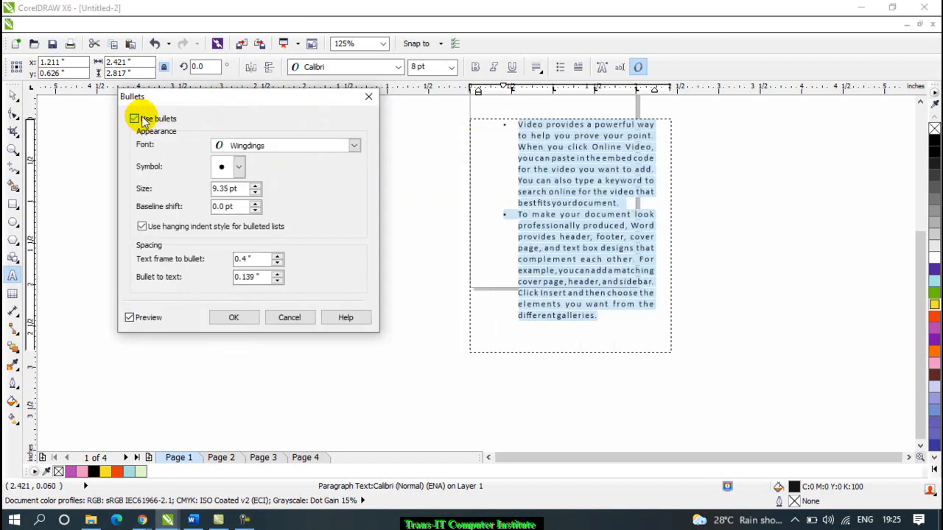
left_click(238, 168)
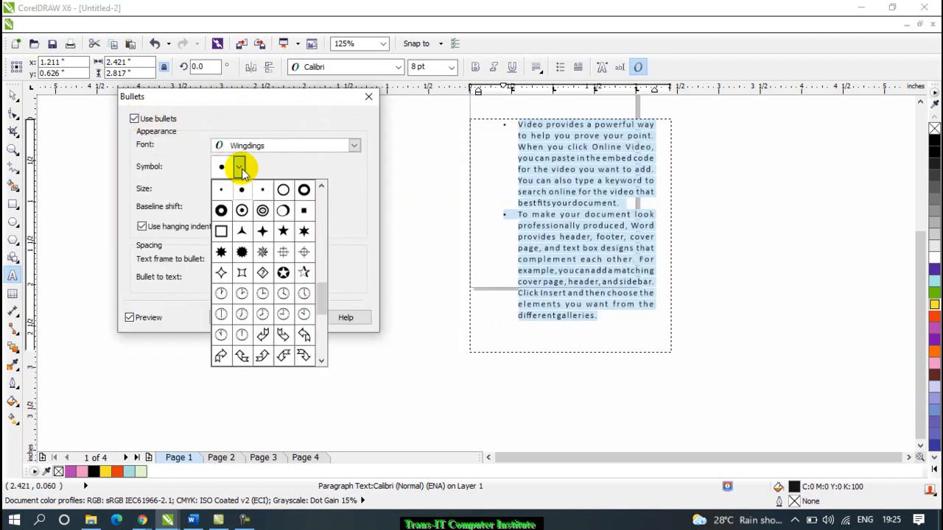
left_click(264, 233)
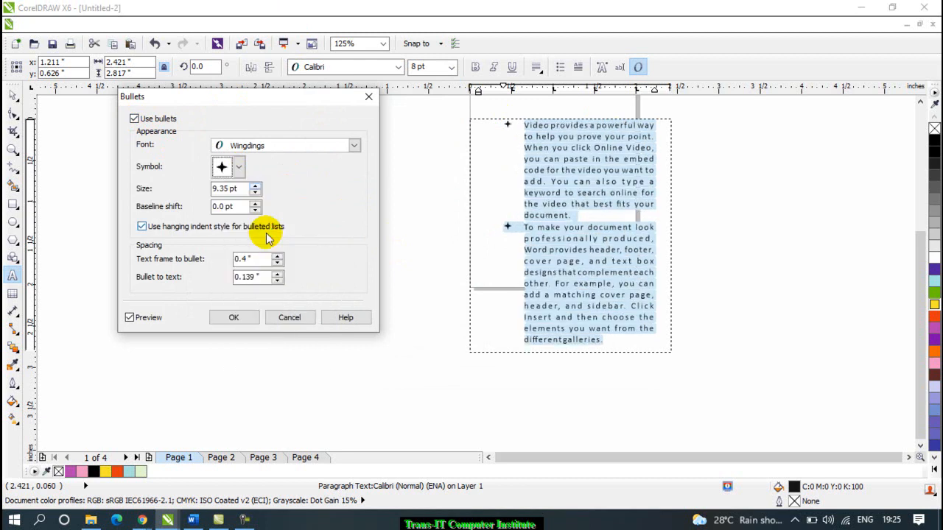
Switch the bullet font to Symbol and try the down arrow before choosing the round dot
left_click(353, 145)
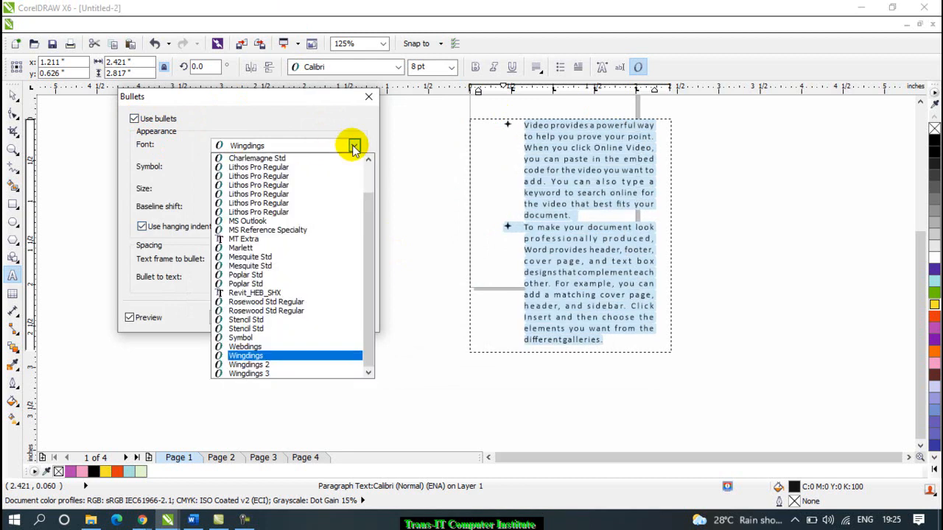
left_click(267, 337)
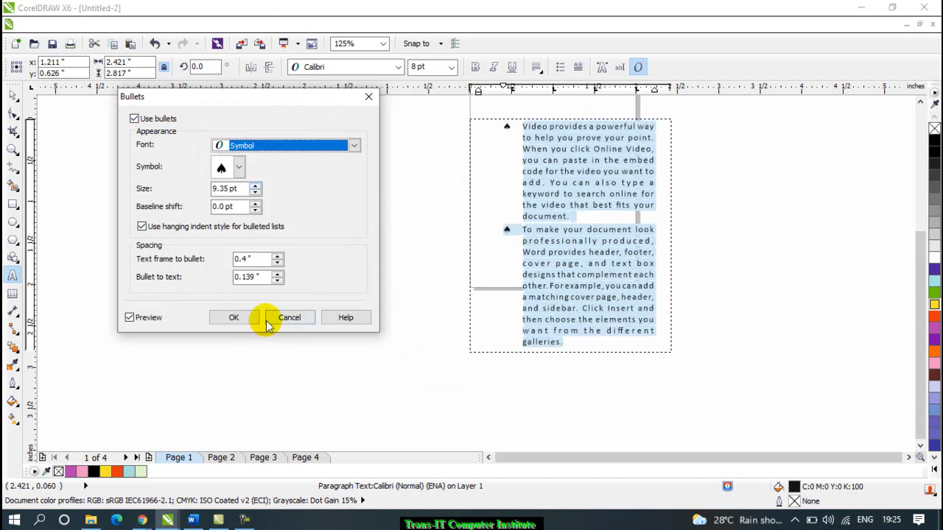
left_click(239, 169)
left_click(267, 223)
left_click(227, 165)
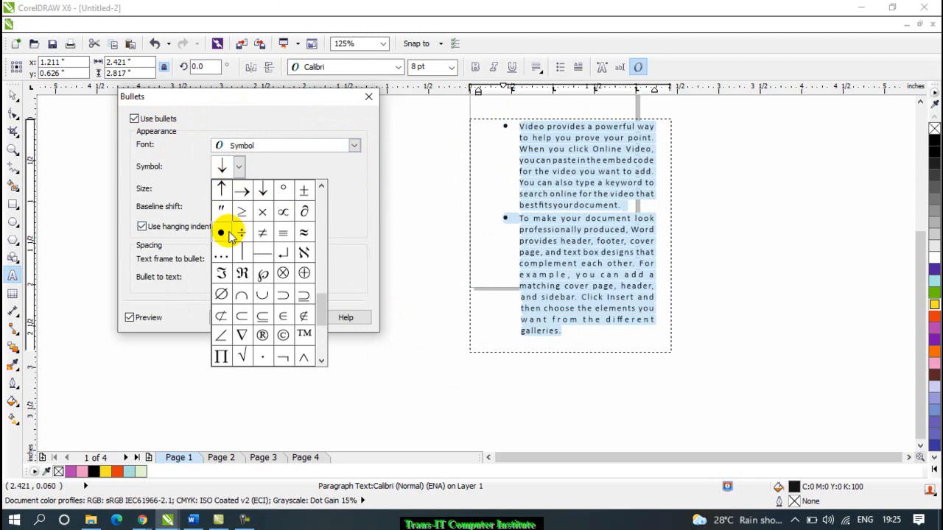
left_click(223, 235)
Try Blackoak Std as the bullet font, then switch to Marlett and choose the hollow rectangle symbol
left_click(355, 145)
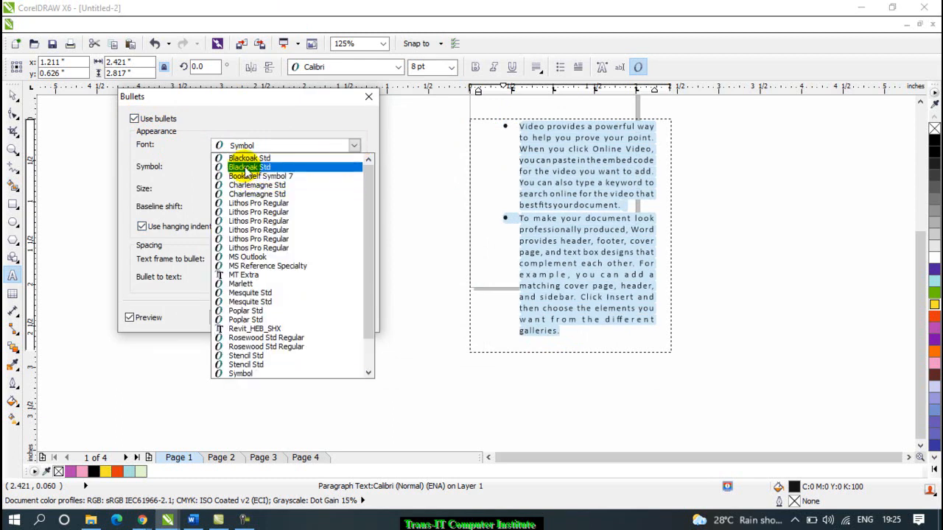
left_click(243, 167)
left_click(240, 167)
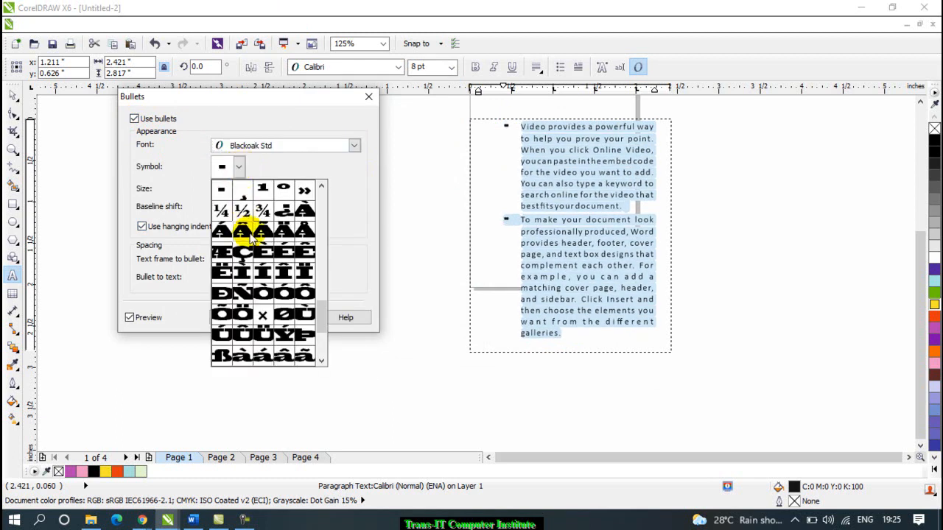
left_click(355, 145)
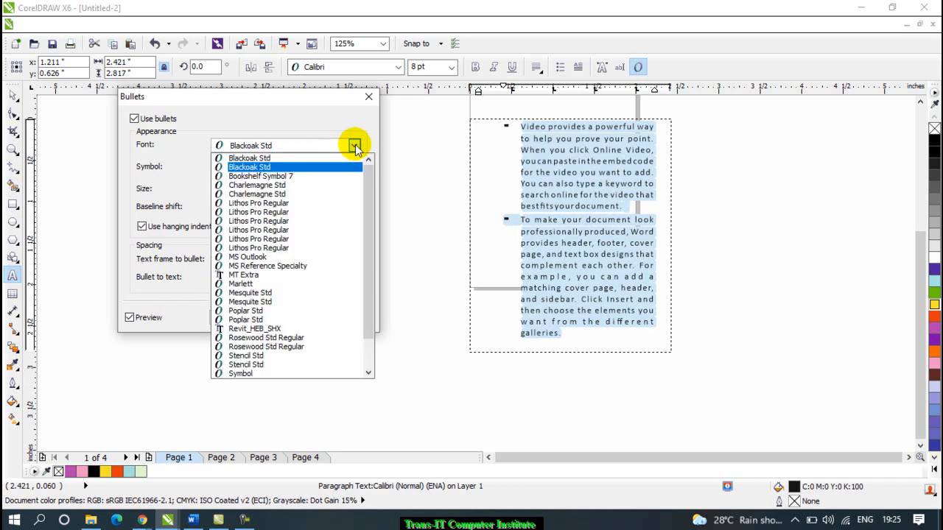
left_click(243, 283)
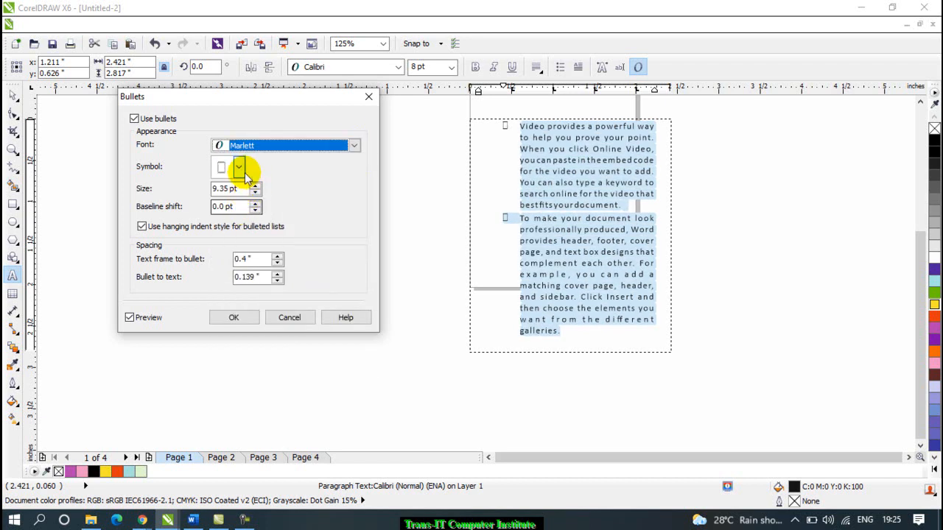
left_click(240, 168)
left_click(262, 213)
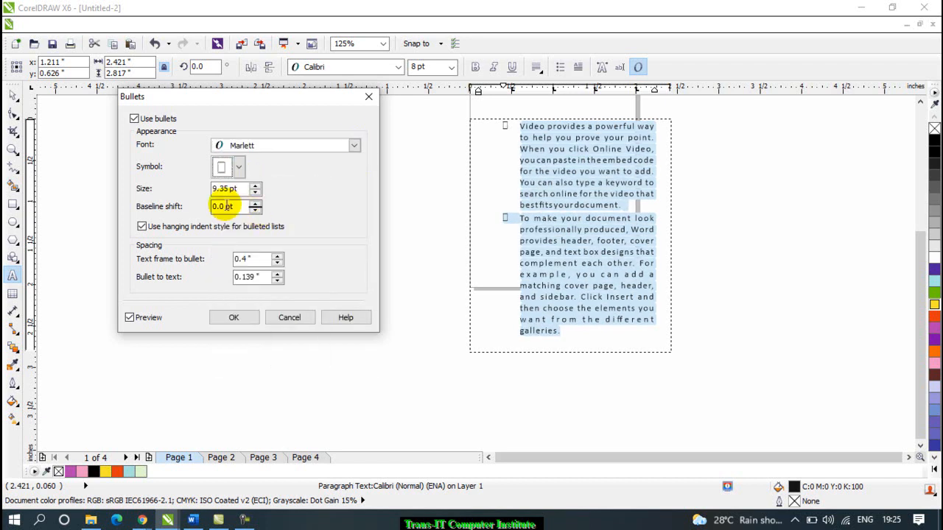
Try enlarging the bullets to 23.35 pt and reducing them to 8.001 pt, with a 2.0 pt baseline shift
left_click_drag(253, 187, 252, 180)
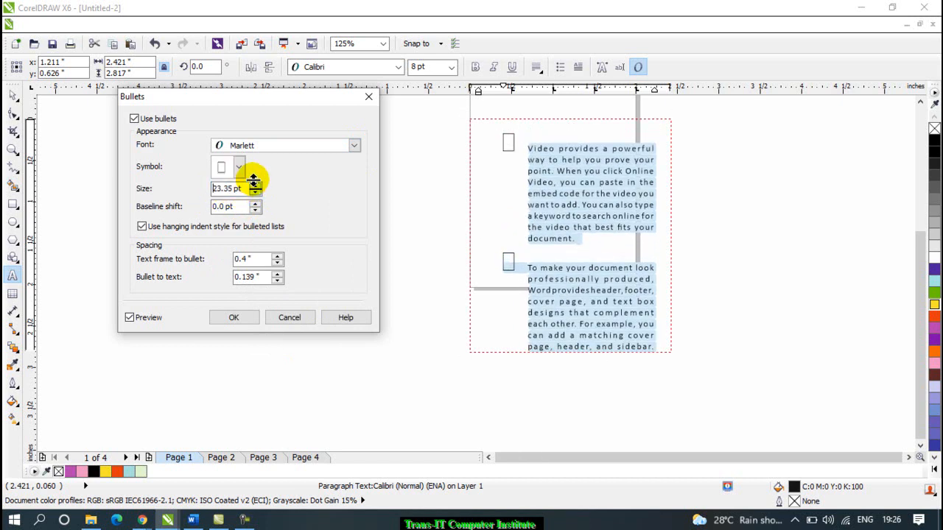
mouse_move(252, 180)
left_mouse_down()
mouse_move(258, 208)
mouse_move(255, 185)
left_mouse_up()
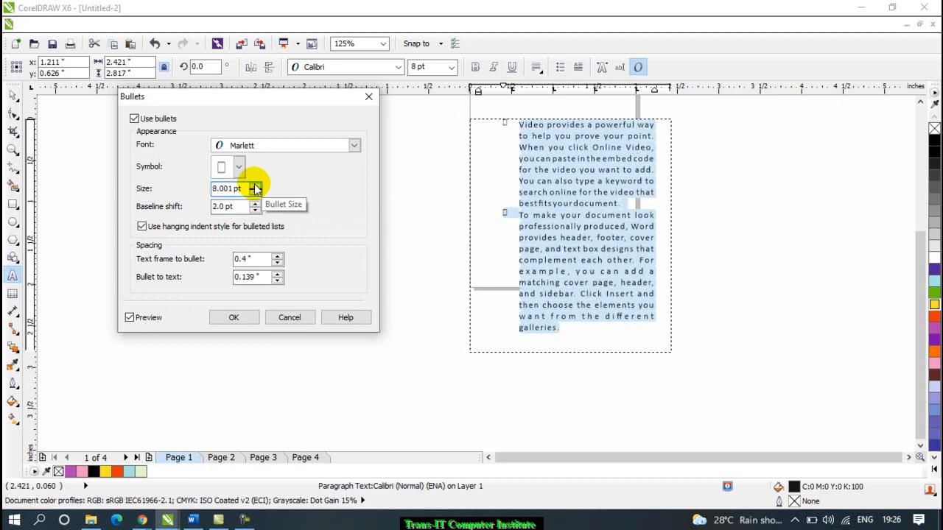
left_click(244, 519)
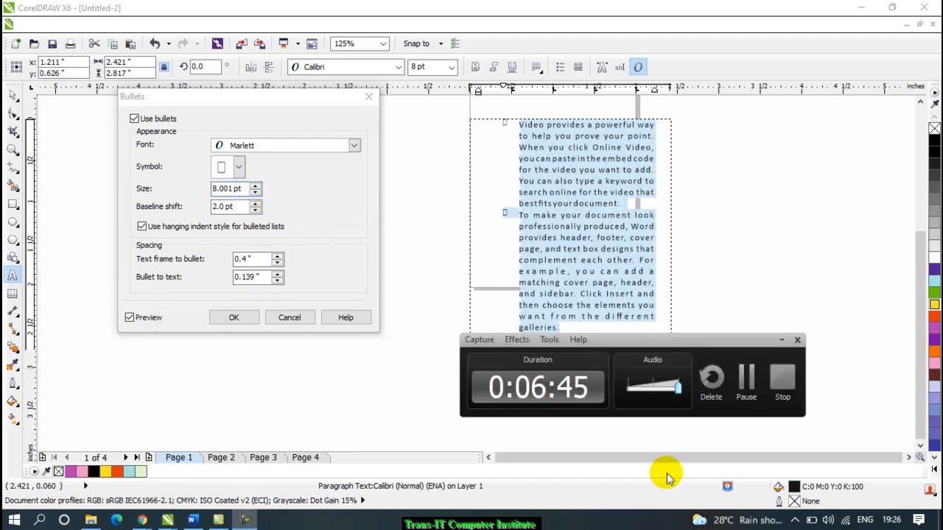
left_click(753, 394)
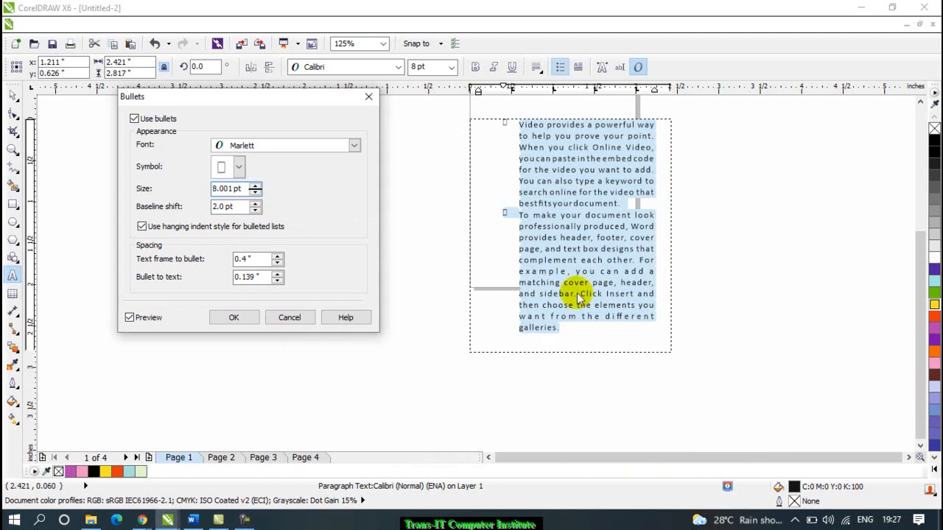
Set the bullet size to 12.001 pt and the bullet baseline shift to -2.0 pt
left_click(254, 186)
left_click(255, 186)
left_click(255, 186)
left_click(255, 185)
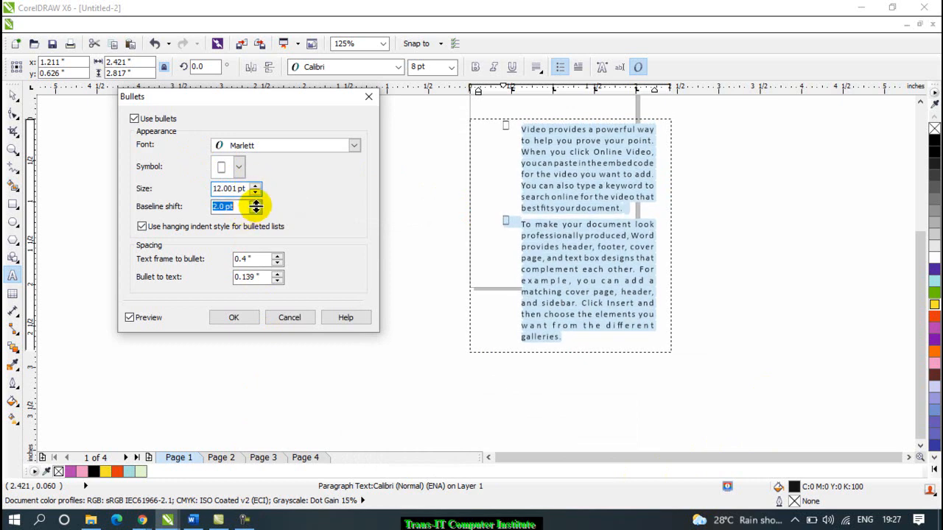
left_click_drag(255, 208, 255, 206)
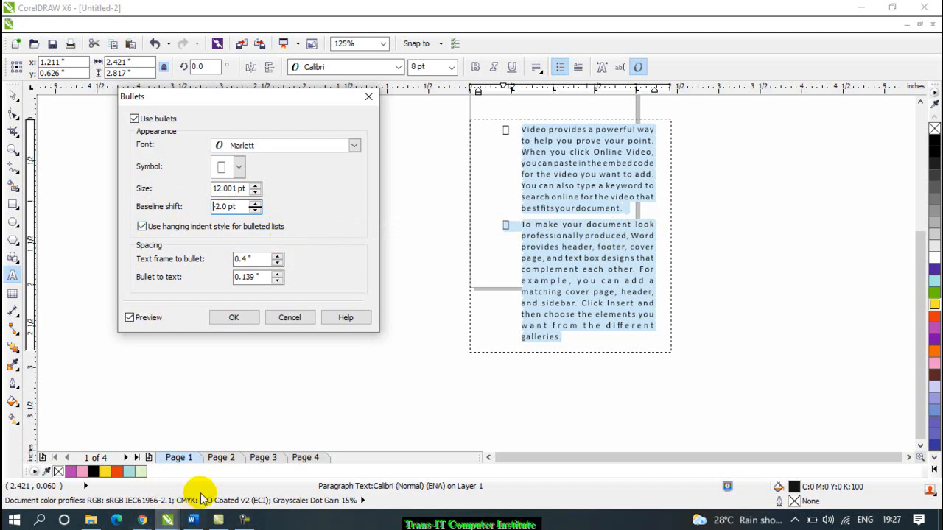
Set the text frame to bullet spacing to 0.53 inch and bullet to text to 0.029 inch, toggle the preview, and apply the bullets
left_click(278, 255)
mouse_move(278, 257)
left_mouse_down()
mouse_move(279, 243)
mouse_move(275, 263)
mouse_move(277, 254)
left_mouse_up()
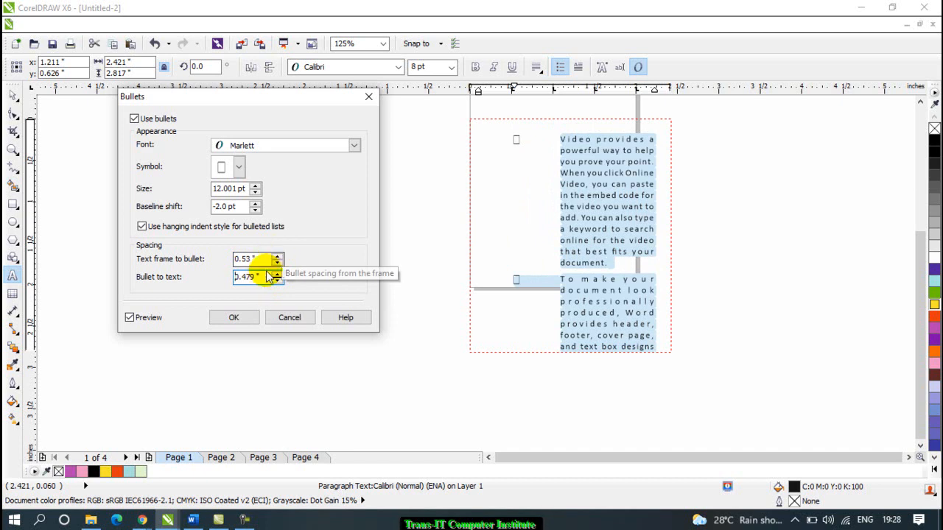
left_click_drag(276, 278, 280, 309)
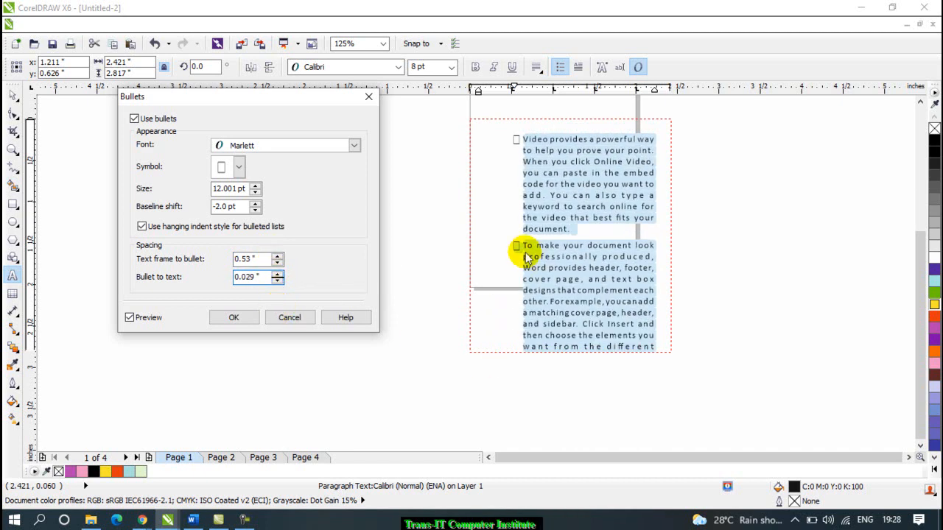
left_click(139, 324)
left_click(139, 324)
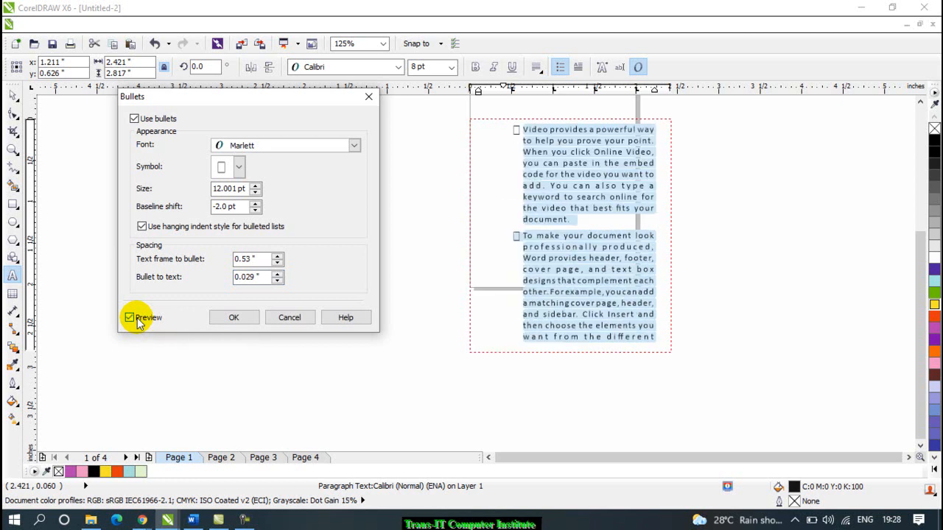
left_click(235, 318)
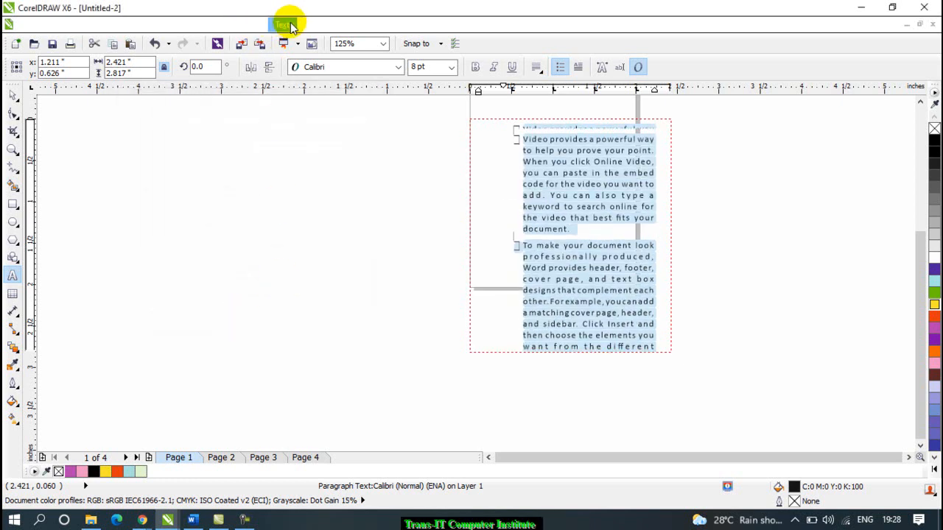
Turn on drop caps for the selected paragraphs and move the settings dialog clear of the text
left_click(287, 26)
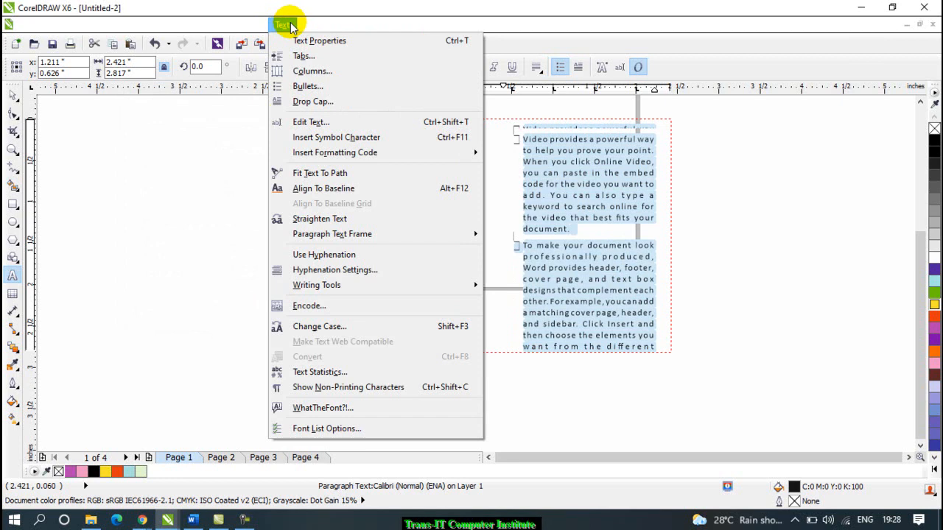
left_click(313, 101)
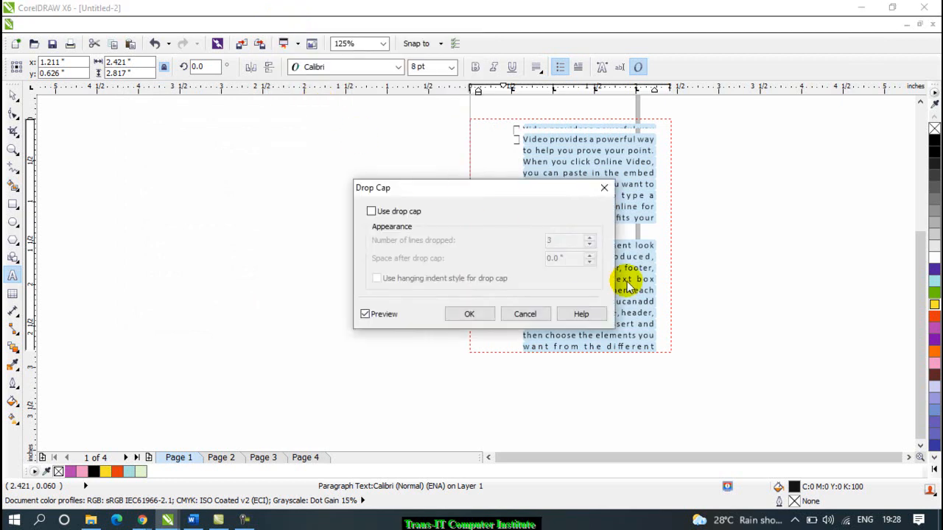
left_click(398, 211)
left_click_drag(411, 188, 225, 163)
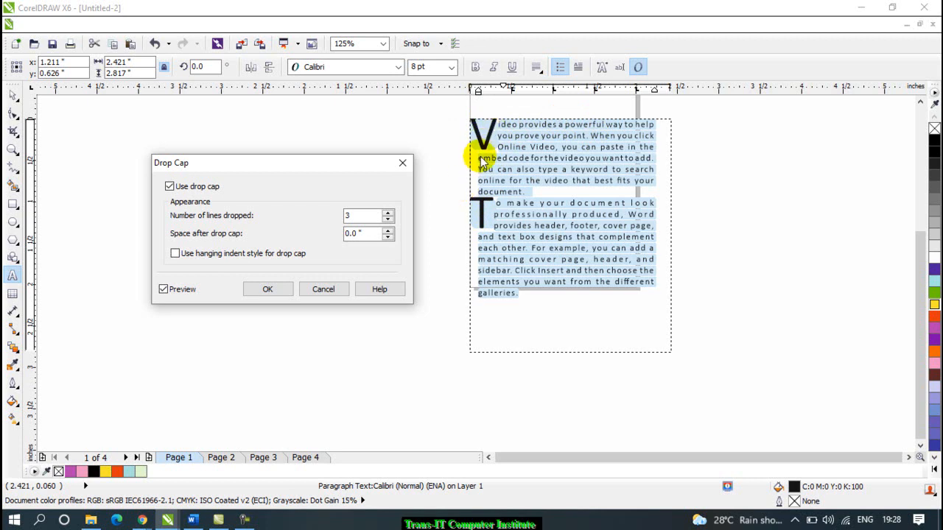
Try taller and shorter drop caps, settle on 2 lines dropped with 0.0 inch space after, and apply them
left_click(388, 214)
left_click(388, 214)
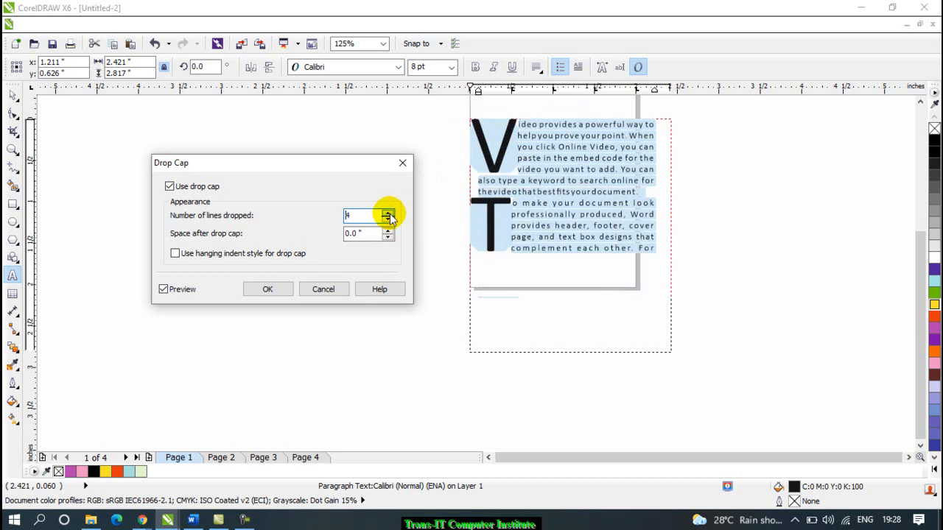
left_click(388, 219)
left_click(389, 220)
left_click(388, 220)
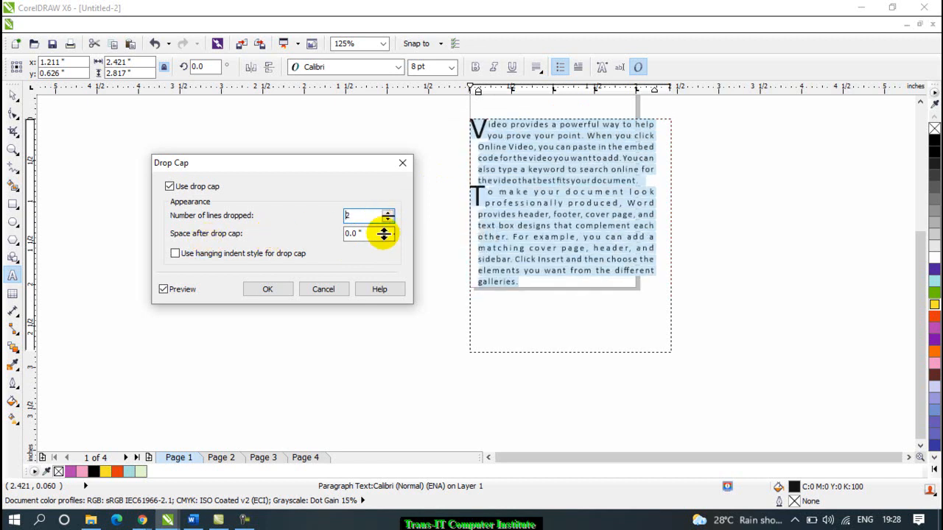
mouse_move(388, 234)
left_mouse_down()
mouse_move(392, 224)
mouse_move(396, 236)
left_mouse_up()
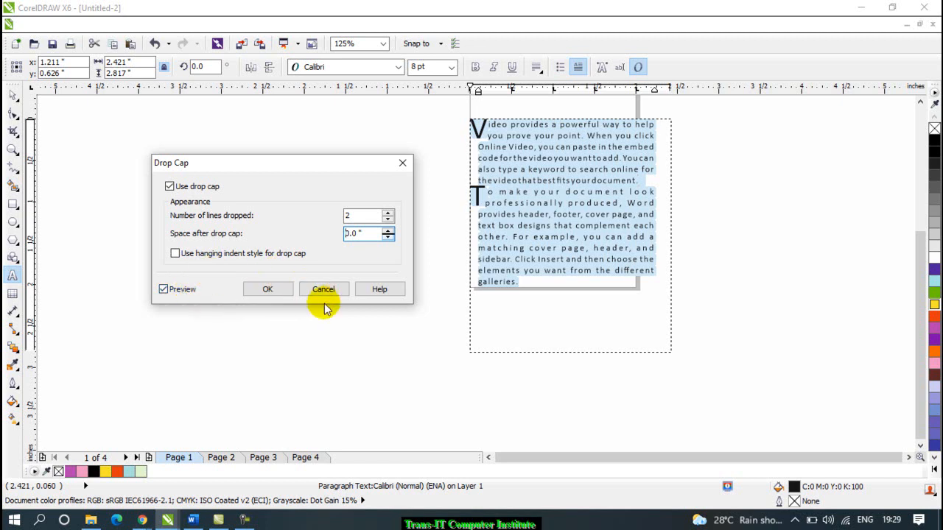
left_click(268, 290)
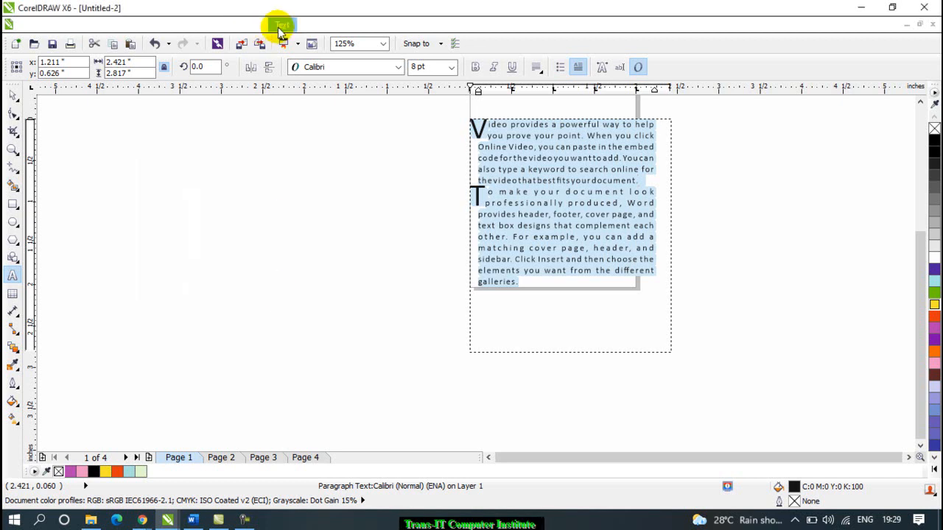
Deselect the text frame and try applying the drop cap option with nothing selected
left_click(12, 95)
left_click(165, 169)
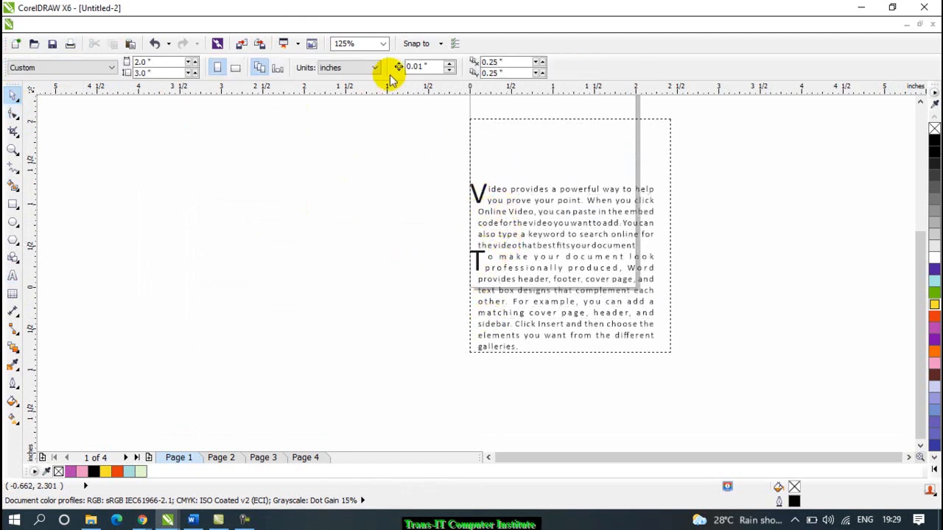
left_click(283, 24)
left_click(308, 101)
left_click(171, 187)
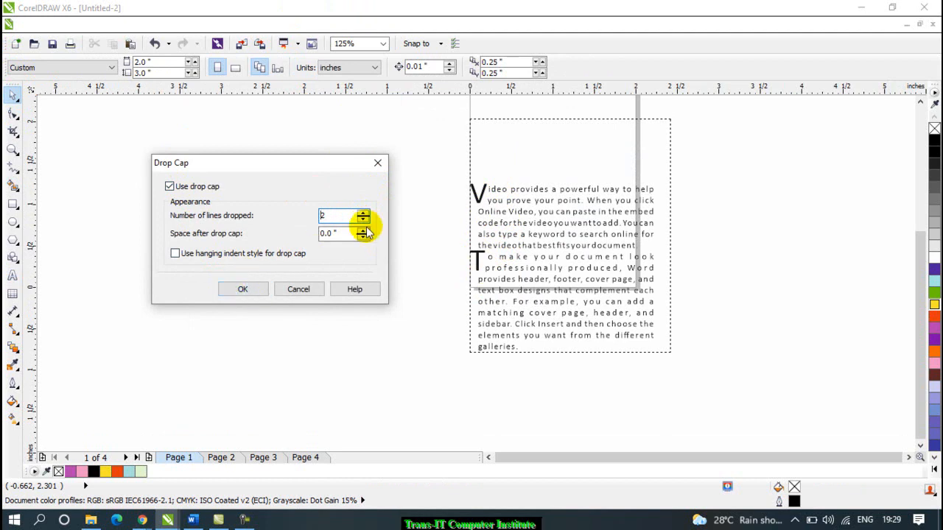
left_click(246, 289)
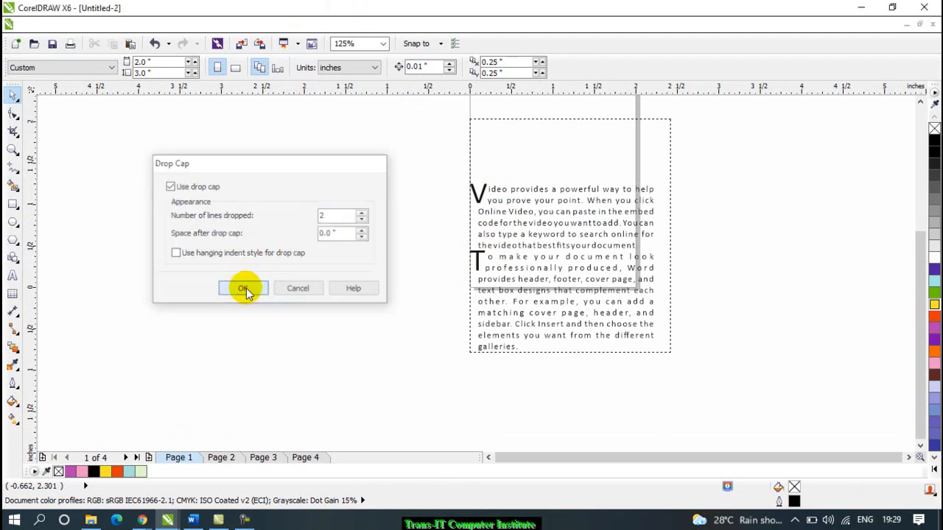
left_click(446, 322)
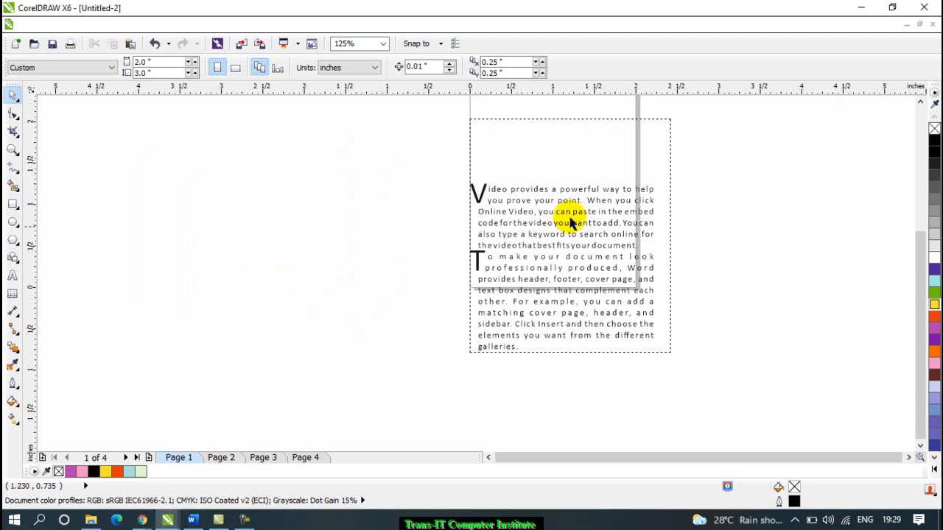
Select the paragraph text frame and turn off its drop caps
left_click(522, 188)
left_click(284, 26)
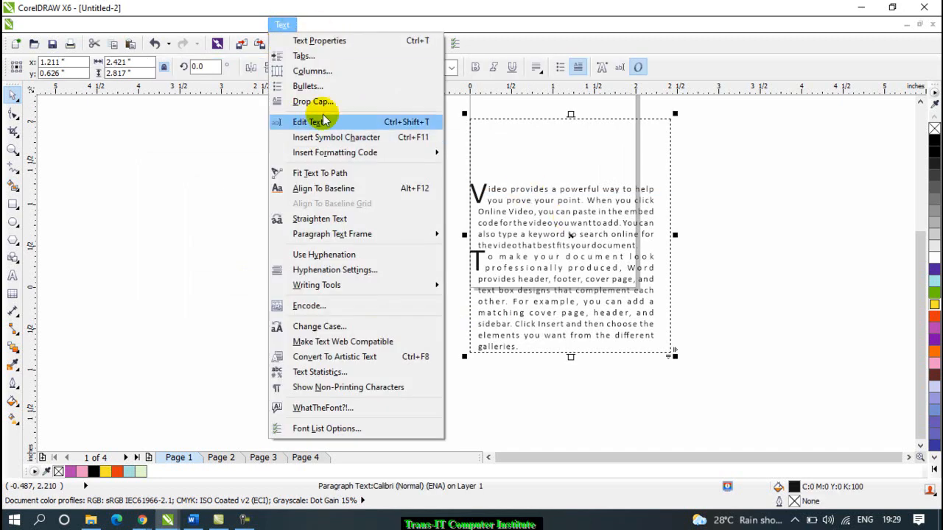
left_click(321, 98)
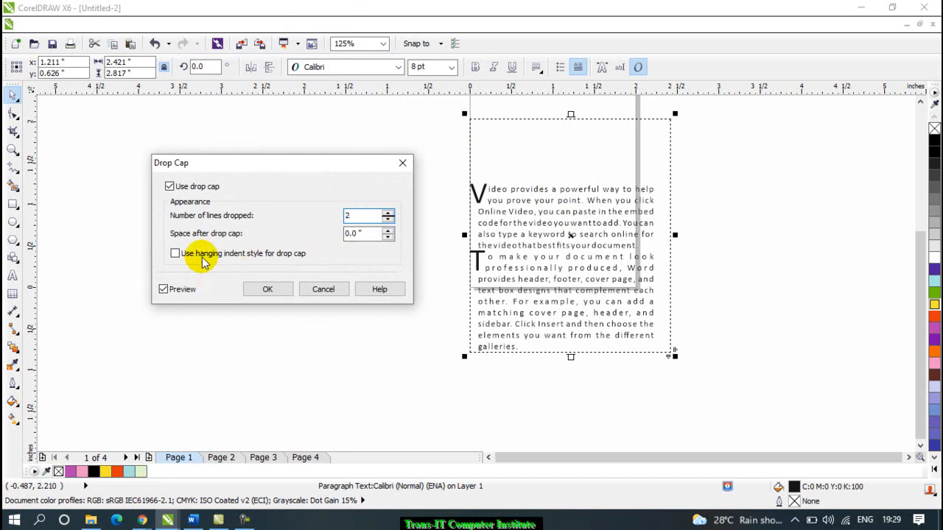
left_click(204, 188)
left_click(266, 288)
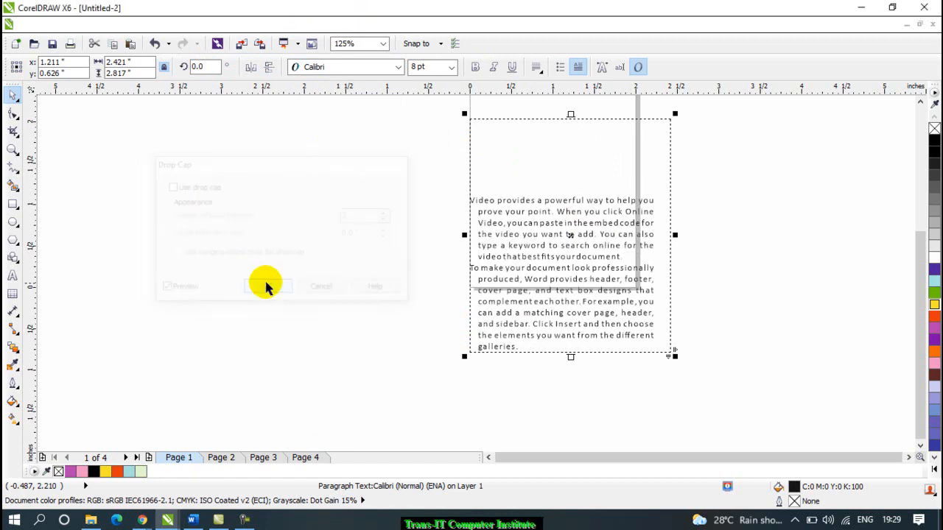
Open the paragraph text frame's content for editing in the Edit Text dialog and compare it with the text on the page
scroll(726, 298, "up", 2)
scroll(547, 242, "down", 2)
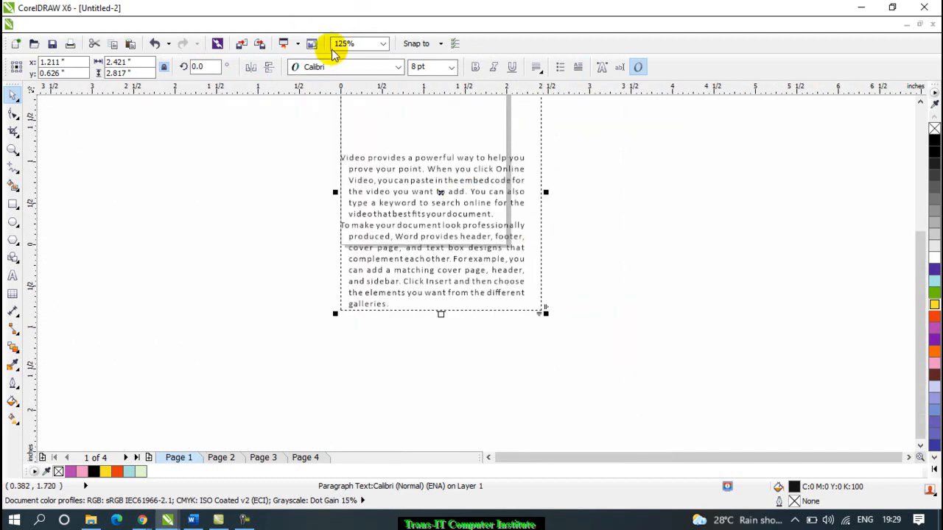
left_click(287, 25)
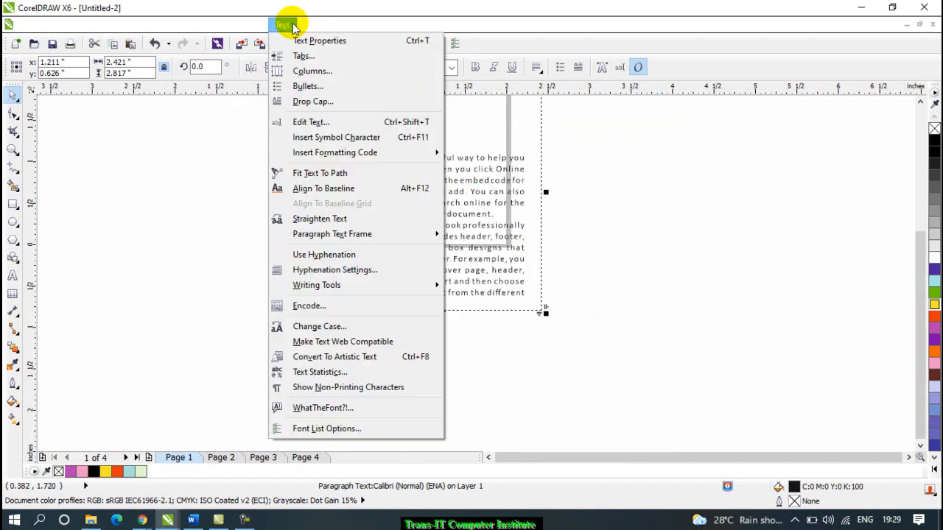
left_click(320, 123)
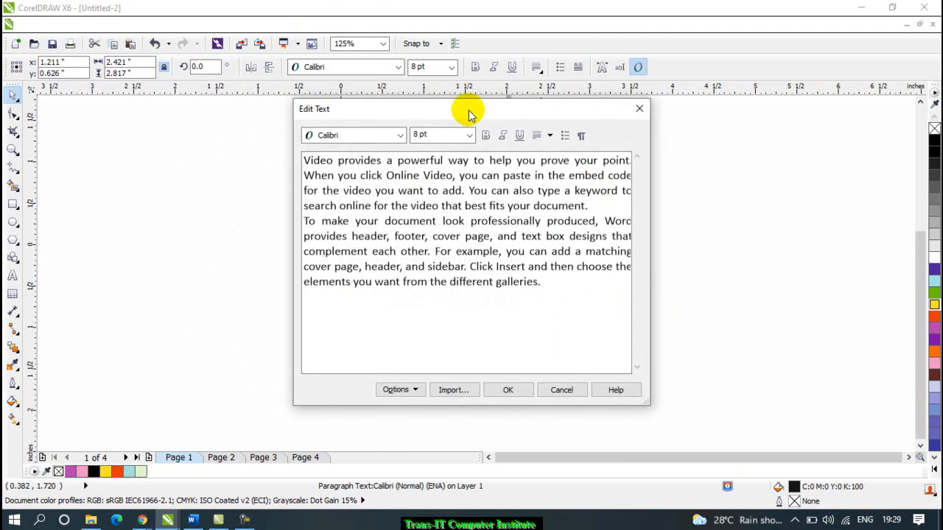
left_click_drag(532, 105, 190, 148)
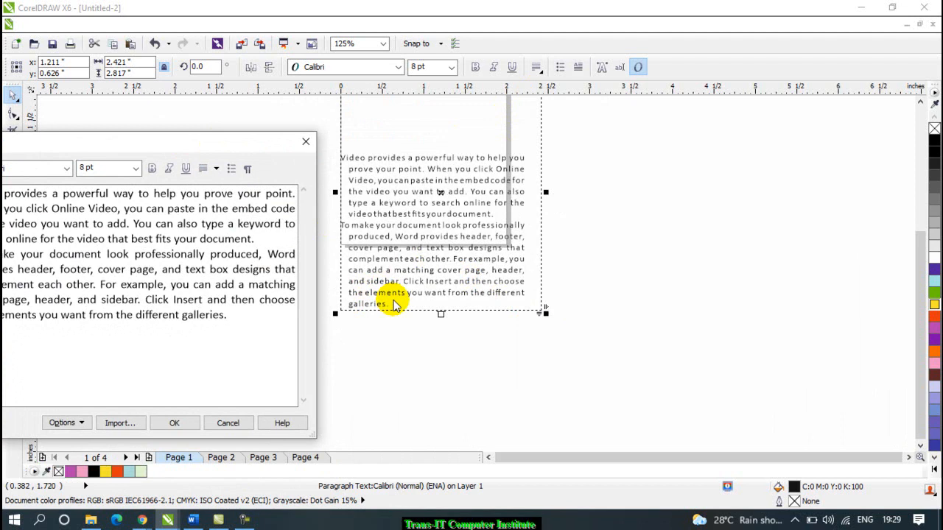
left_click_drag(193, 145, 505, 97)
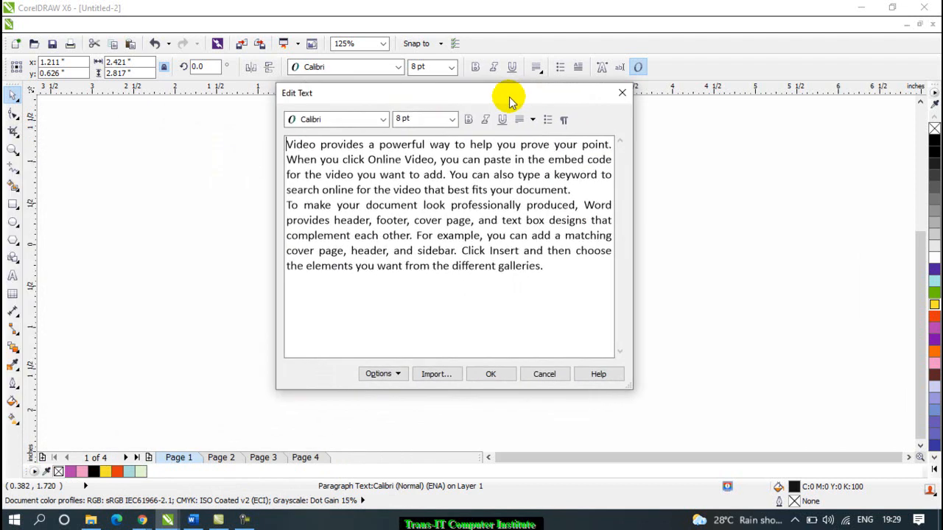
Left-align all of the text in the Edit Text dialog and apply the change to the frame
left_click_drag(561, 266, 266, 150)
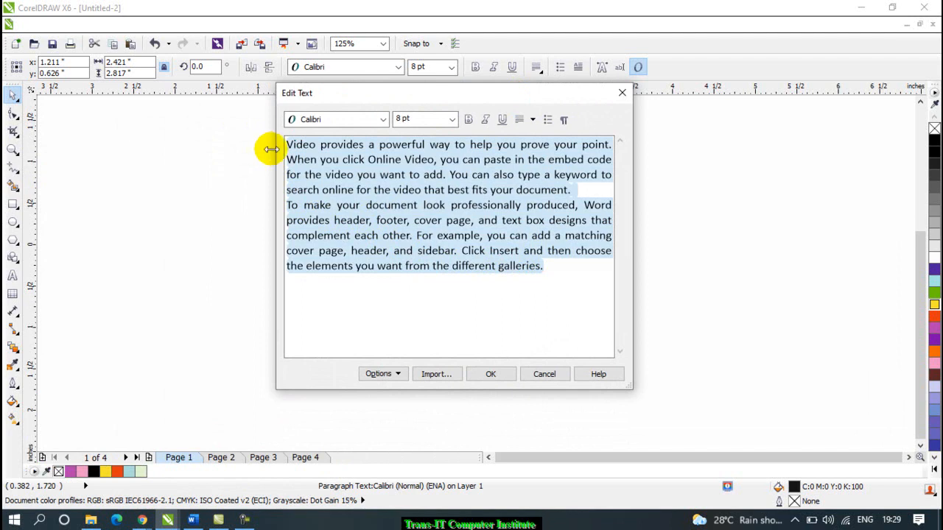
left_click(414, 122)
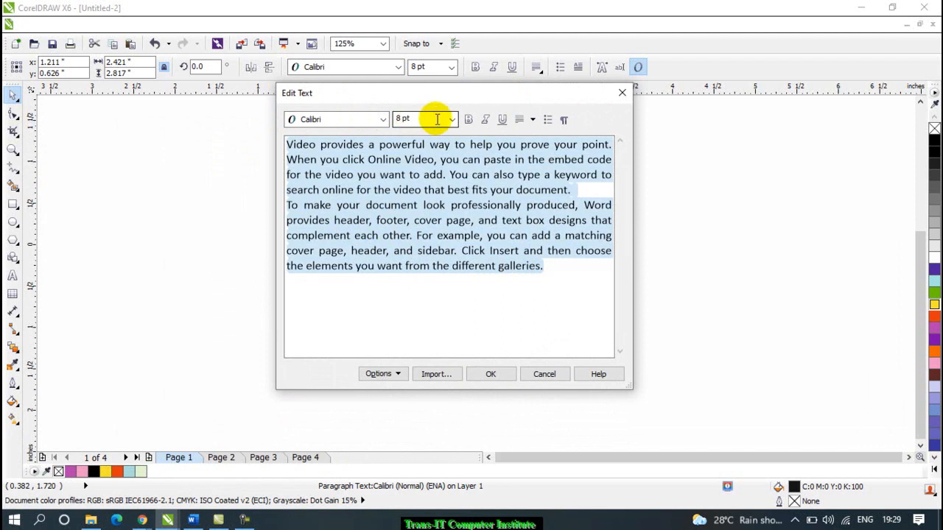
left_click(525, 123)
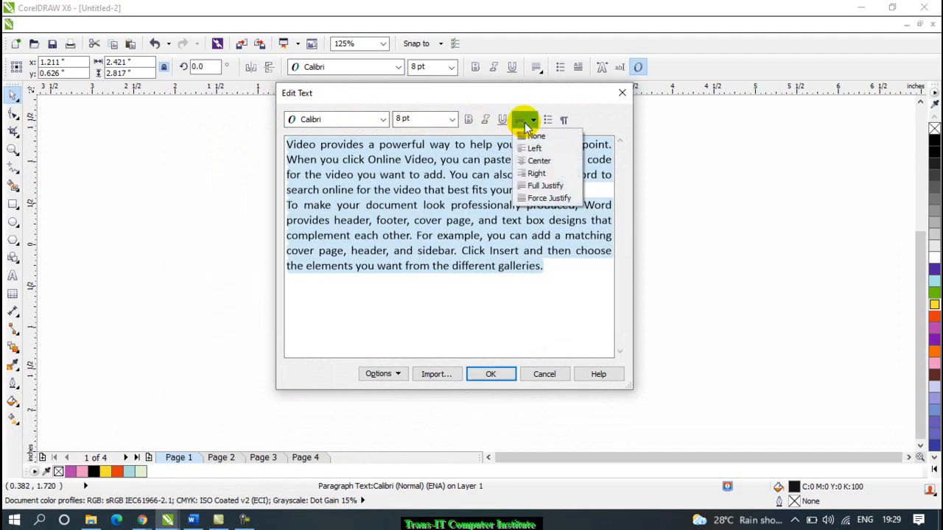
left_click(533, 149)
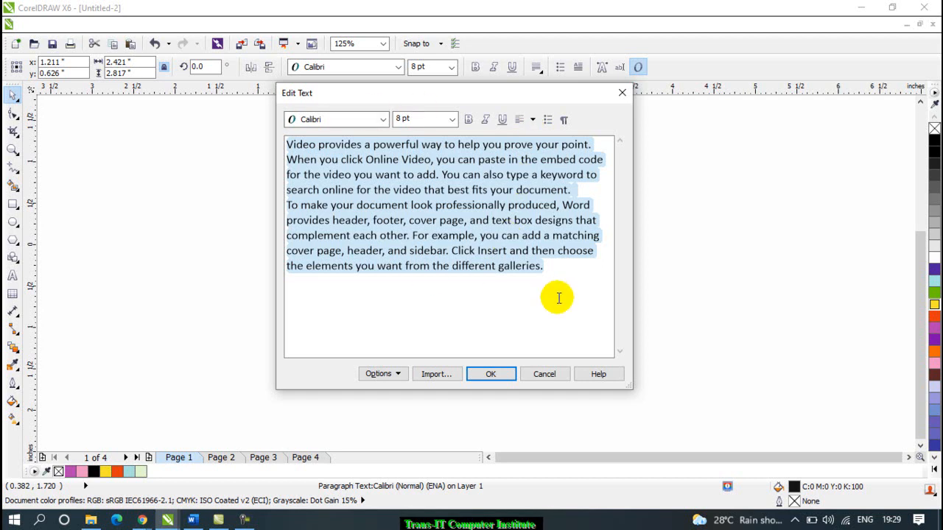
left_click(488, 375)
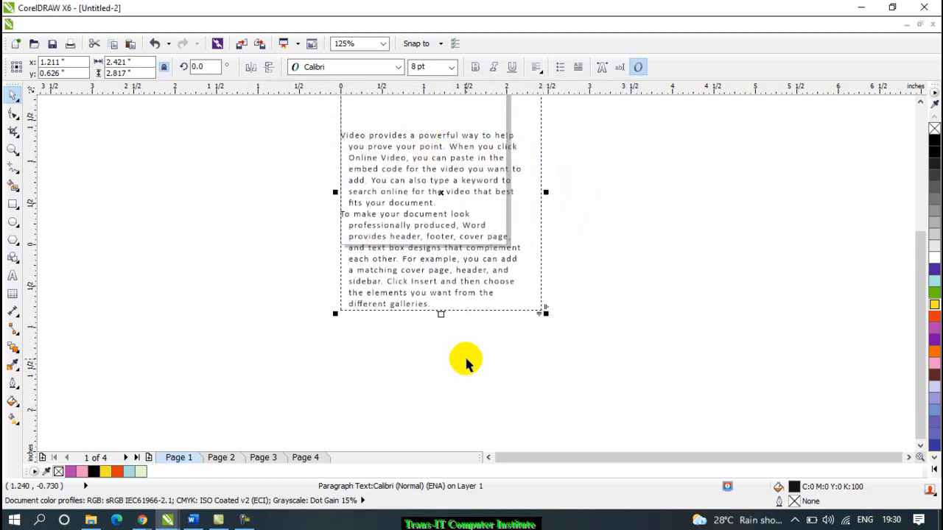
Open the Insert Character palette and enlarge it to show more symbols
left_click(282, 25)
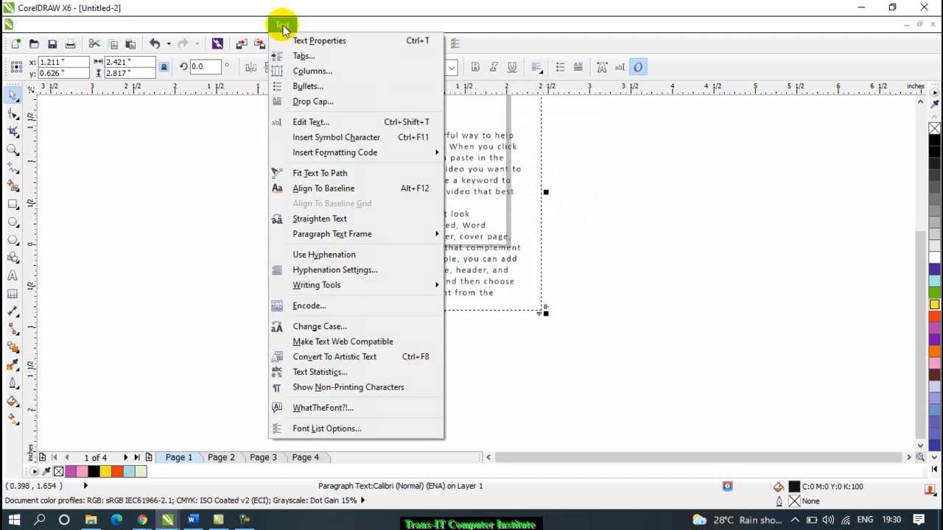
left_click(336, 137)
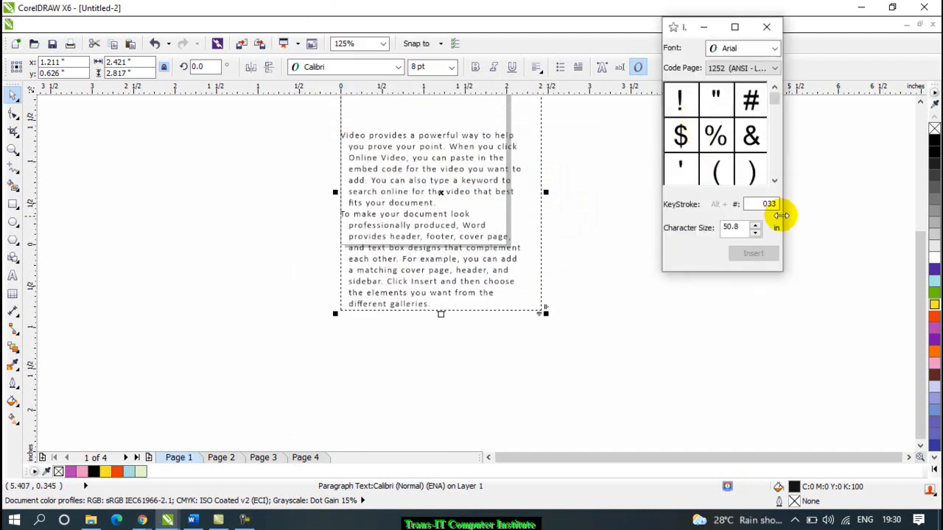
left_click_drag(781, 272, 894, 331)
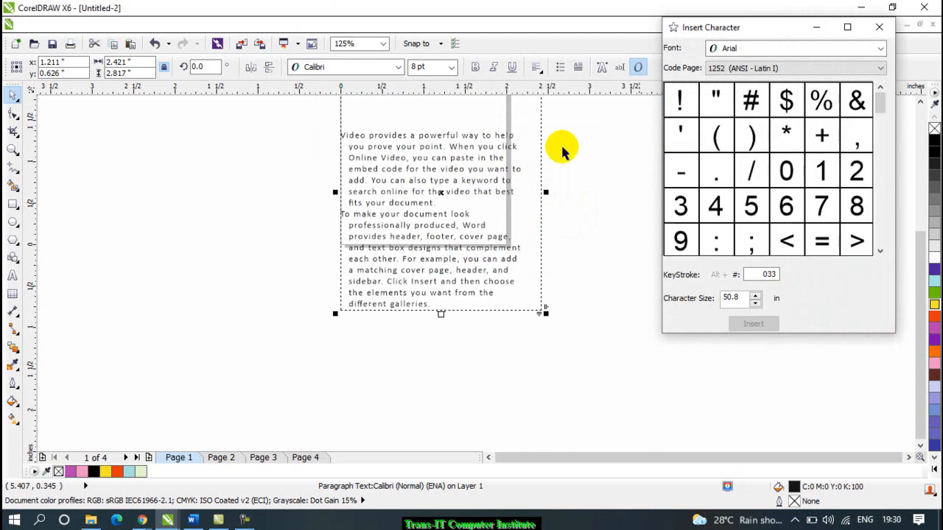
Insert the Arial quotation mark character after "galleries." at the end of the paragraph text
scroll(435, 294, "up", 3)
scroll(426, 277, "down", 2)
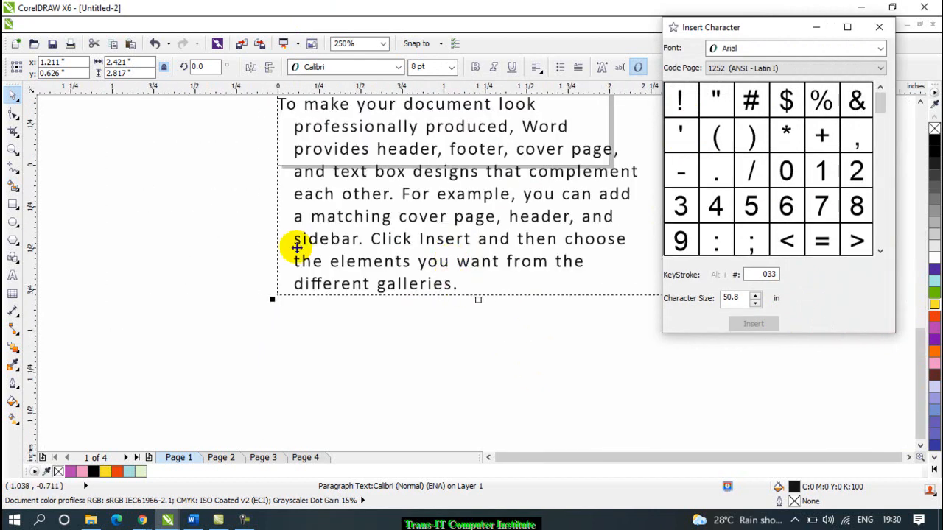
left_click(12, 275)
left_click(439, 295)
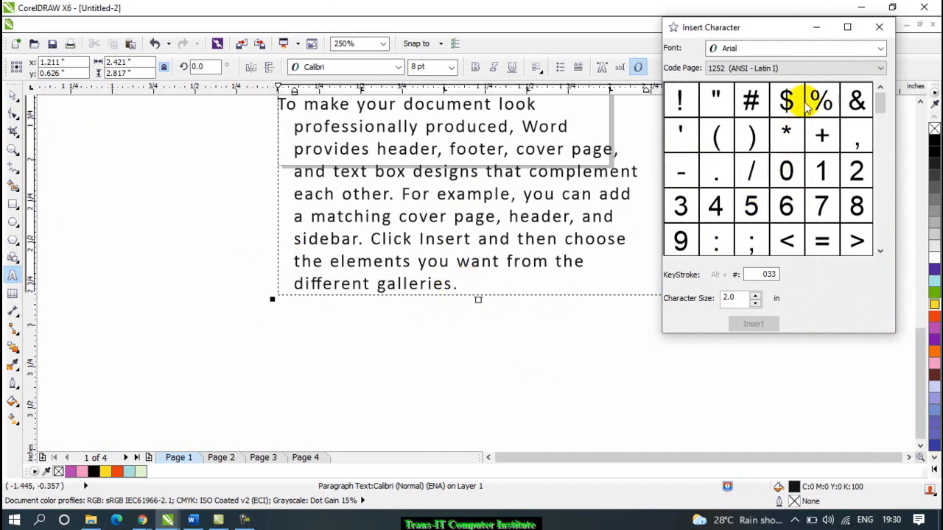
mouse_move(880, 106)
left_mouse_down()
mouse_move(881, 157)
mouse_move(886, 101)
left_mouse_up()
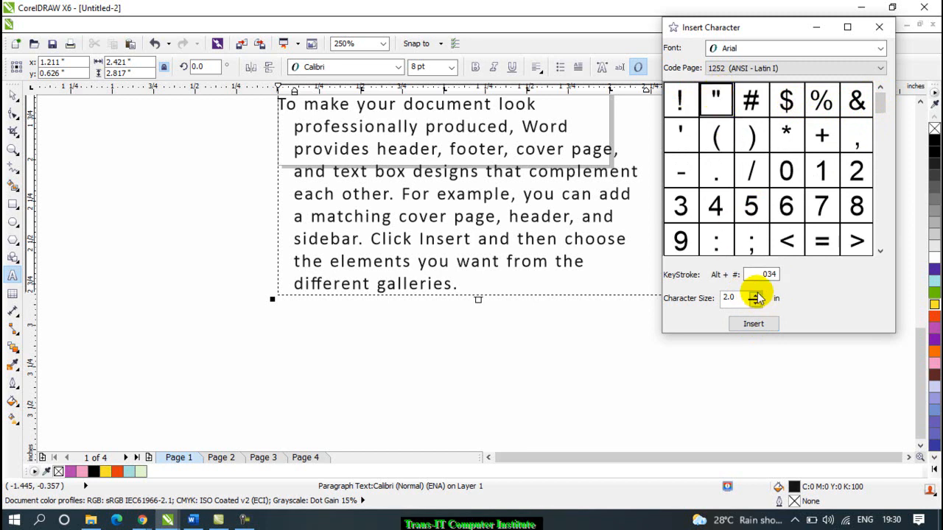
left_click(755, 324)
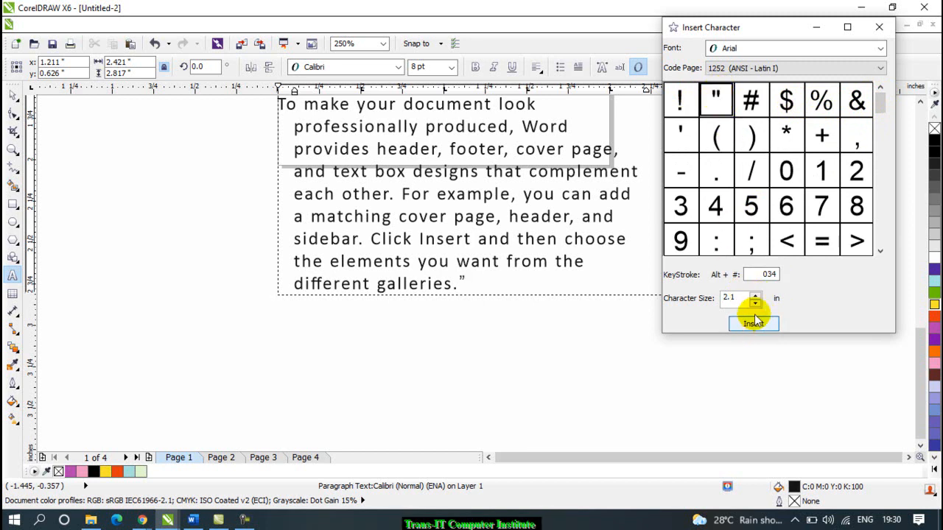
Set the symbol character size to 2.6 in and place the quotation mark as a separate shape below the text frame
left_click_drag(479, 283, 453, 284)
left_click(755, 294)
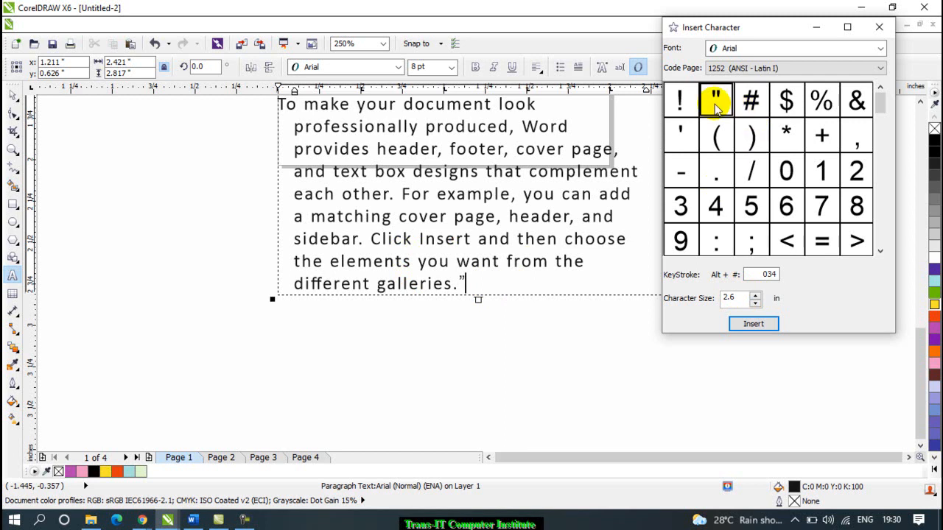
left_click_drag(720, 103, 353, 415)
Reshape the placed quotation mark by pulling the upper-left node of its right-hand stroke up and outward
scroll(416, 257, "down", 2)
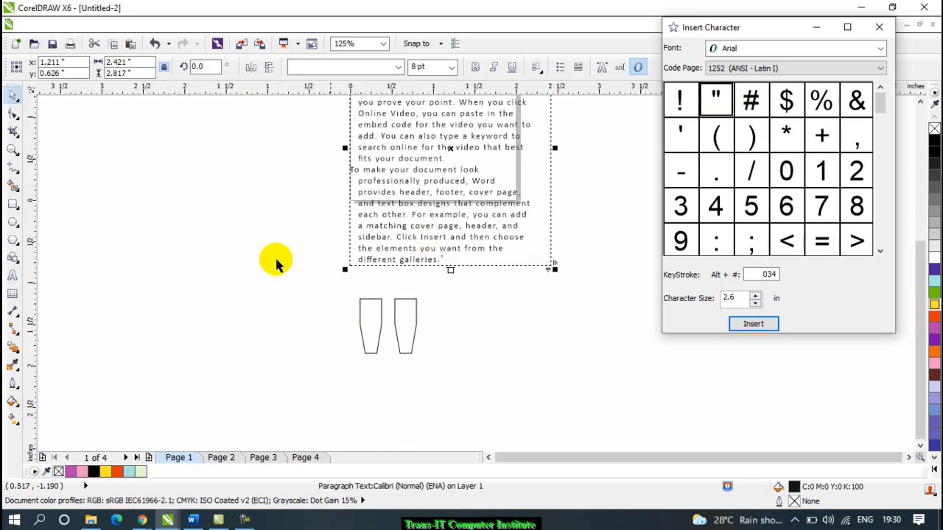
left_click(14, 116)
left_click(364, 315)
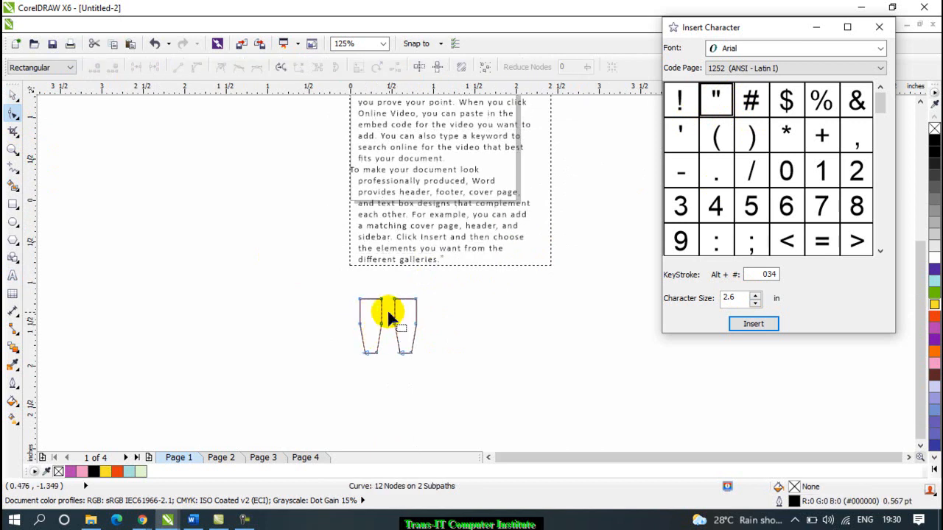
scroll(388, 309, "up", 2)
left_click_drag(305, 261, 446, 298)
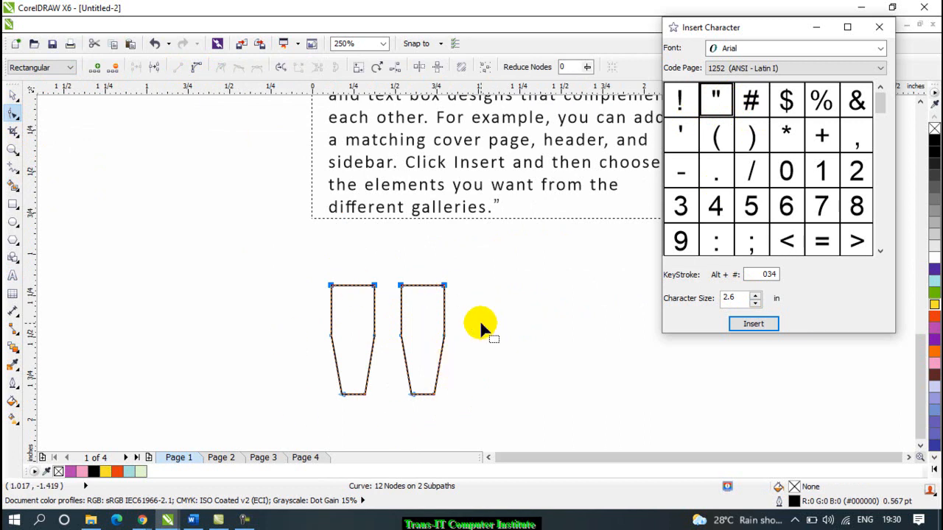
mouse_move(373, 261)
left_mouse_down()
mouse_move(410, 305)
mouse_move(387, 272)
left_mouse_up()
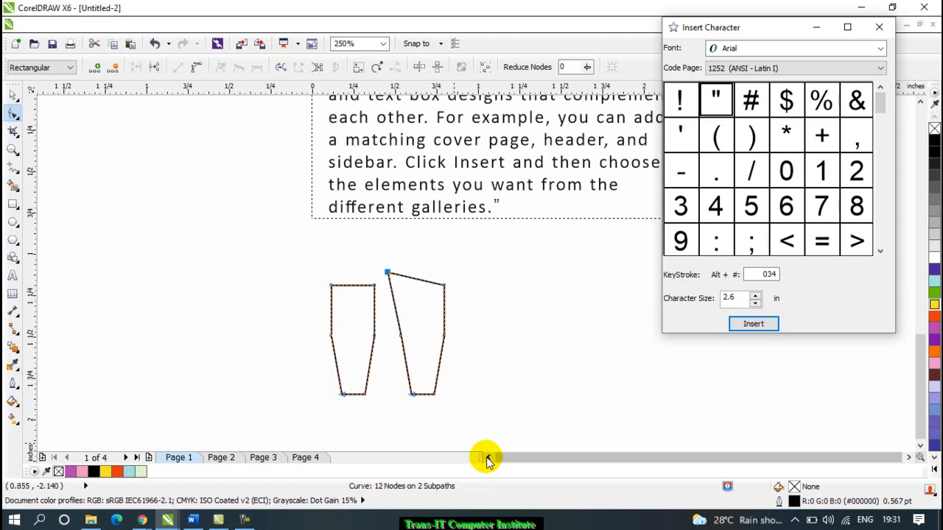
left_click(13, 96)
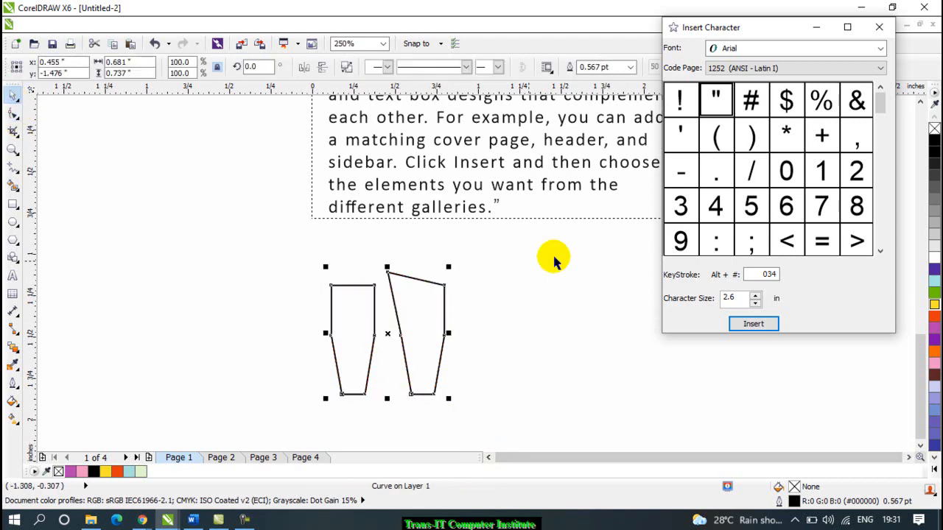
Insert the character 0 between "galleries." and the closing quotation mark, and close the Insert Character palette
left_click(12, 275)
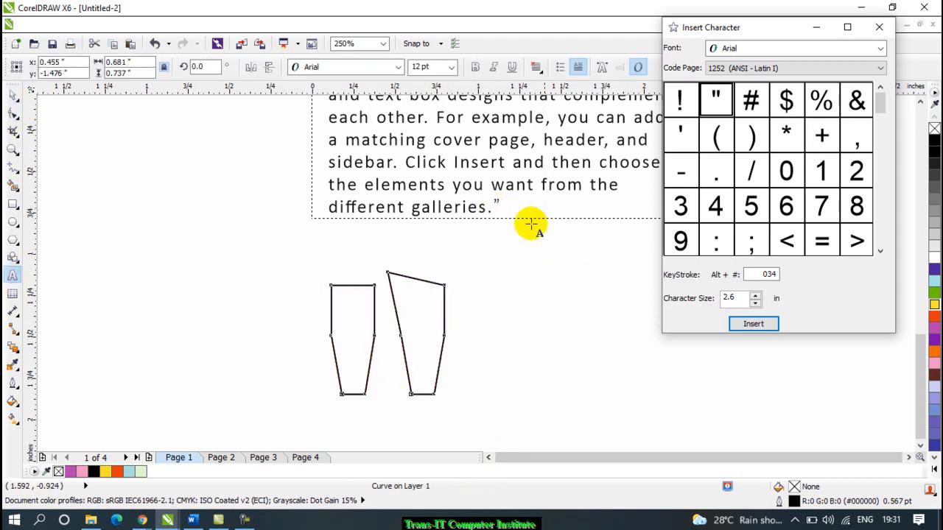
left_click(494, 209)
left_click(786, 170)
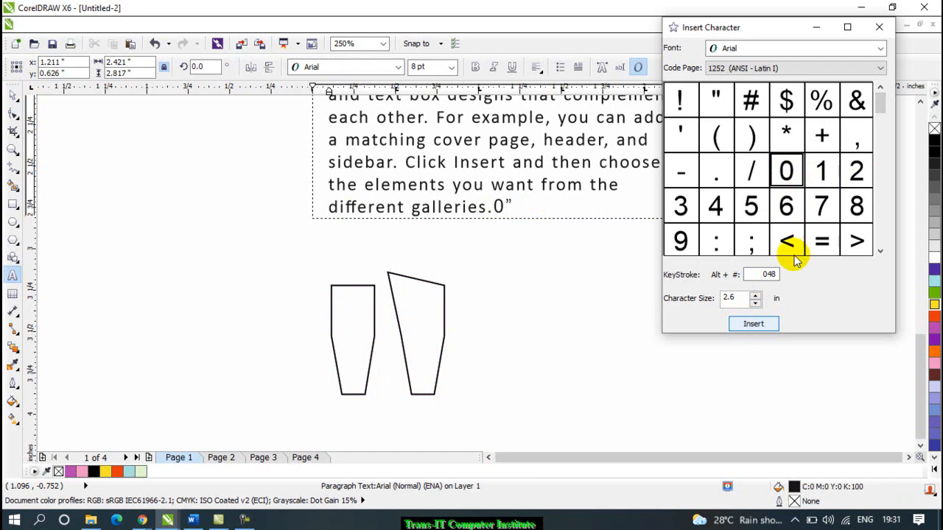
left_click(878, 27)
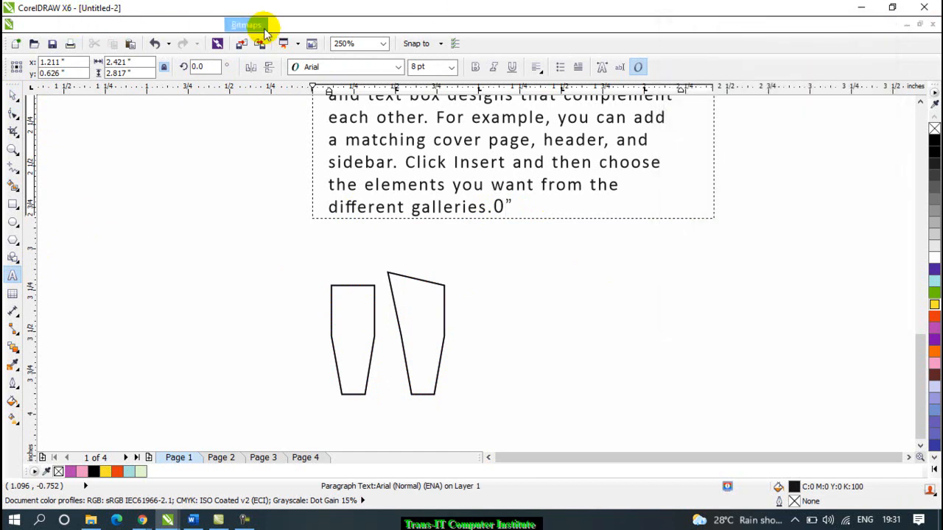
Draw an ellipse about 0.86 by 0.84 in on the empty area beside the text frame and fill it green
left_click(278, 25)
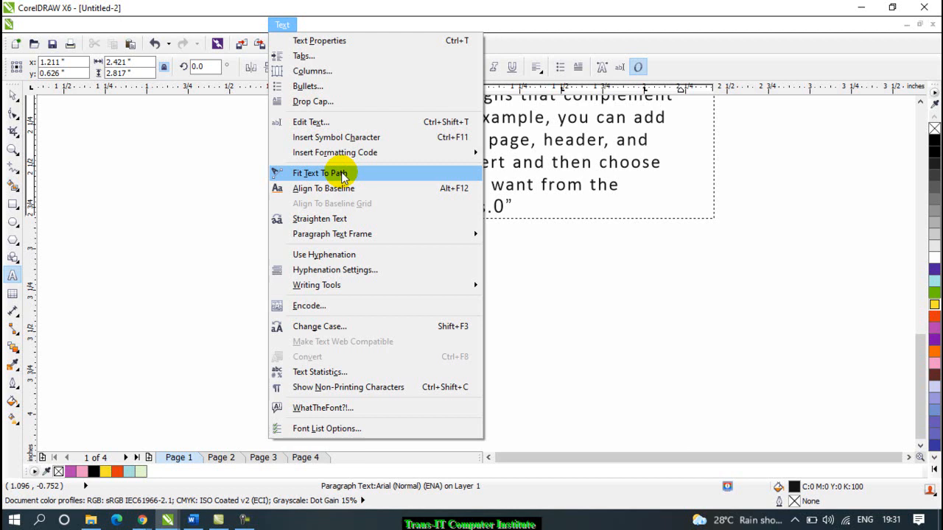
left_click(574, 263)
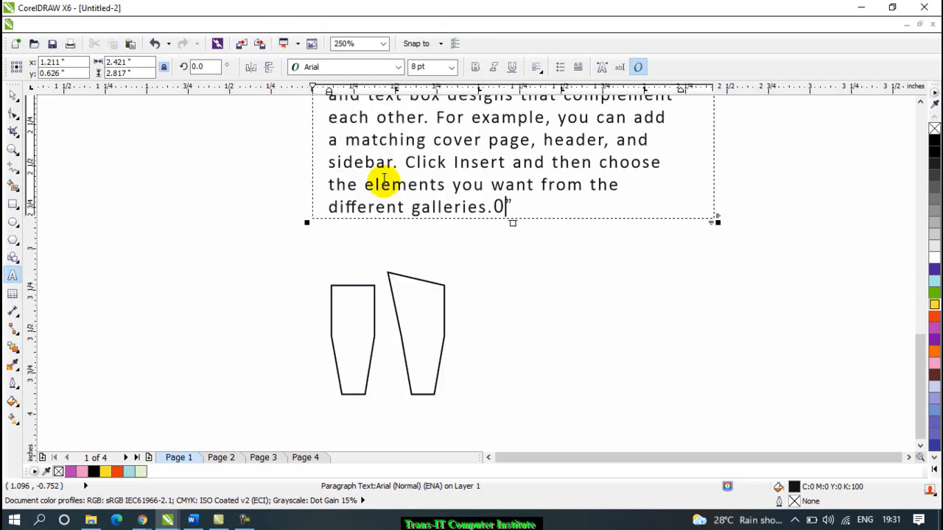
left_click(13, 96)
scroll(527, 240, "down", 2)
scroll(738, 279, "up", 2)
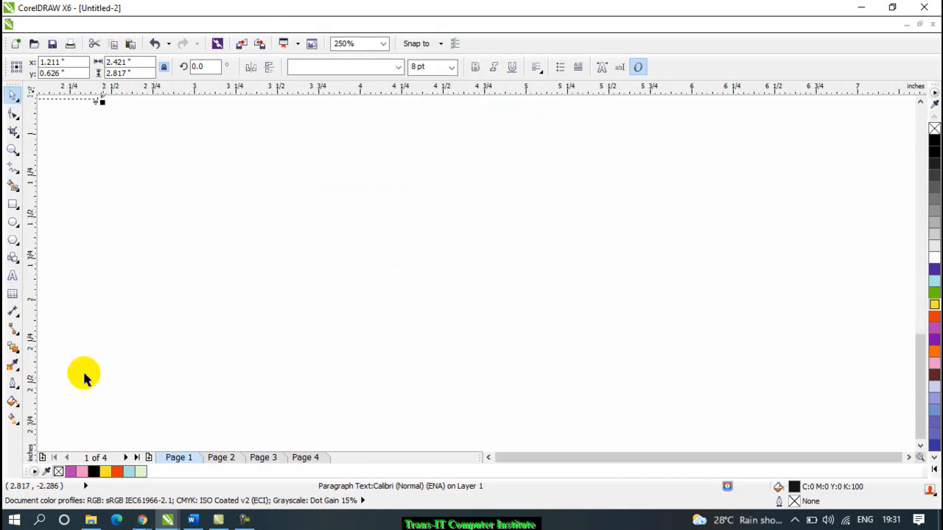
left_click(11, 225)
left_click_drag(351, 213, 493, 353)
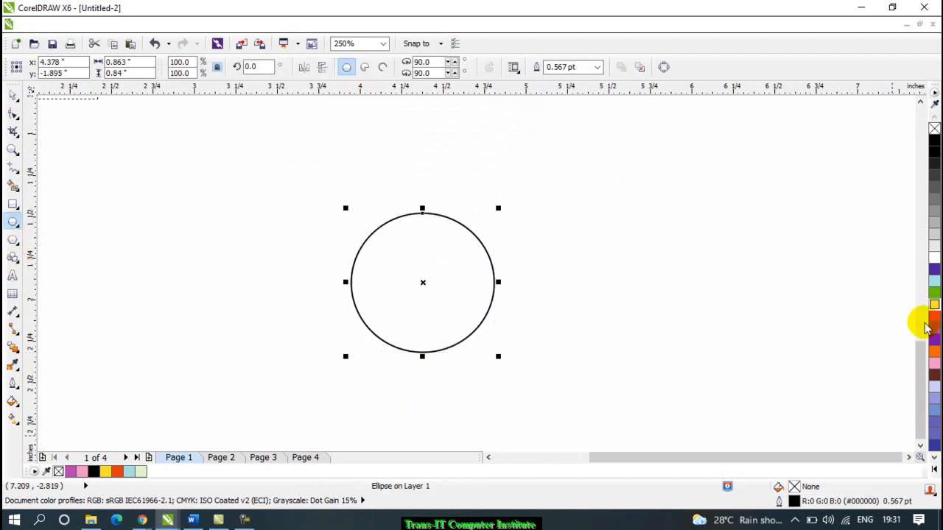
left_click(933, 293)
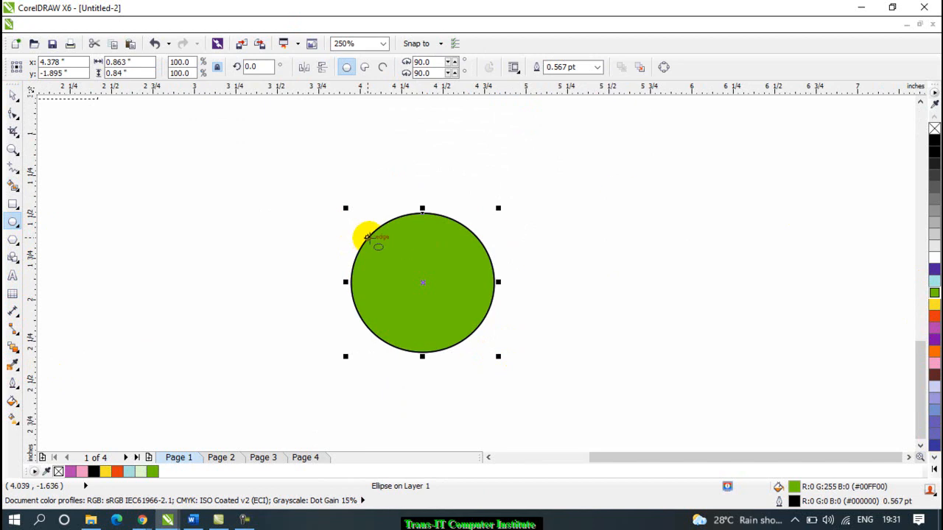
scroll(427, 236, "down", 2)
scroll(421, 228, "up", 2)
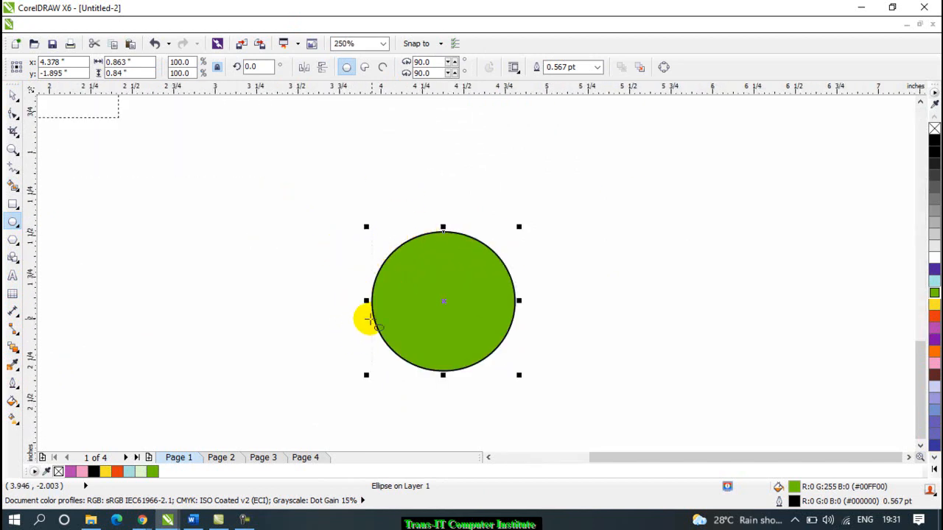
scroll(475, 235, "down", 3)
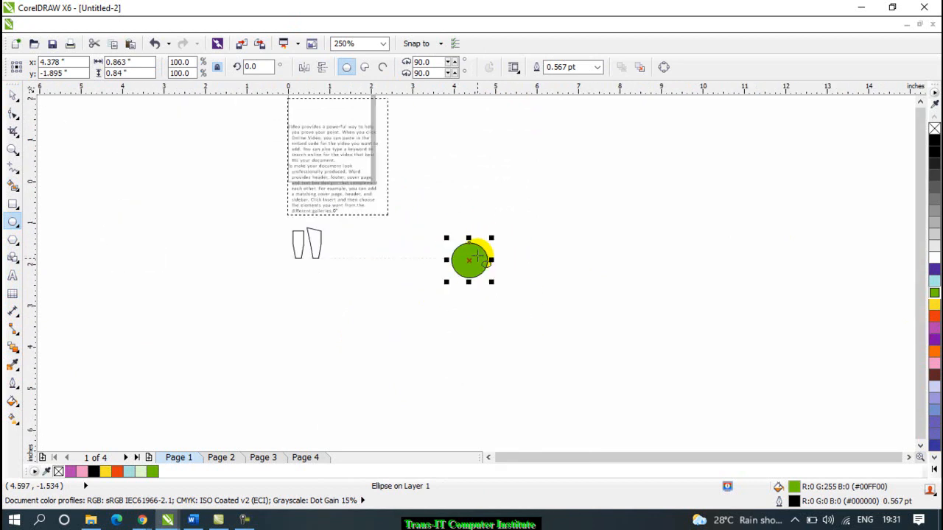
scroll(415, 190, "up", 3)
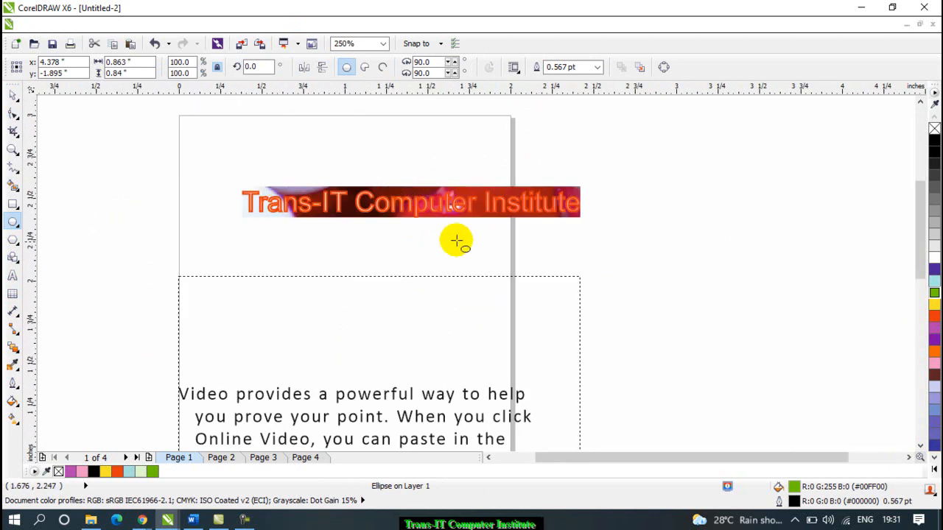
left_click(15, 96)
left_click(353, 200)
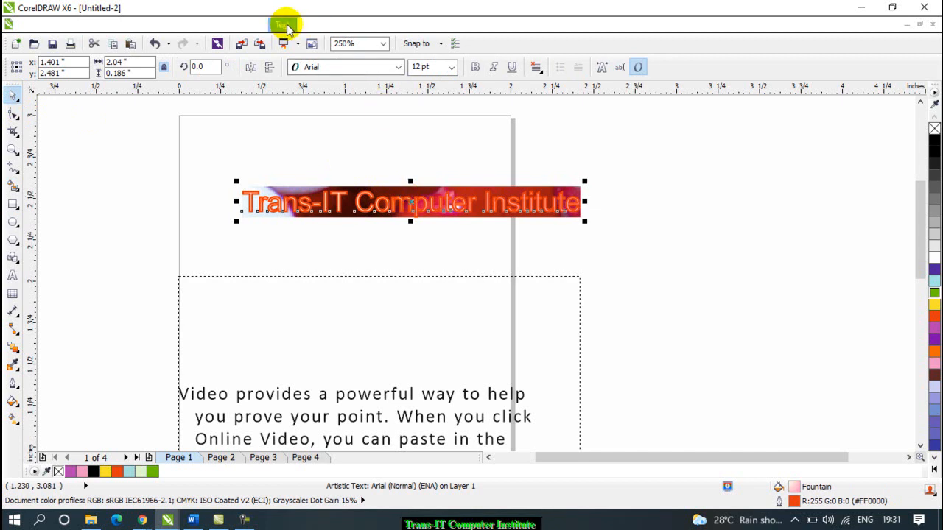
left_click(283, 25)
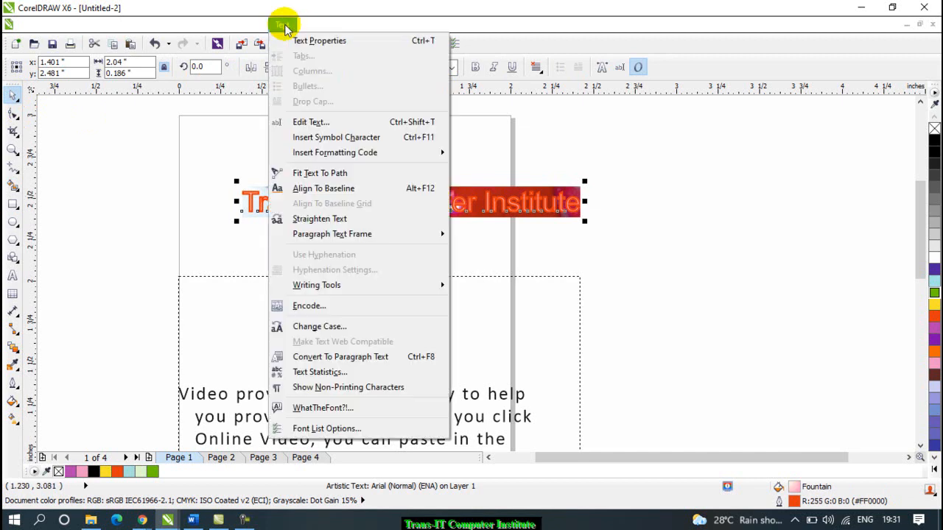
left_click(340, 179)
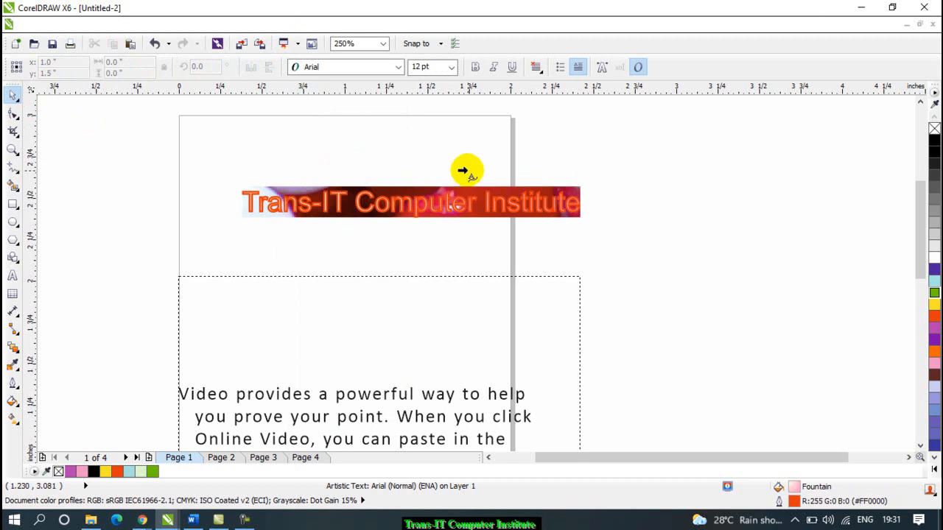
key("Escape")
key("Escape")
Move the artistic text "Trans-IT Computer Institute" off the page to the empty area just above the green circle
left_click(361, 201)
scroll(363, 130, "down", 3)
left_click_drag(385, 144, 430, 175)
left_click(374, 140)
left_click_drag(372, 140, 448, 204)
scroll(432, 211, "up", 5)
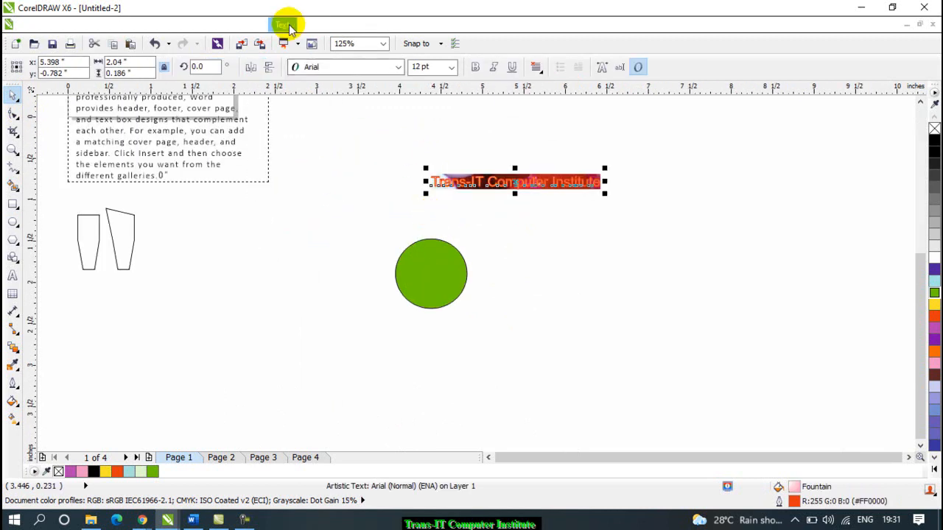
Fit the "Trans-IT Computer Institute" text to the outline of the green circle so it wraps around the outside
left_click(294, 26)
left_click(318, 175)
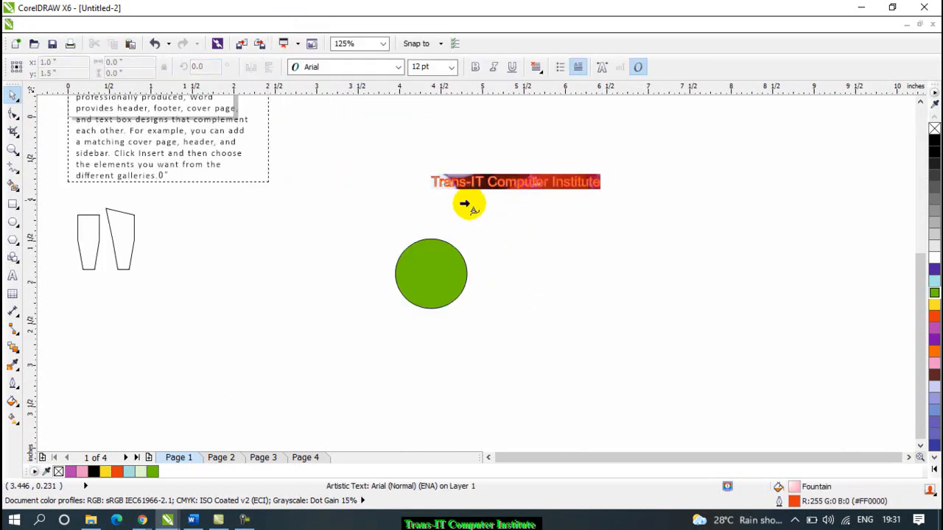
left_click(440, 240)
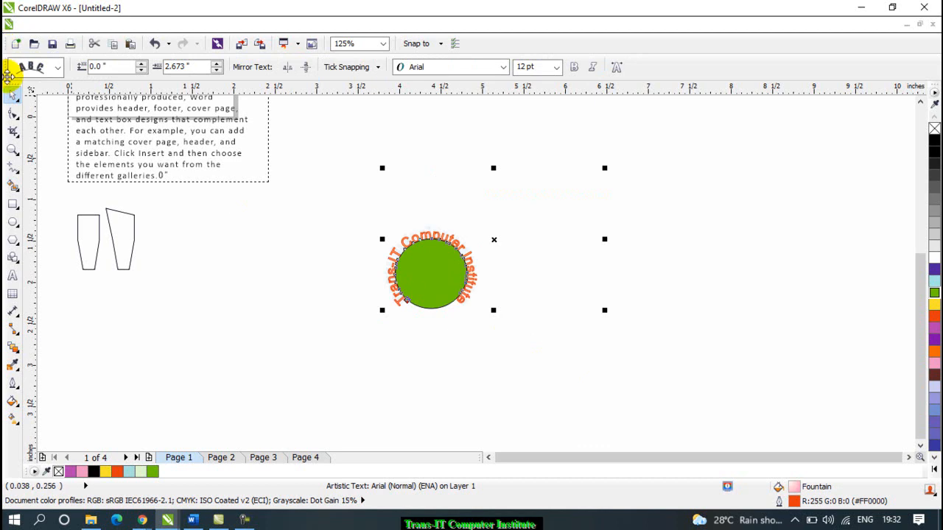
left_click(270, 273)
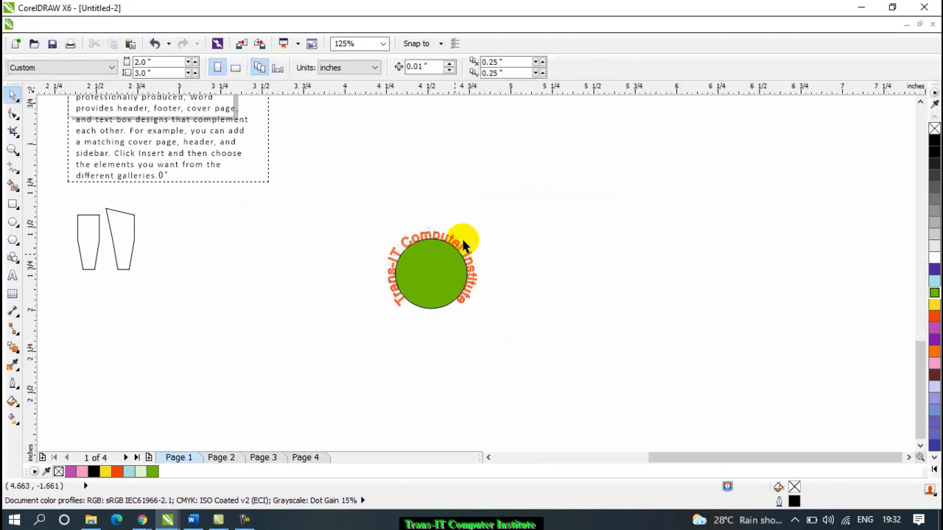
scroll(457, 248, "up", 2)
scroll(457, 247, "up", 3)
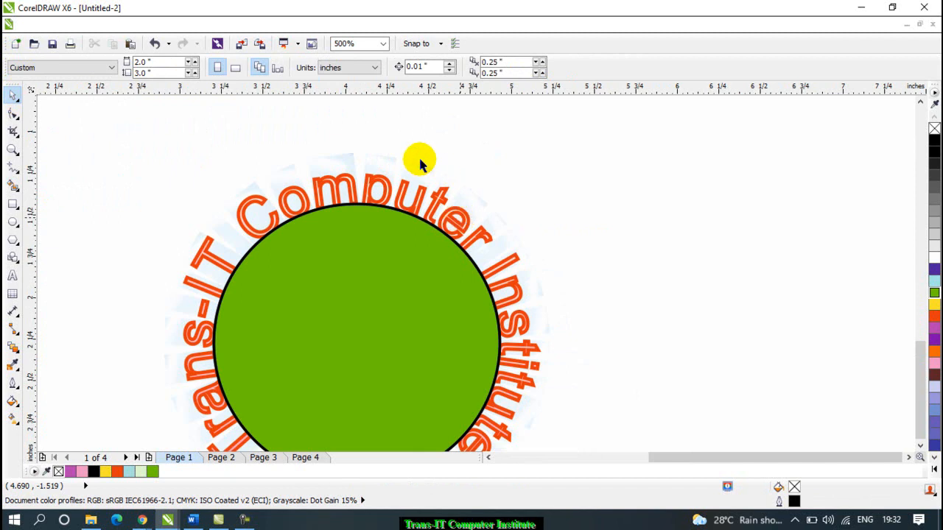
scroll(342, 214, "down", 3)
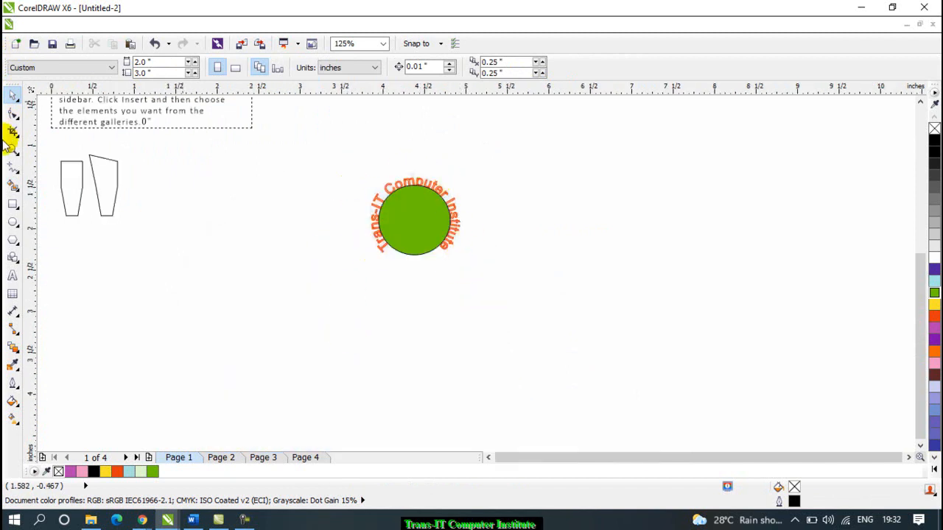
Draw an open Bézier path below the circle with two straight zigzag segments followed by a smooth arch
left_click(13, 167)
left_click(13, 185)
left_click(15, 168)
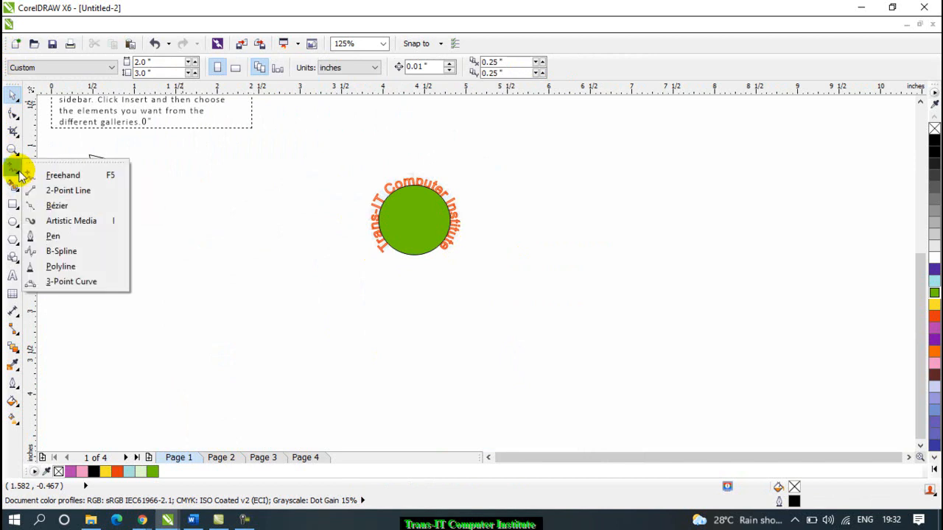
left_click(53, 204)
left_click(228, 338)
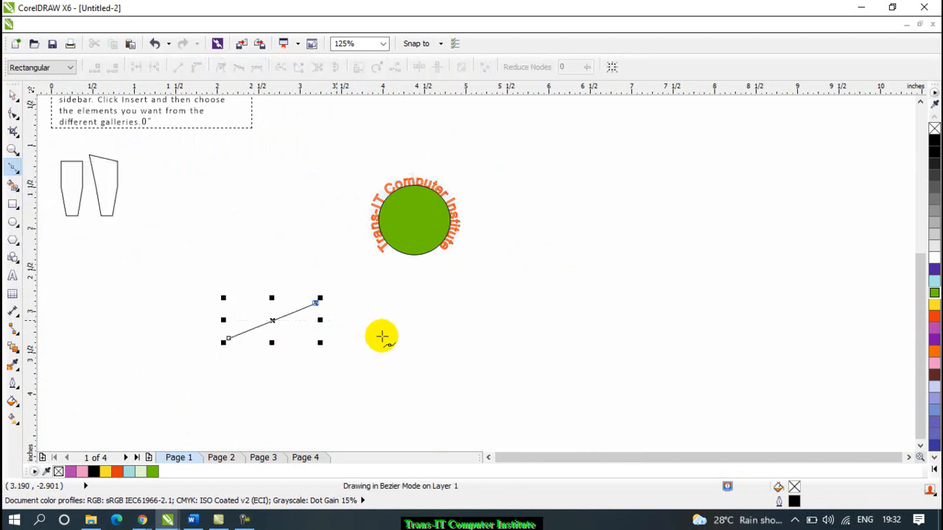
left_click(315, 303)
left_click(457, 364)
left_click_drag(534, 335, 560, 333)
left_click(623, 354)
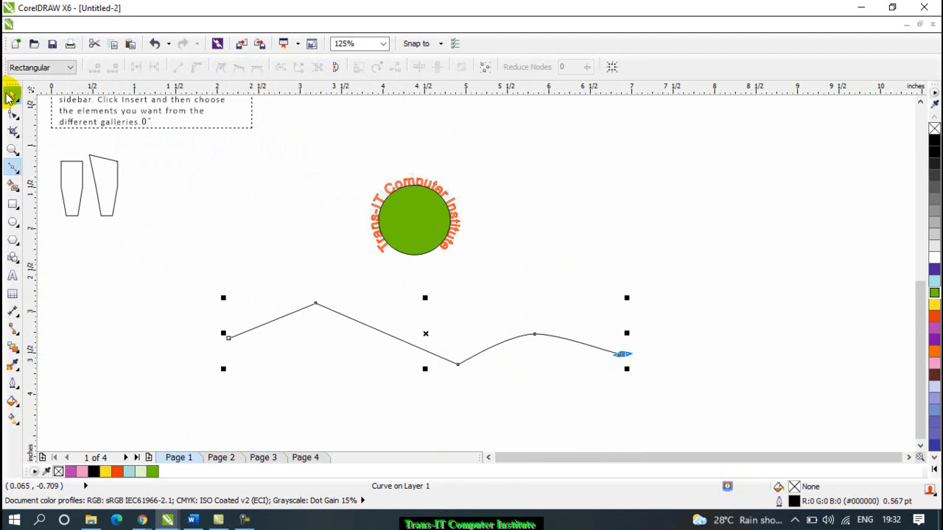
left_click(14, 96)
left_click(166, 265)
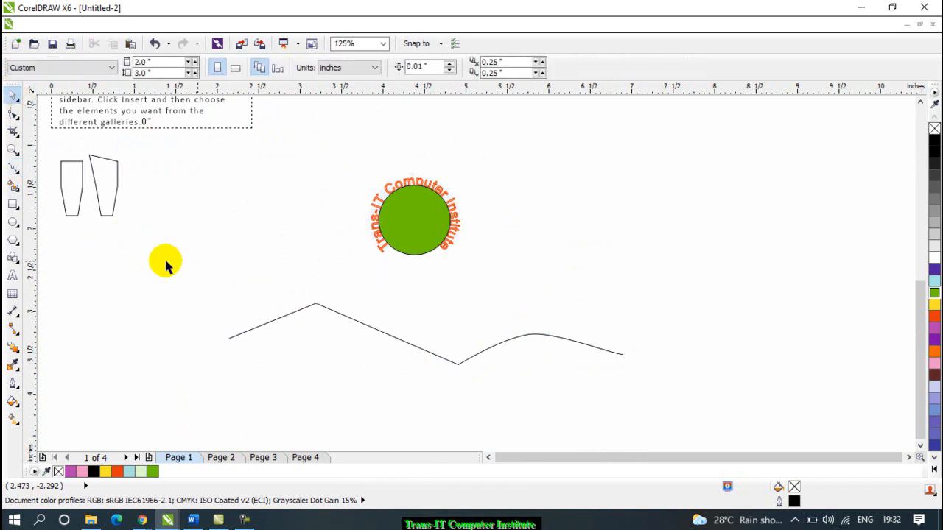
Add the artistic text "Trans-IT Computer Institute" in 24 pt Arial beside the green circle and select it
left_click(13, 276)
left_click(535, 206)
type("Trans-IT Computer Institute")
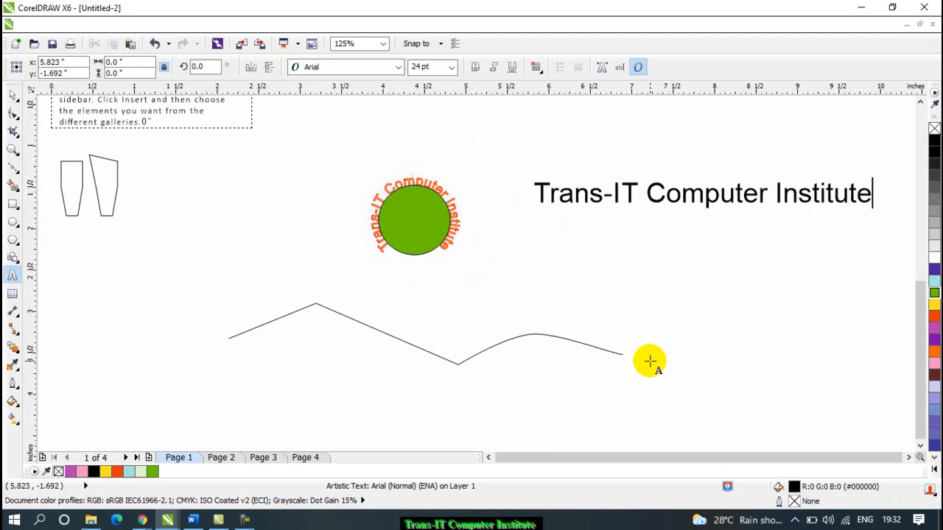
key("Escape")
left_click(13, 97)
left_click(581, 194)
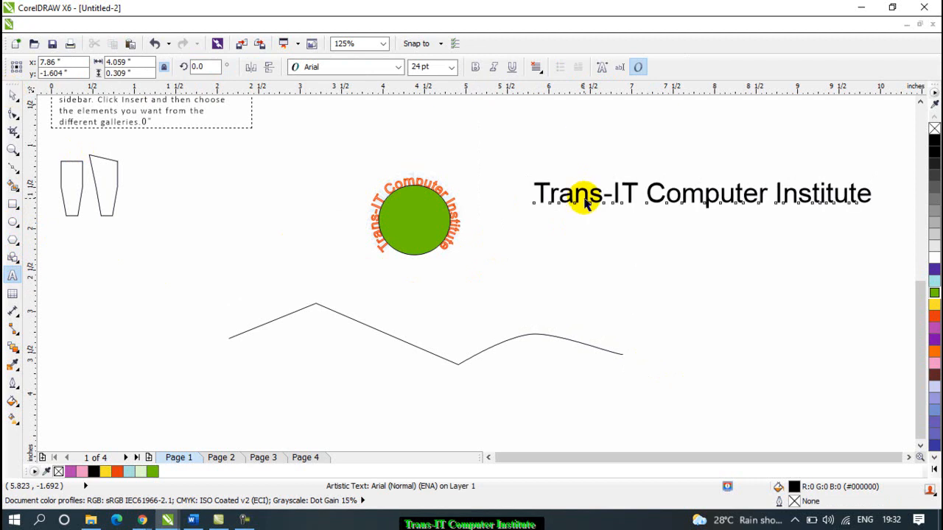
Fit the new 24 pt text to the Bézier path, starting it near the path's first peak
left_click(283, 24)
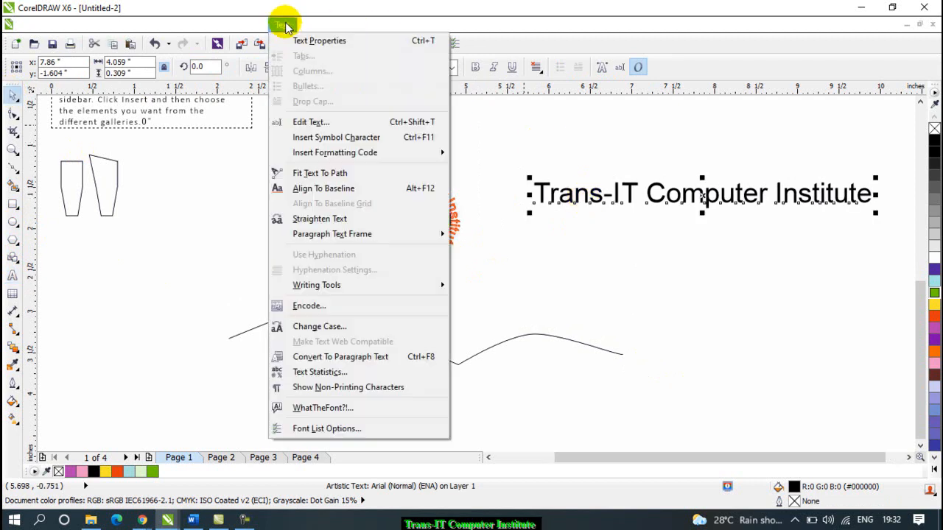
left_click(308, 174)
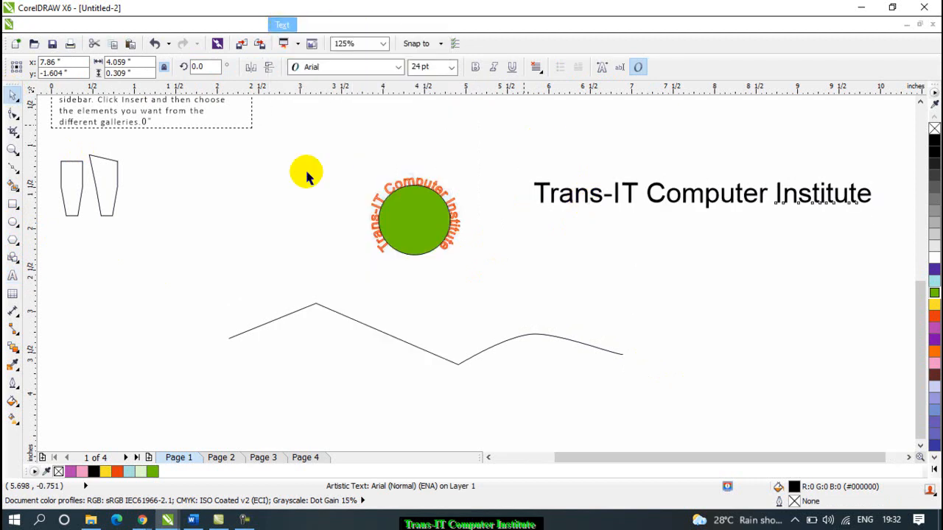
left_click(315, 307)
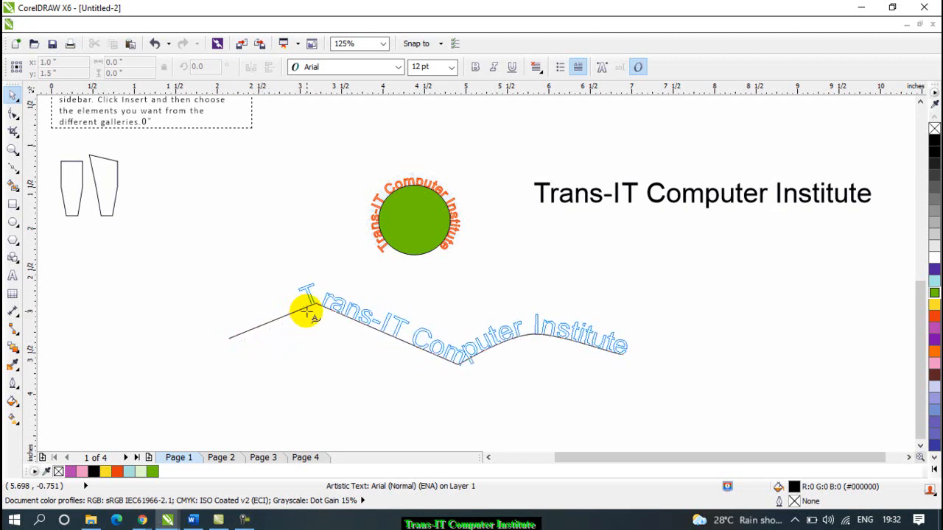
left_click(307, 312)
left_click(214, 266)
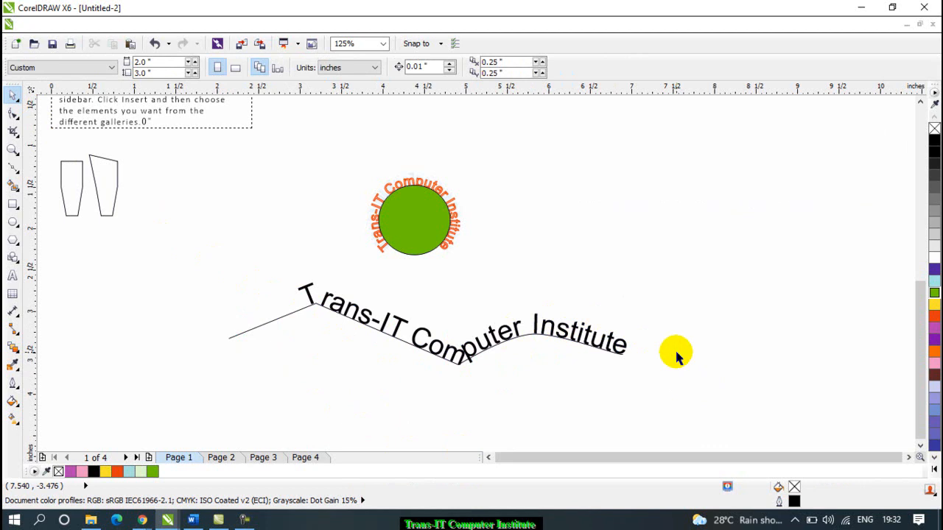
Delete the green circle together with its fitted text, and undo the deletion
left_click(283, 25)
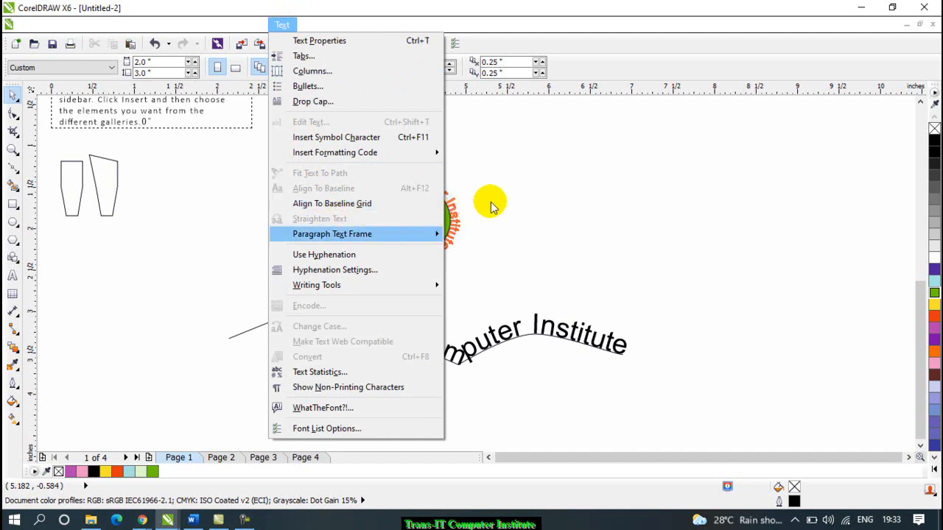
left_click(509, 204)
left_click(393, 223)
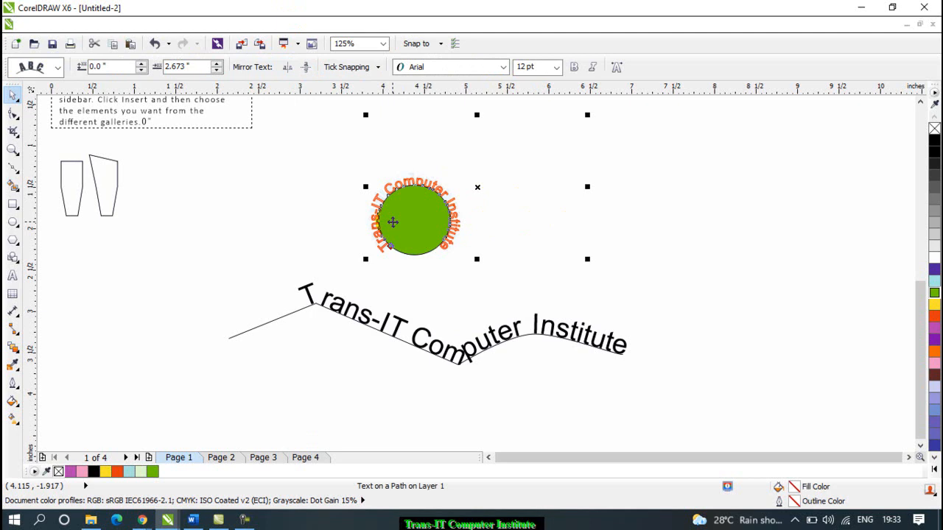
key("Delete")
key("ctrl+z")
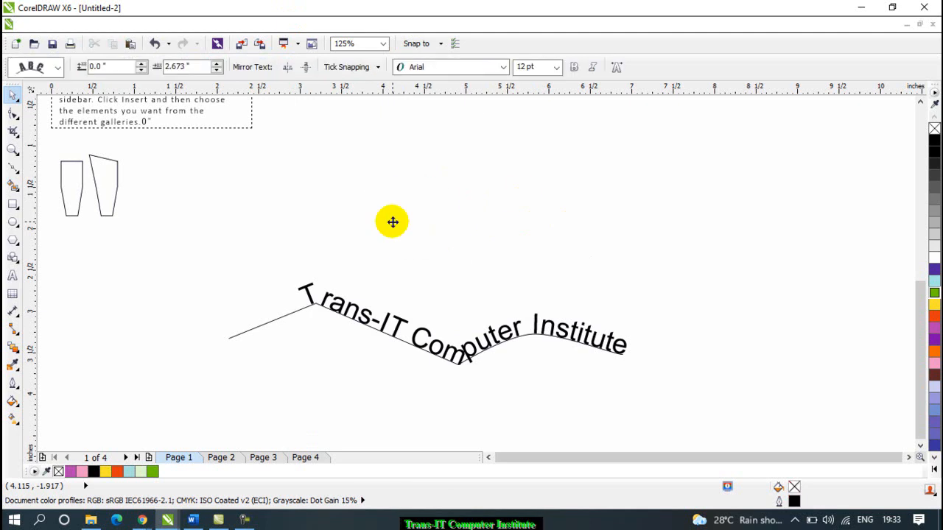
Select the green circle with its fitted text again and delete it
scroll(437, 199, "up", 1)
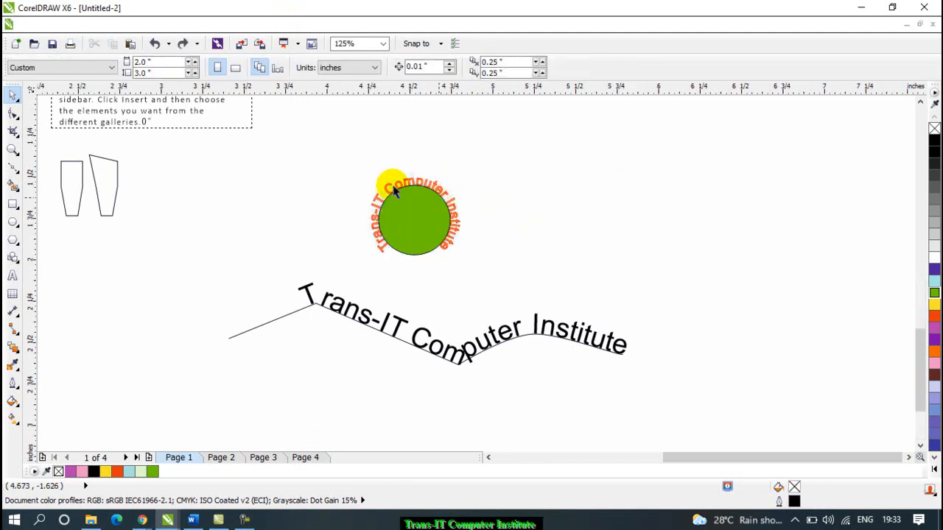
scroll(408, 198, "up", 2)
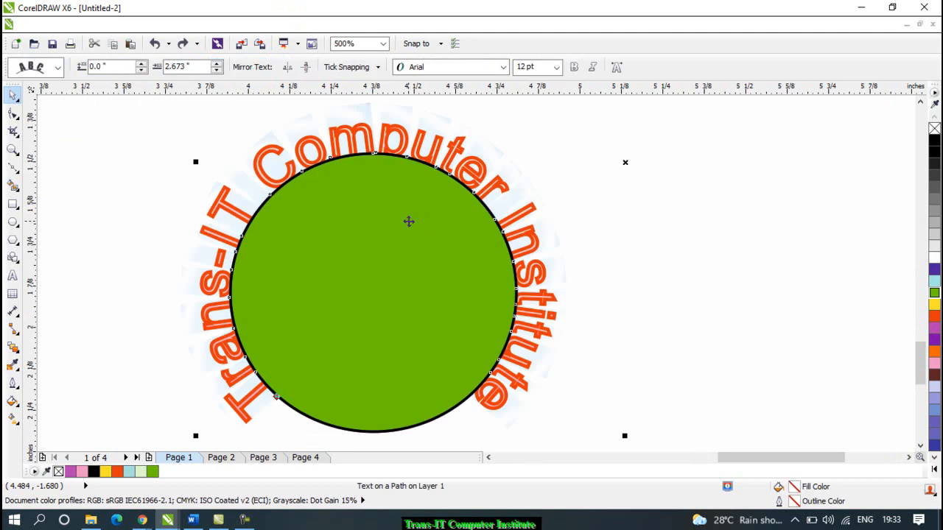
key("Delete")
scroll(409, 218, "down", 3)
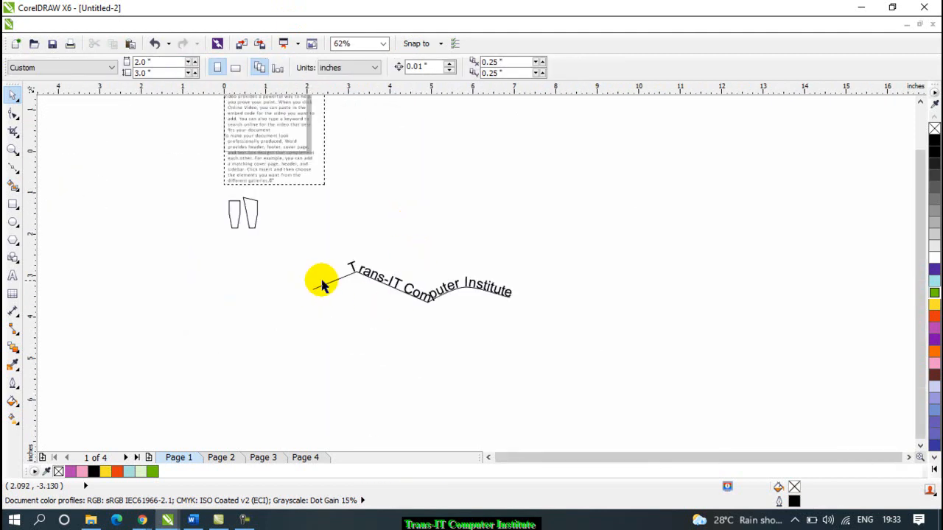
Delete the Bézier path together with its fitted text, and undo that deletion
scroll(311, 286, "up", 1)
left_click(345, 275)
key("Delete")
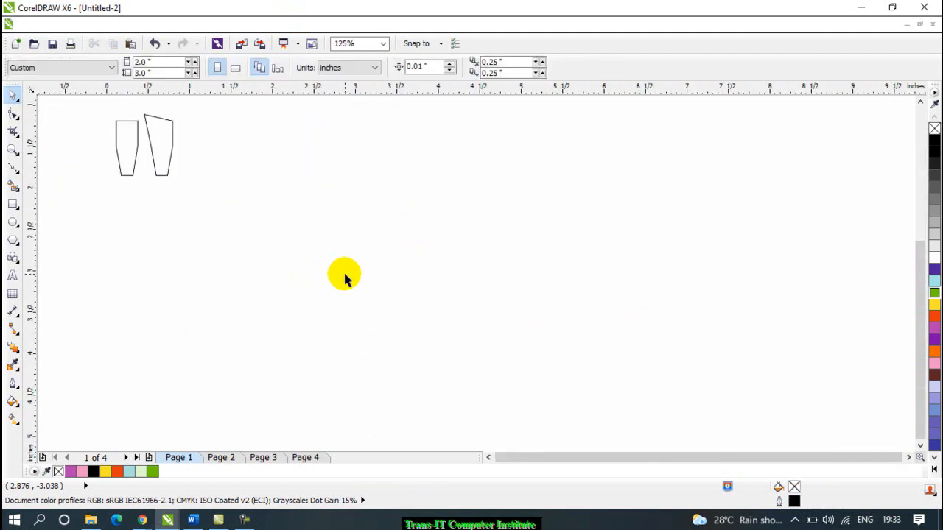
key("ctrl+z")
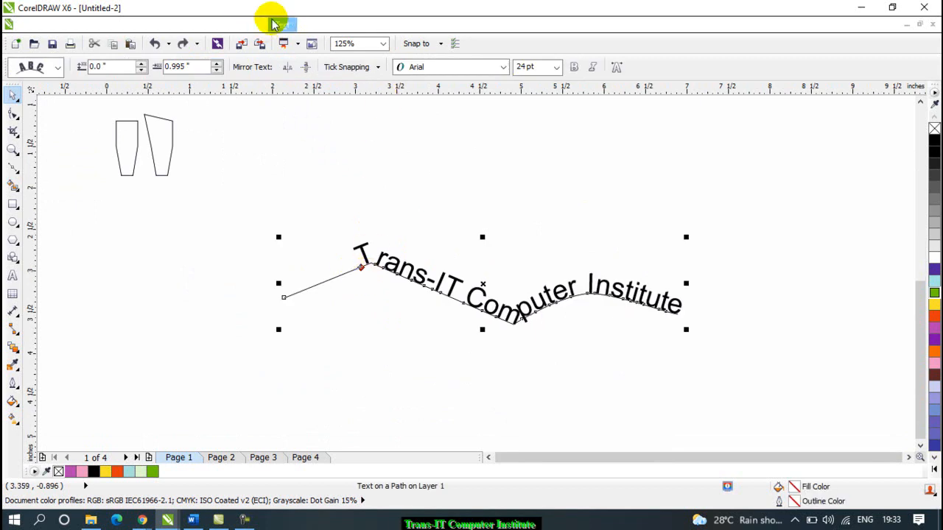
Try to fit the text already on the Bézier path to the path once more, and clear the selection
left_click(285, 26)
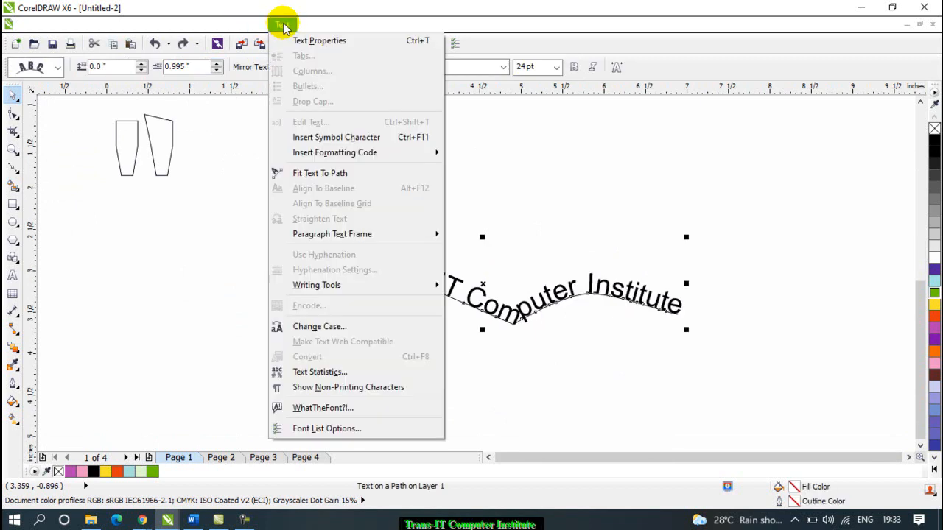
left_click(345, 175)
left_click(447, 305)
left_click(449, 298)
left_click(464, 204)
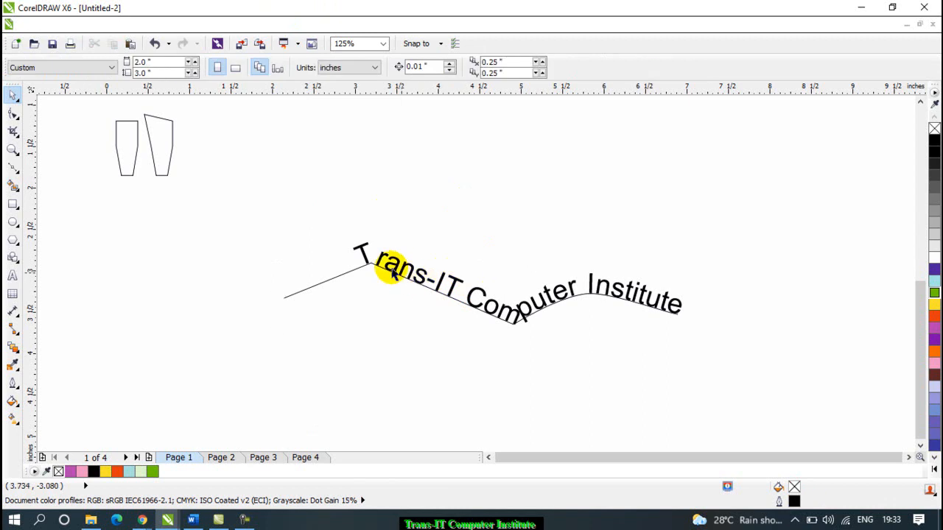
Delete the Bézier path with its text again, and undo both this deletion and that of the green circle
left_click(353, 269)
key("Delete")
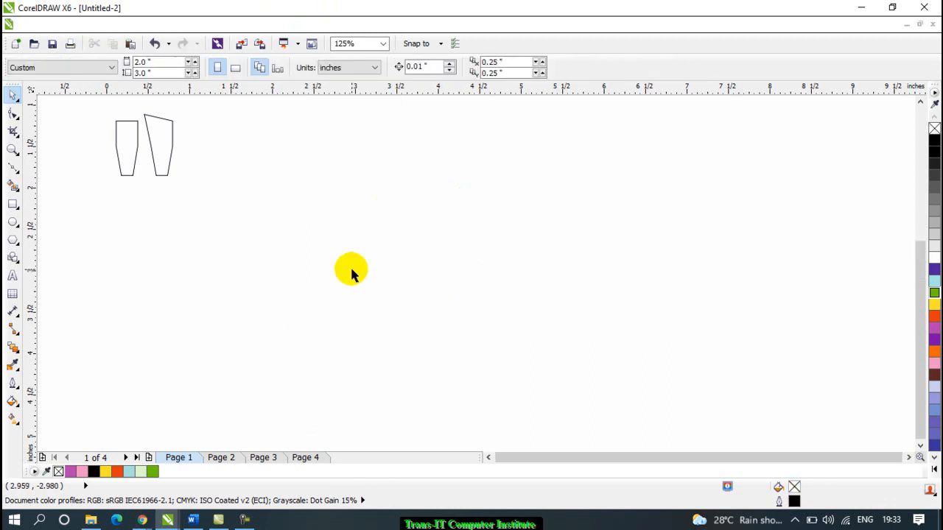
key("ctrl+z")
key("ctrl+z")
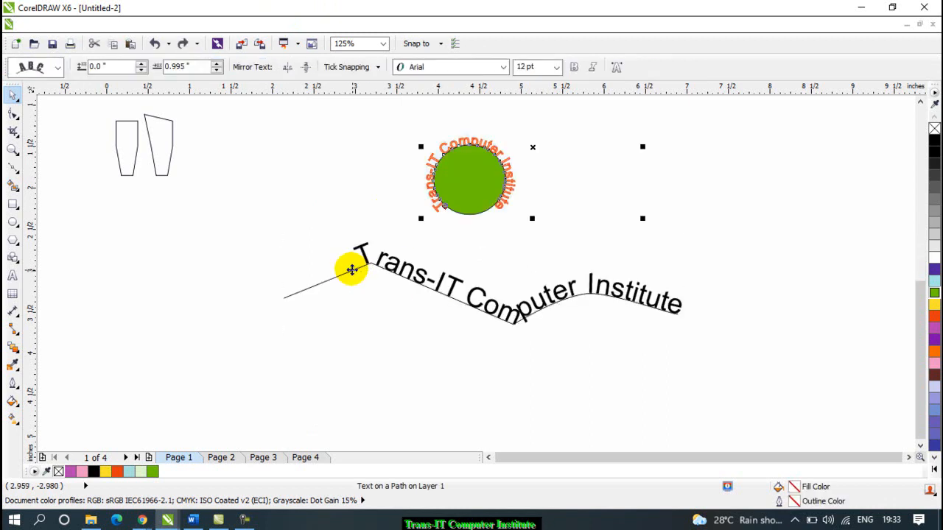
left_click(243, 520)
left_click(745, 383)
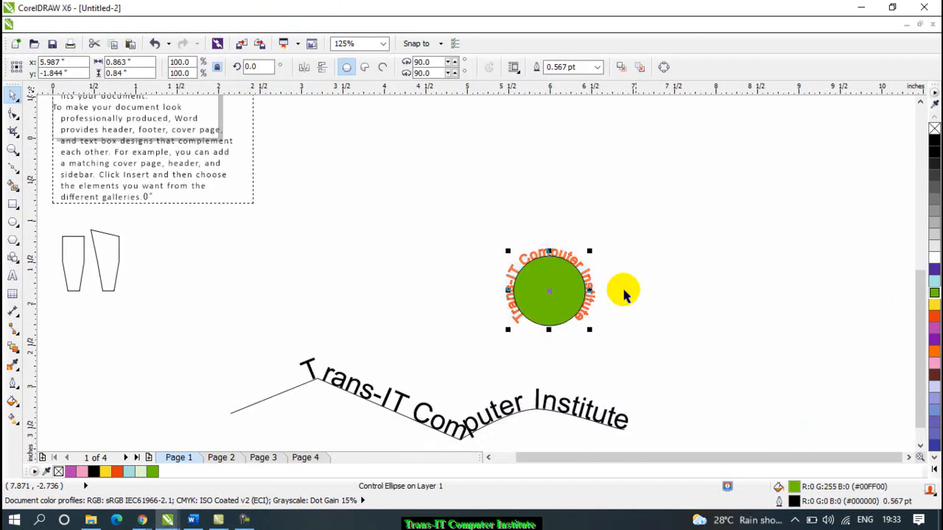
Move the green circle with its fitted text up and to the left, delete it, and undo the deletion
left_click(498, 331)
left_click(529, 295)
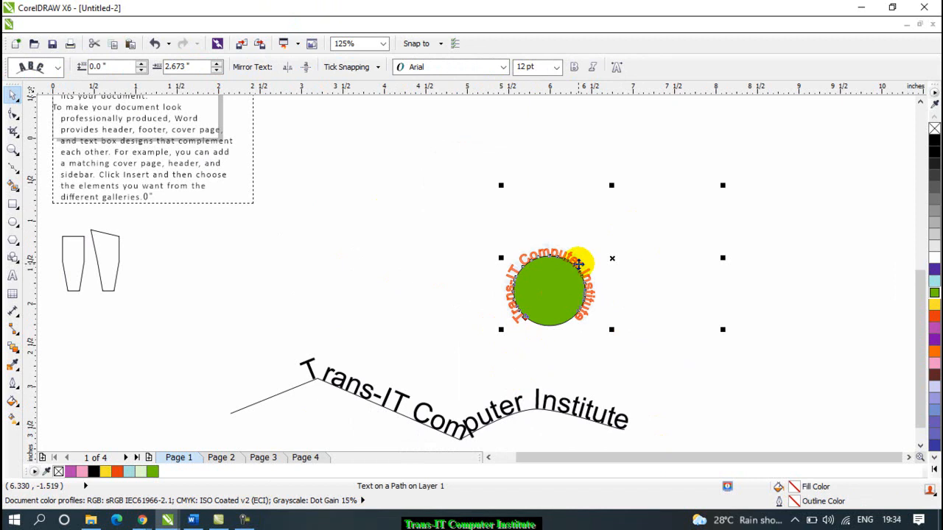
left_click(424, 247)
left_click(558, 309)
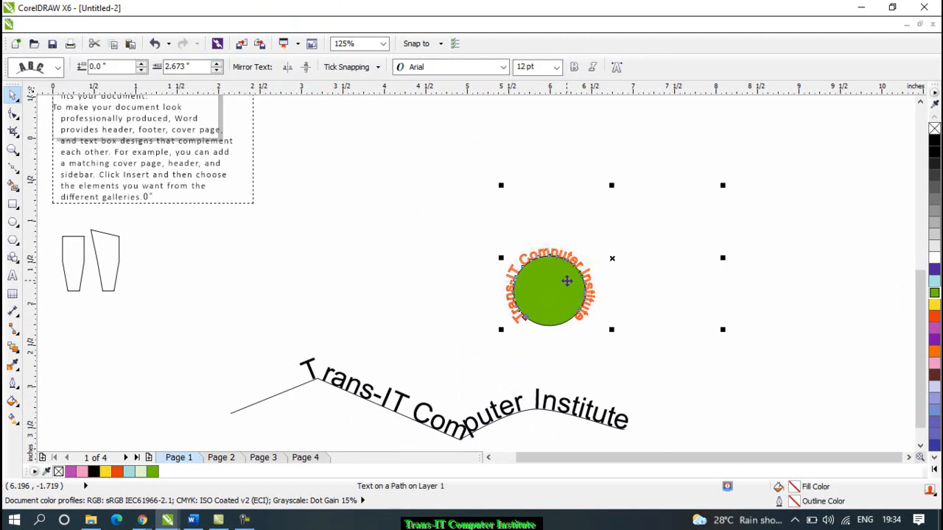
left_click_drag(612, 258, 493, 231)
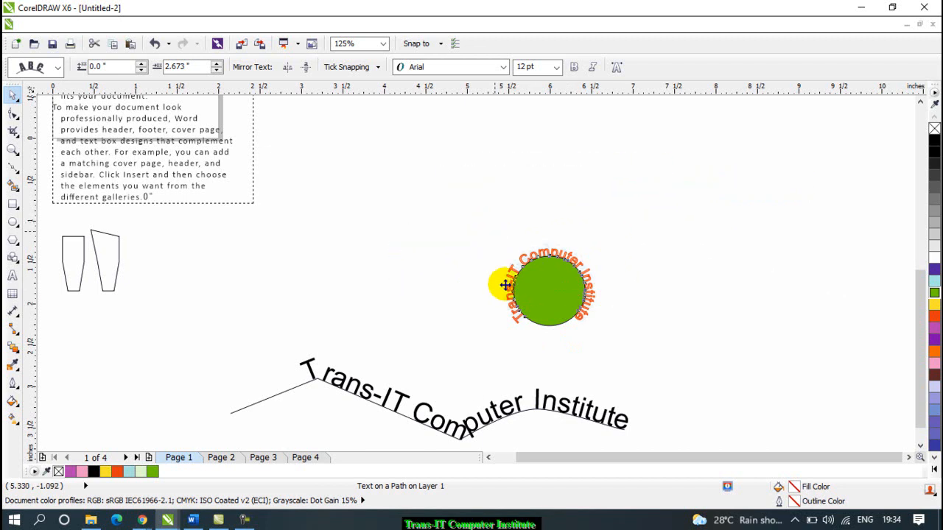
key("Delete")
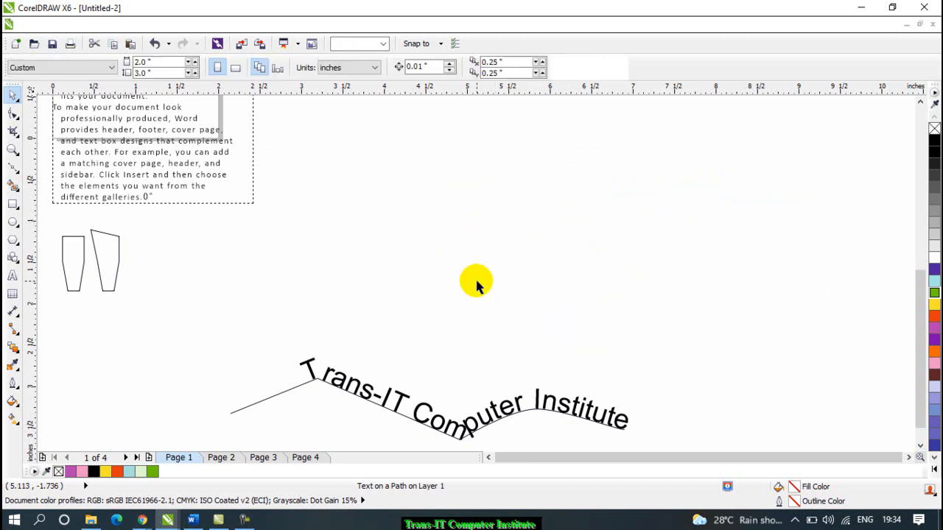
key("ctrl+z")
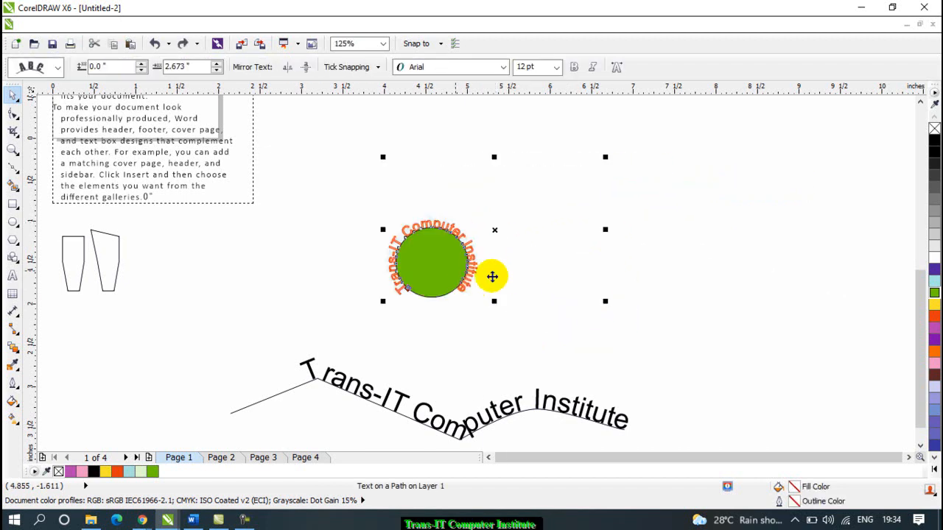
Move the green circle down and to the right, to about x 5.88", y -2.144", and delete only the circle, not its text
left_click(433, 263)
left_click_drag(433, 263, 540, 316)
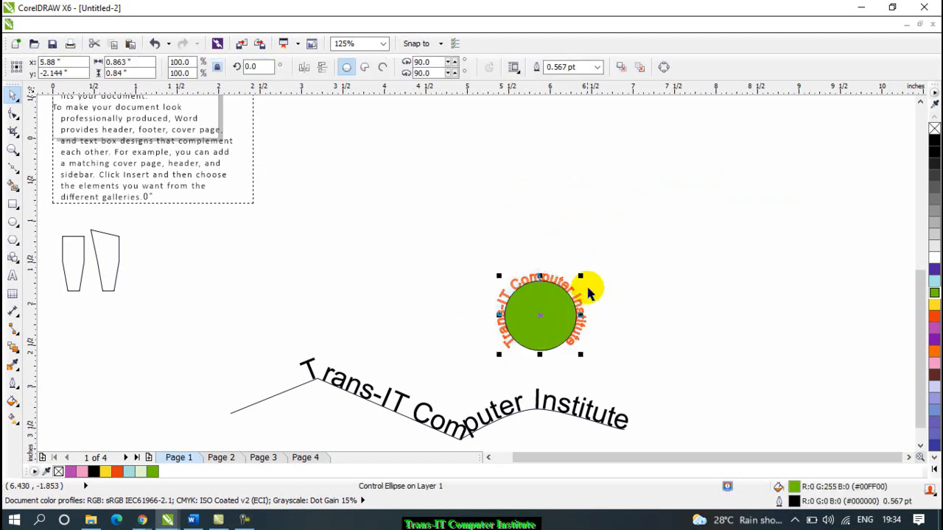
key("Delete")
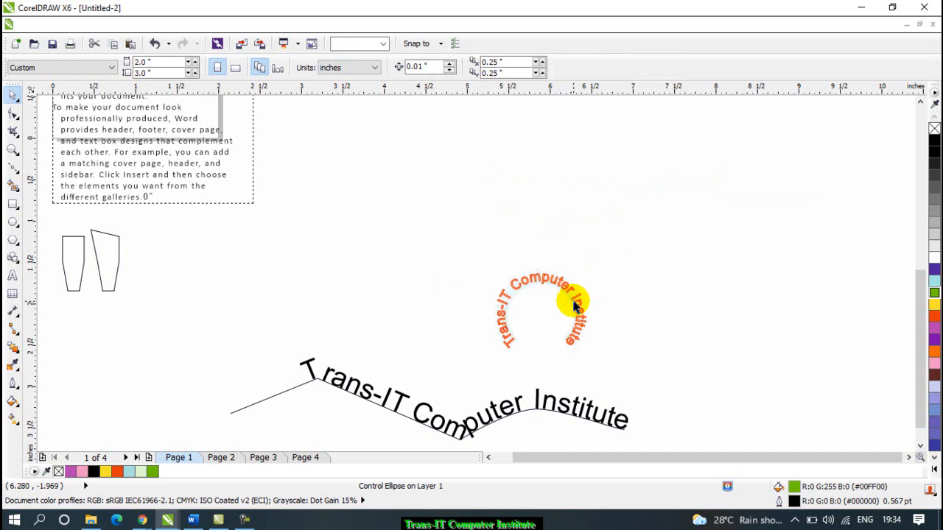
Straighten the curved orange "Trans-IT Computer Institute" text and clear the selection
left_click(540, 277)
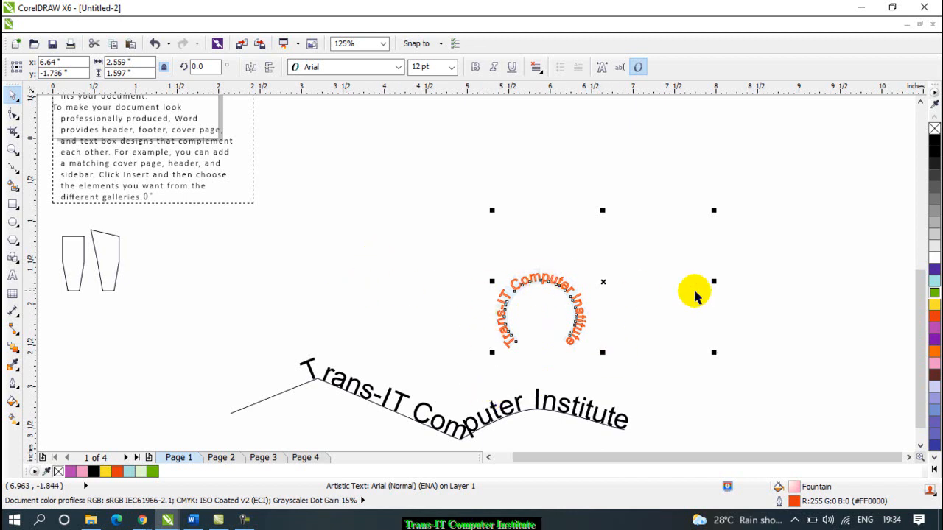
left_click(283, 24)
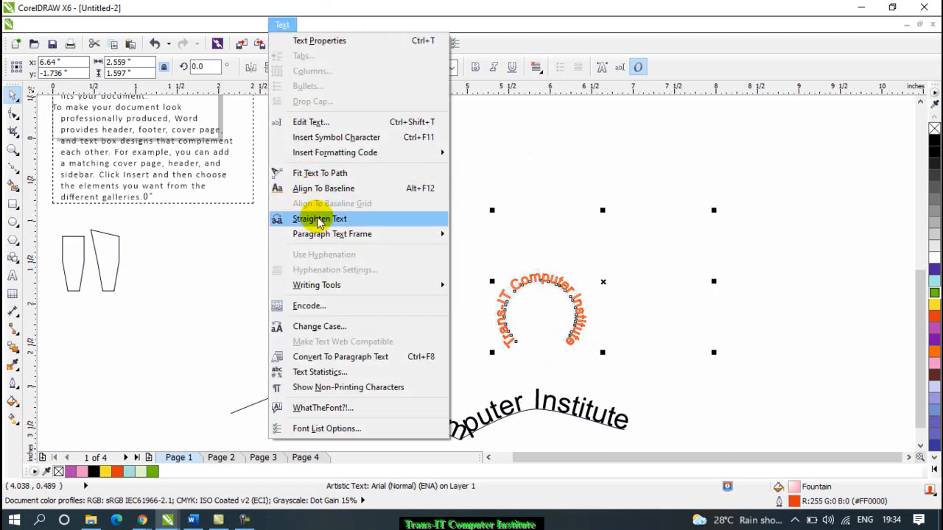
key("ctrl+z")
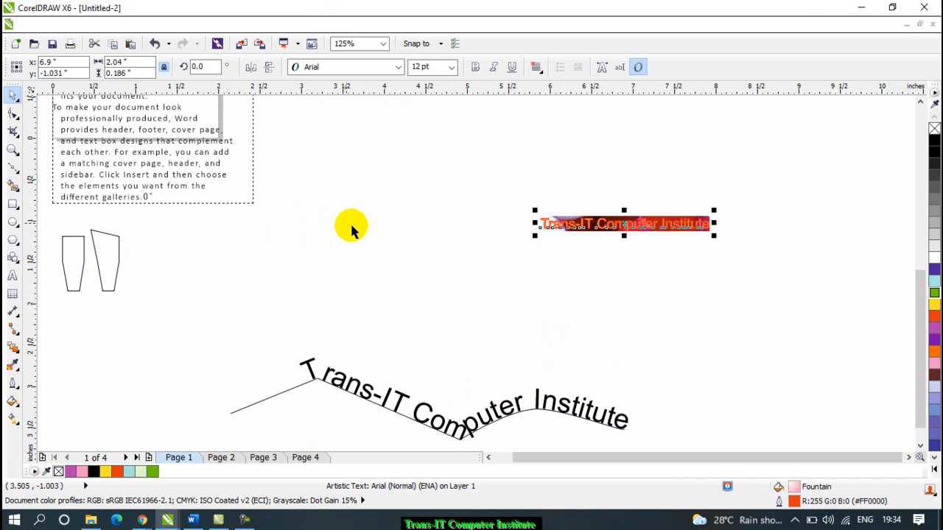
left_click(650, 310)
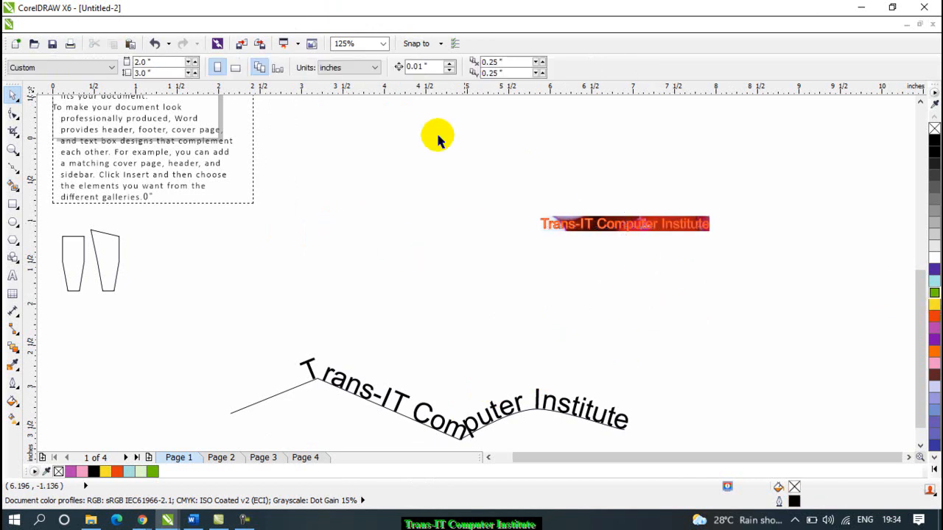
Hide the text frame around the paragraph text by turning off Show Text Frames
left_click(281, 24)
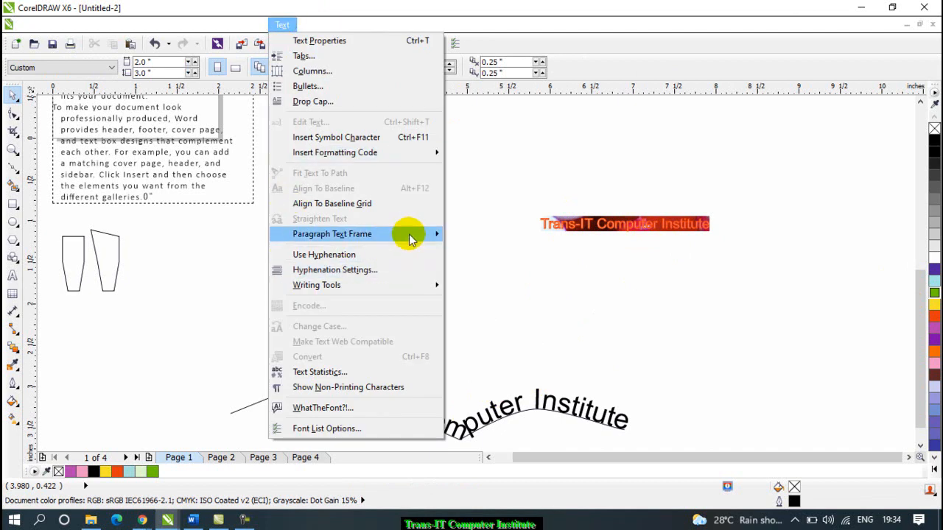
mouse_move(410, 238)
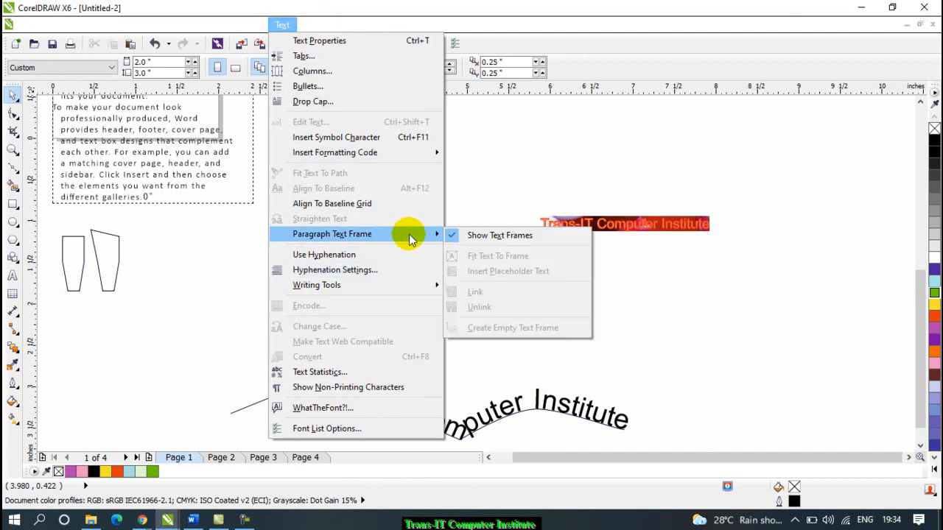
left_click(190, 259)
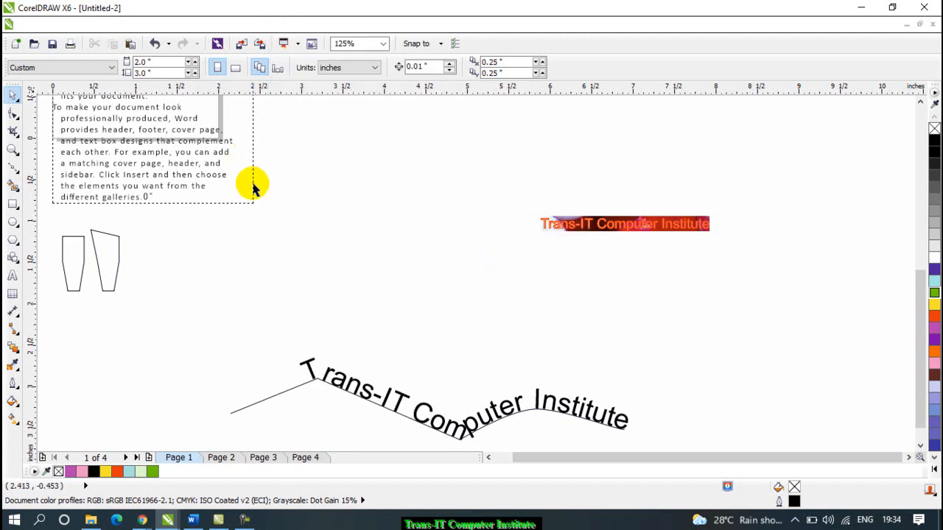
scroll(225, 170, "up", 1)
scroll(356, 234, "down", 1)
scroll(380, 263, "down", 1)
scroll(242, 152, "up", 2)
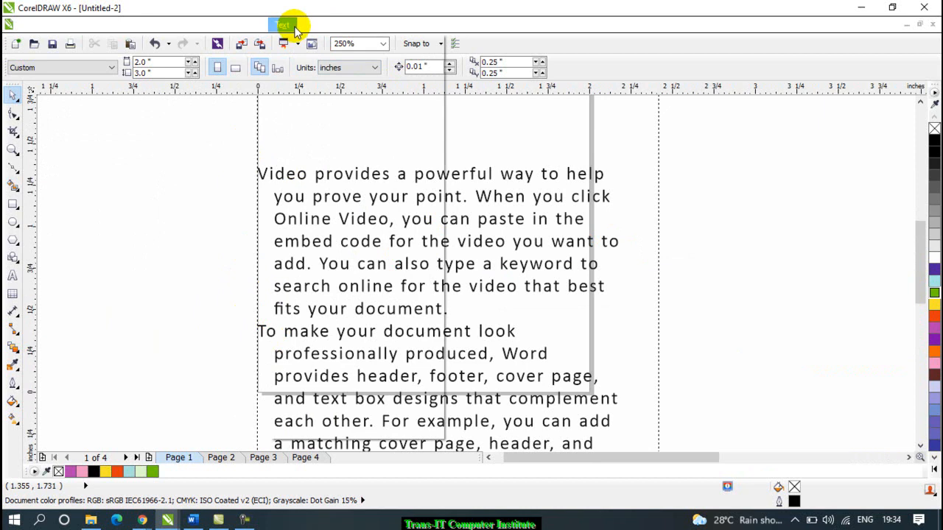
left_click(282, 25)
mouse_move(351, 236)
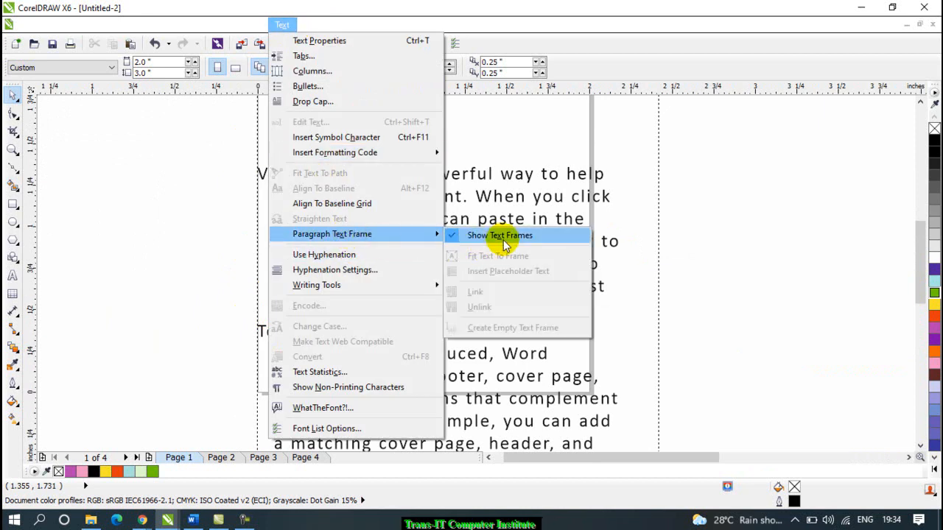
left_click(504, 244)
scroll(583, 240, "down", 1)
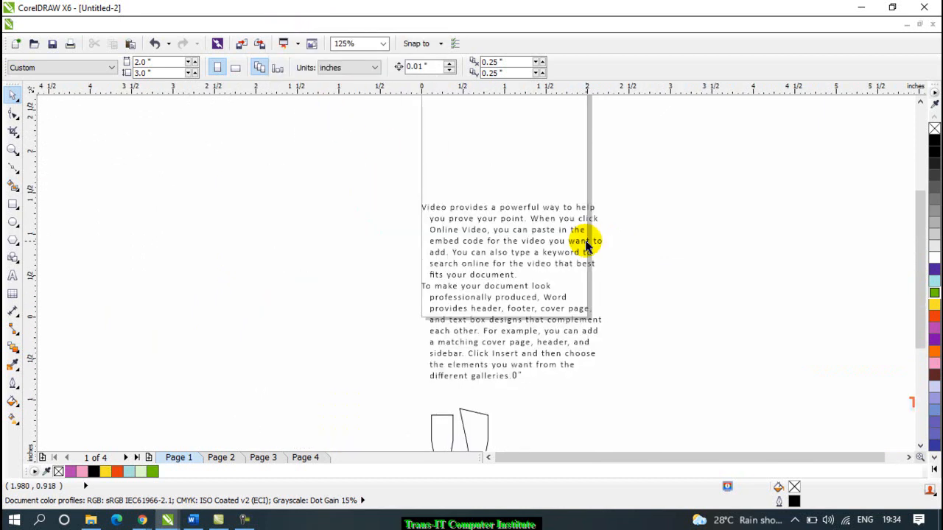
Turn Show Text Frames back on for the paragraph text
left_click(282, 25)
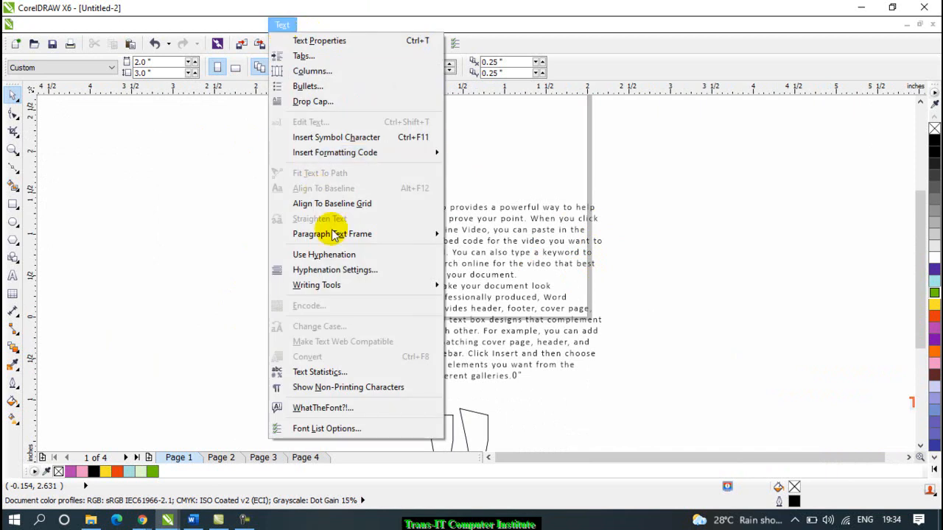
mouse_move(354, 243)
left_click(501, 236)
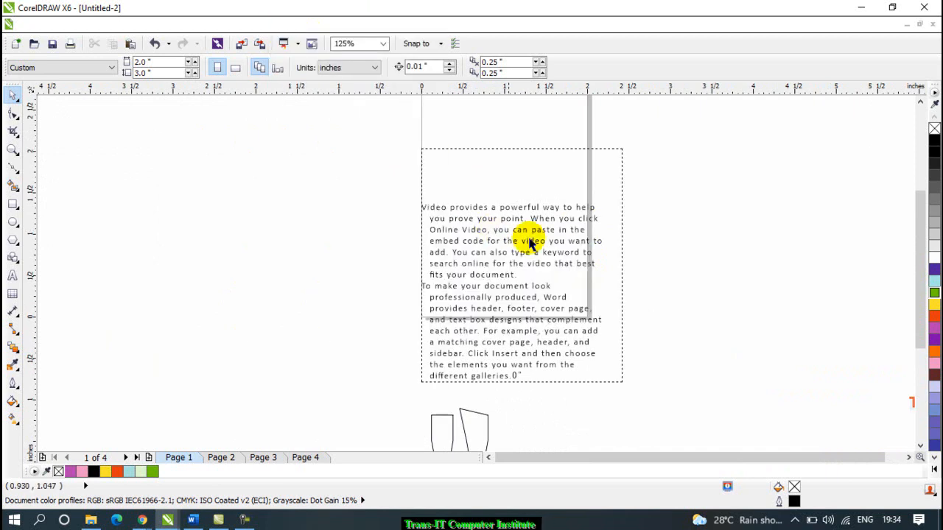
left_click(282, 25)
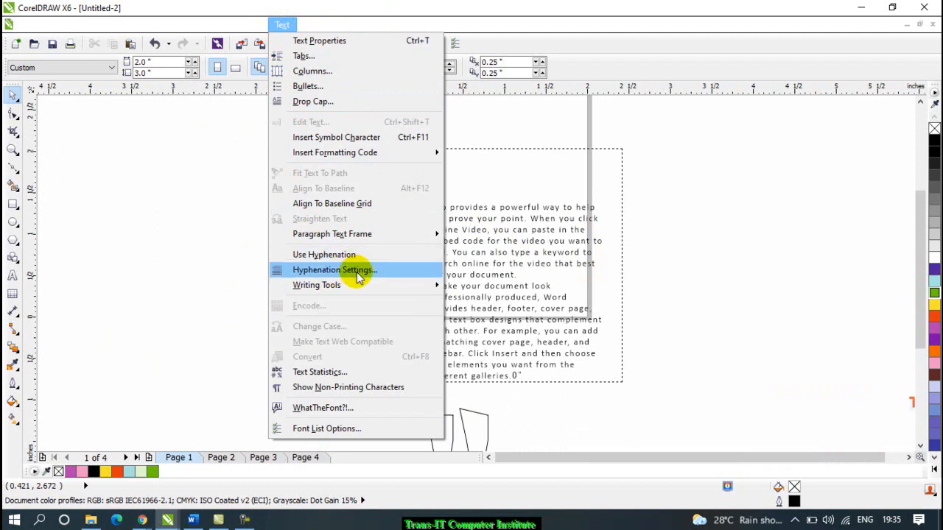
mouse_move(353, 294)
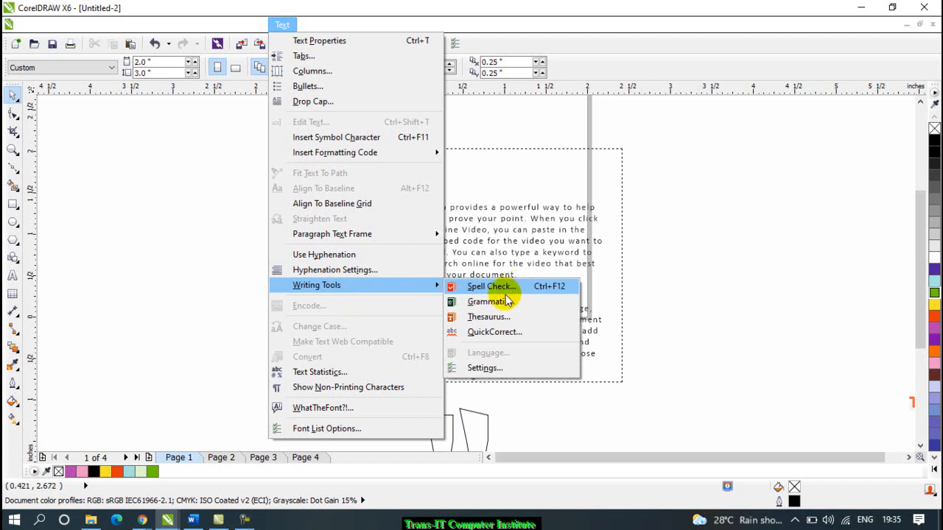
left_click(691, 272)
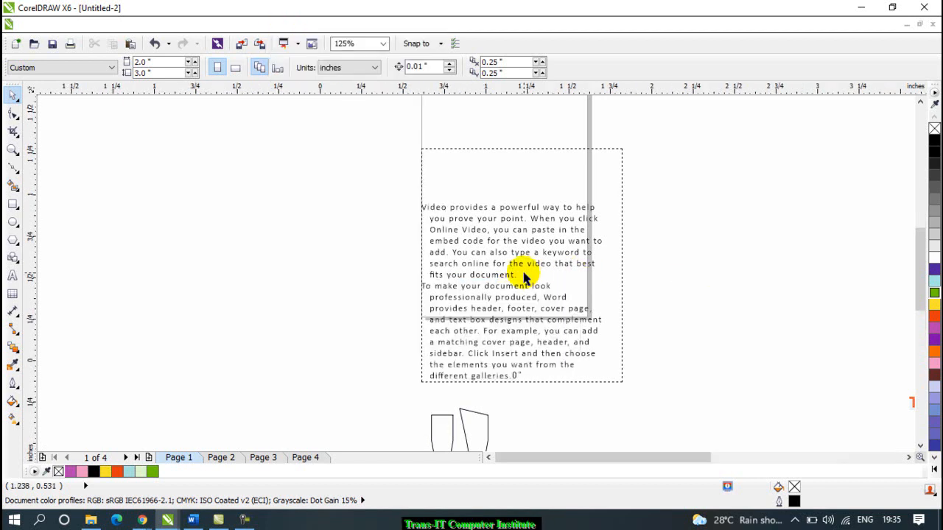
Highlight the word "document." ending the first paragraph, open Grammatik for it, and move the Writing Tools dialog aside
scroll(523, 273, "up", 1)
double_click(468, 278)
left_click_drag(419, 277, 521, 276)
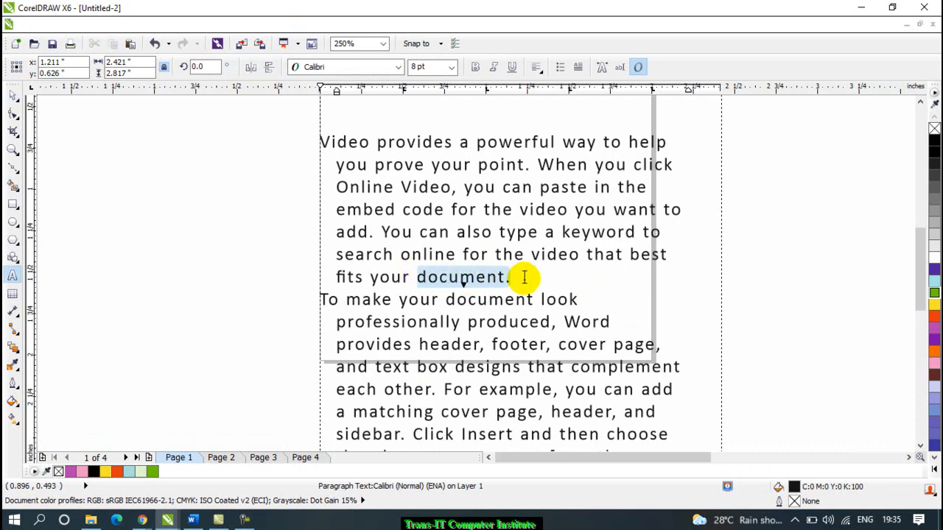
left_click(283, 25)
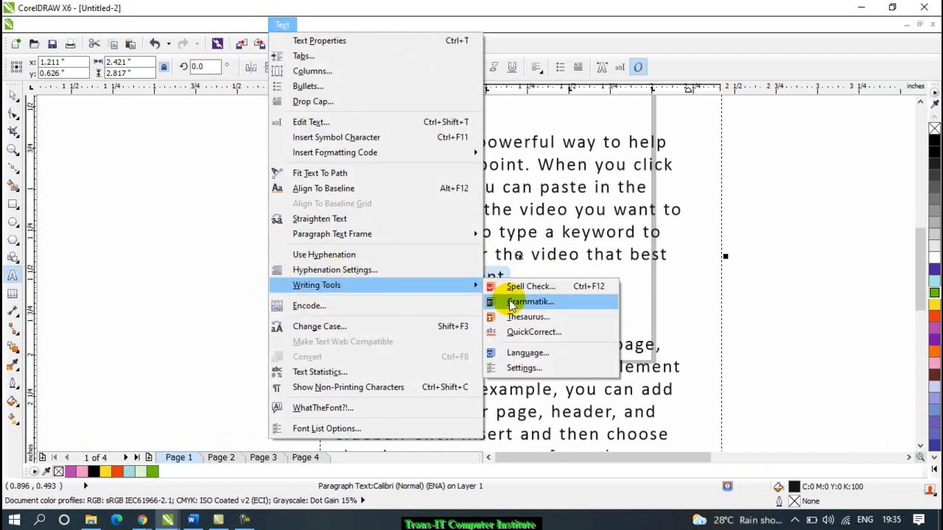
left_click(516, 303)
left_click_drag(545, 359, 765, 161)
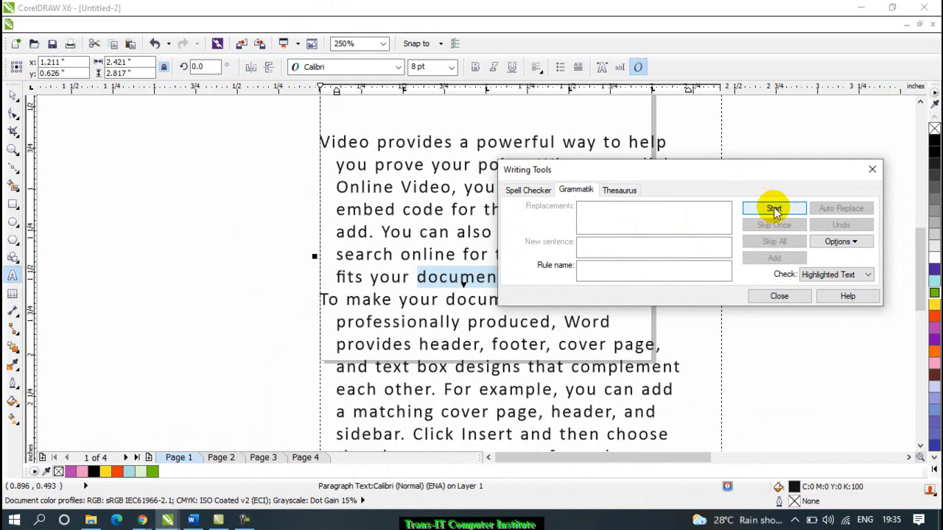
Highlight the "ssionally" part of "professionally" in the second paragraph and start the Grammatik check on it
left_click(429, 300)
left_click_drag(387, 312, 460, 321)
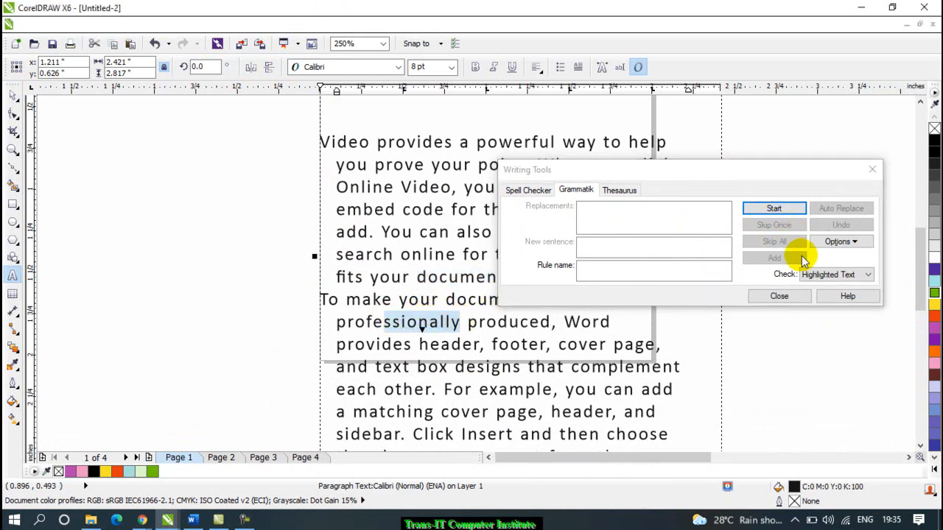
left_click(773, 209)
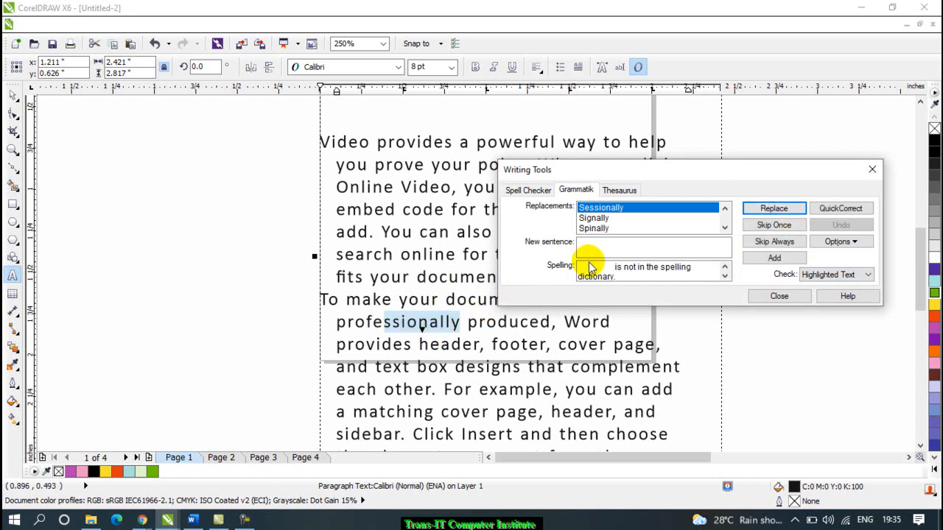
Try the suggested replacements Signally, Spinally and Sessionally, add the flagged word to the dictionary instead, and close Grammatik
left_click(591, 219)
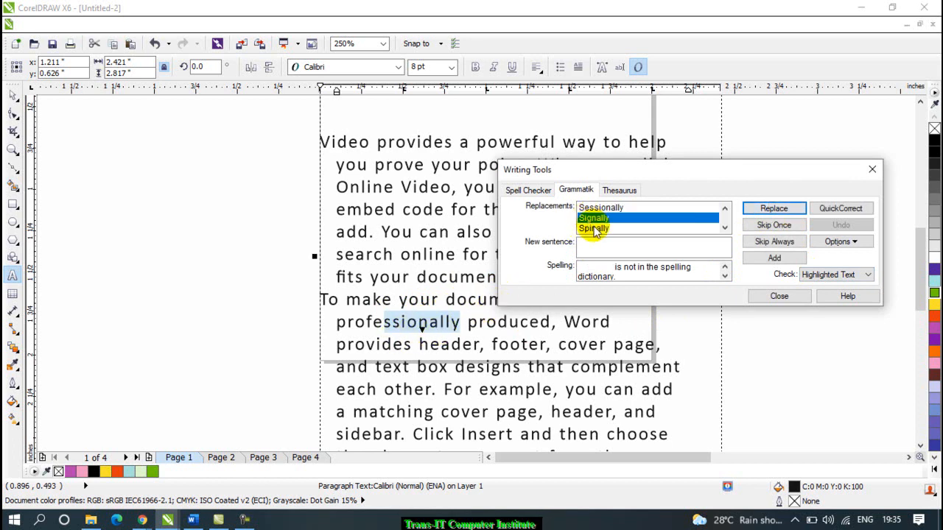
left_click(594, 228)
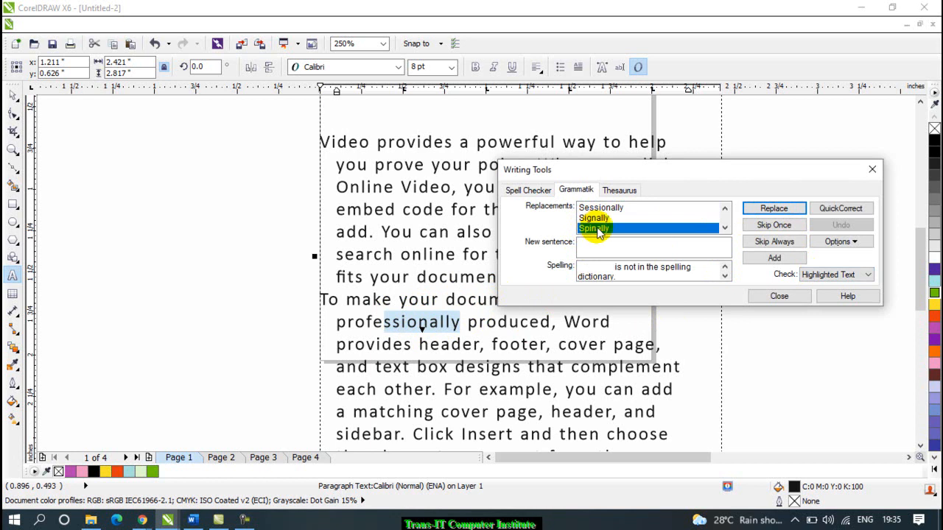
left_click(603, 208)
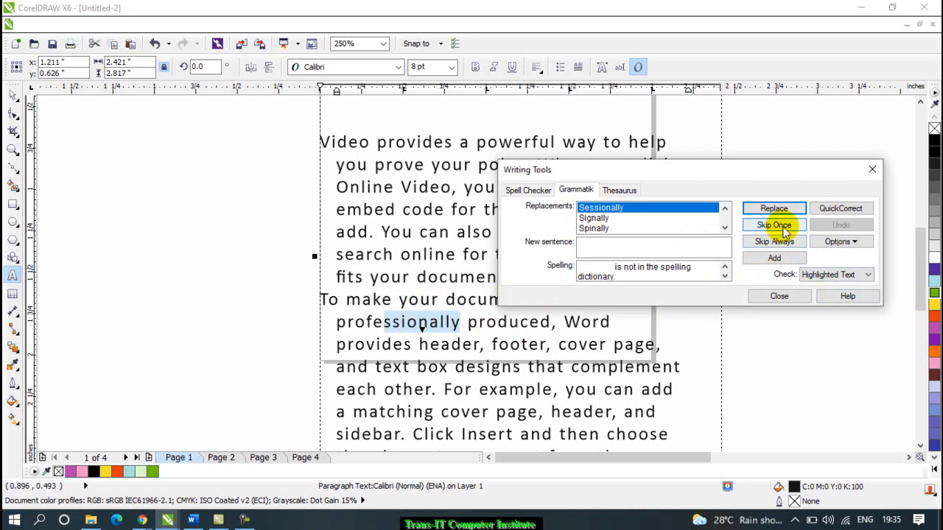
left_click(774, 258)
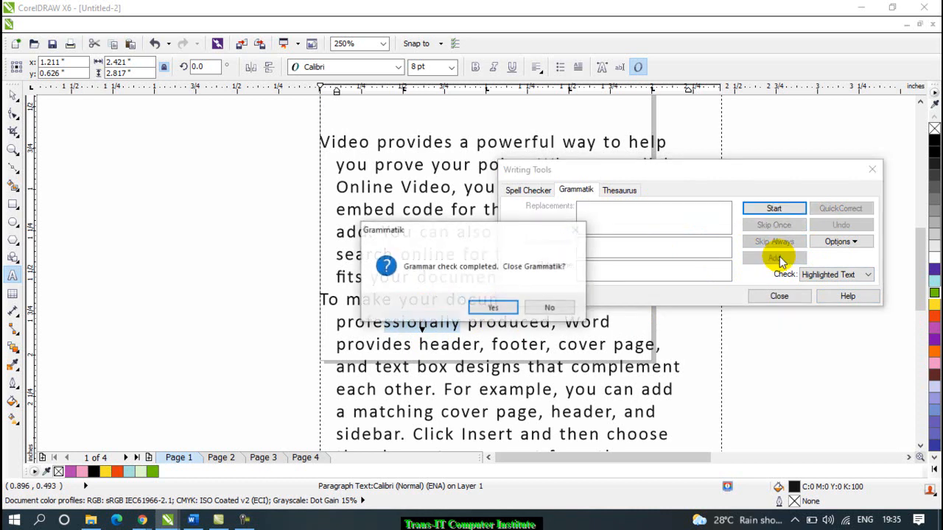
left_click(493, 308)
Run Grammatik on the highlighted text from "fessionally" to "header" in the second paragraph and move the dialog clear of the text
left_click_drag(366, 322, 472, 335)
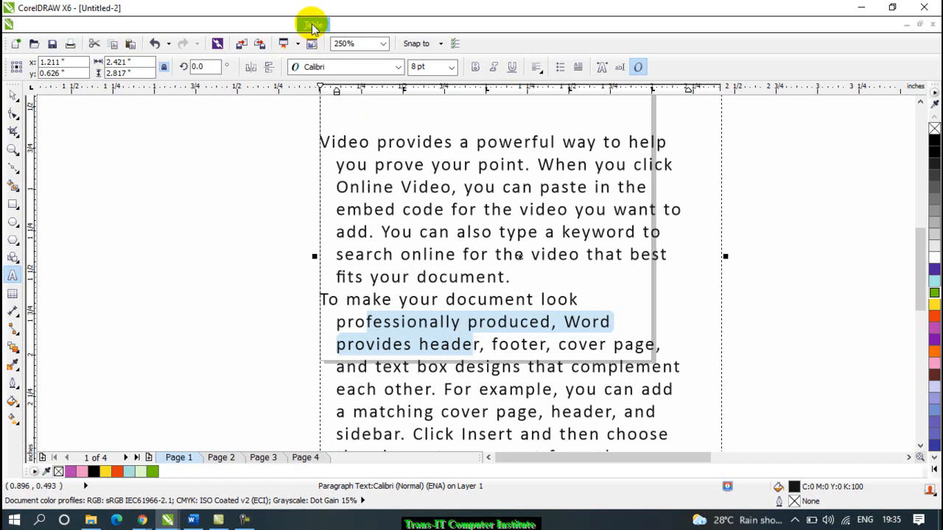
left_click(282, 25)
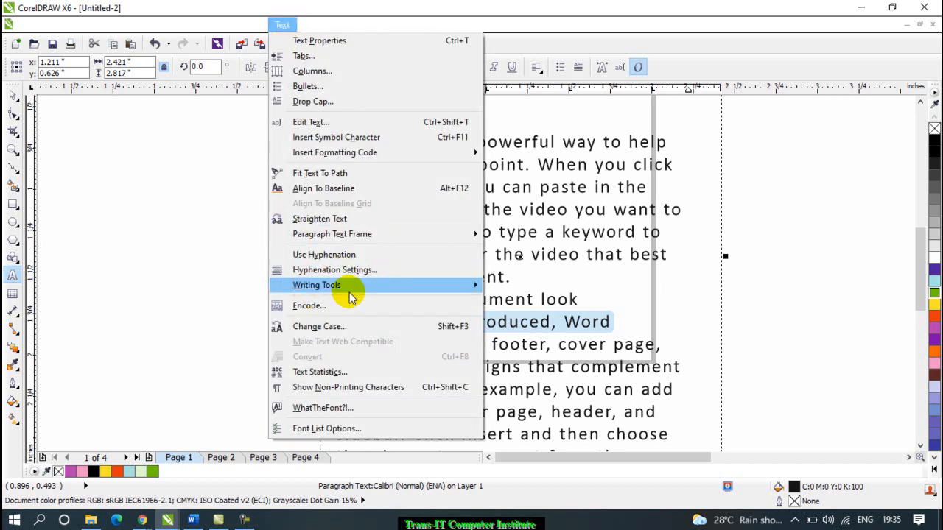
mouse_move(427, 289)
left_click(523, 301)
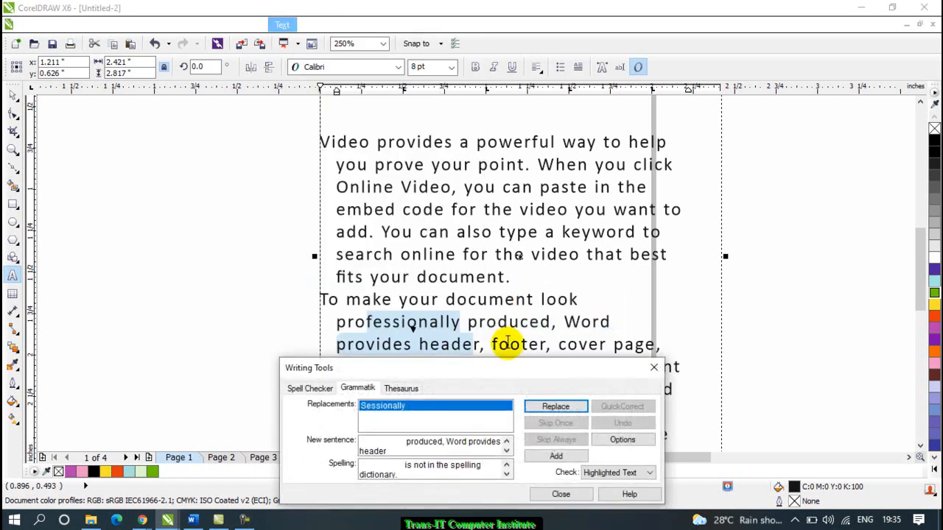
left_click_drag(620, 354, 772, 114)
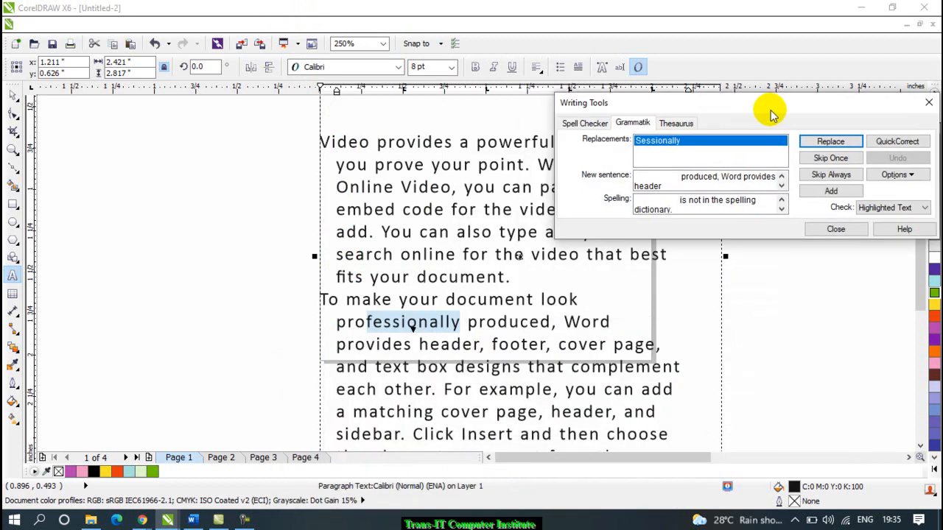
Replace the flagged fragment with Sessionally in Grammatik and look through the Thesaurus meanings for "header"
left_click(831, 142)
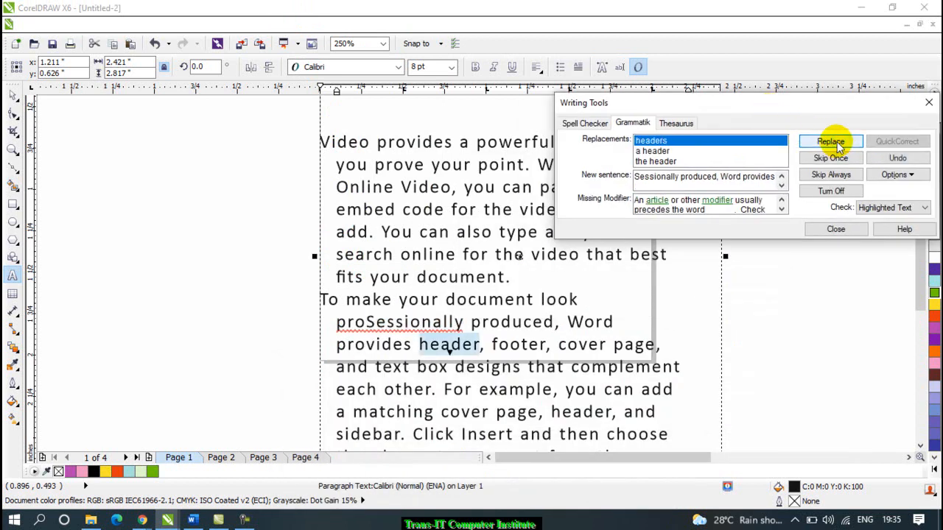
left_click(674, 124)
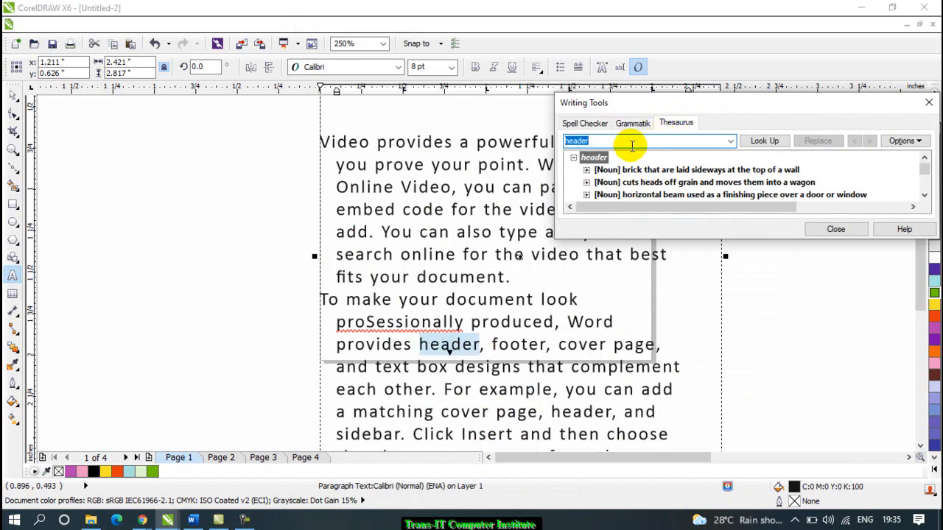
left_click_drag(658, 103, 511, 31)
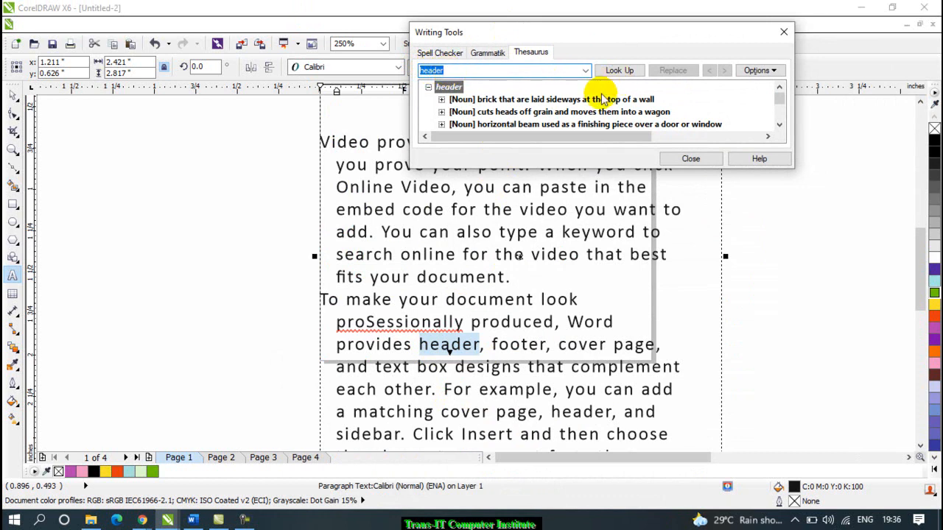
left_click_drag(493, 344, 544, 344)
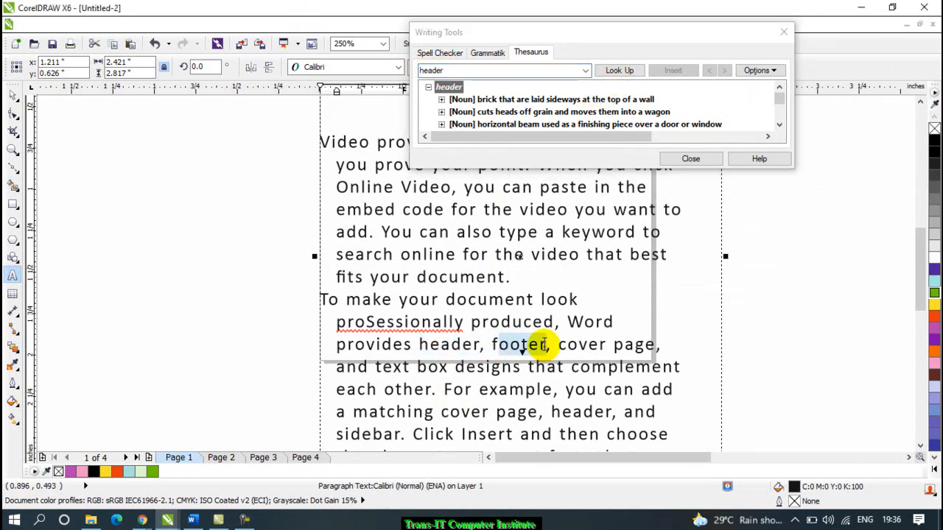
mouse_move(778, 98)
left_mouse_down()
mouse_move(783, 122)
mouse_move(779, 99)
left_mouse_up()
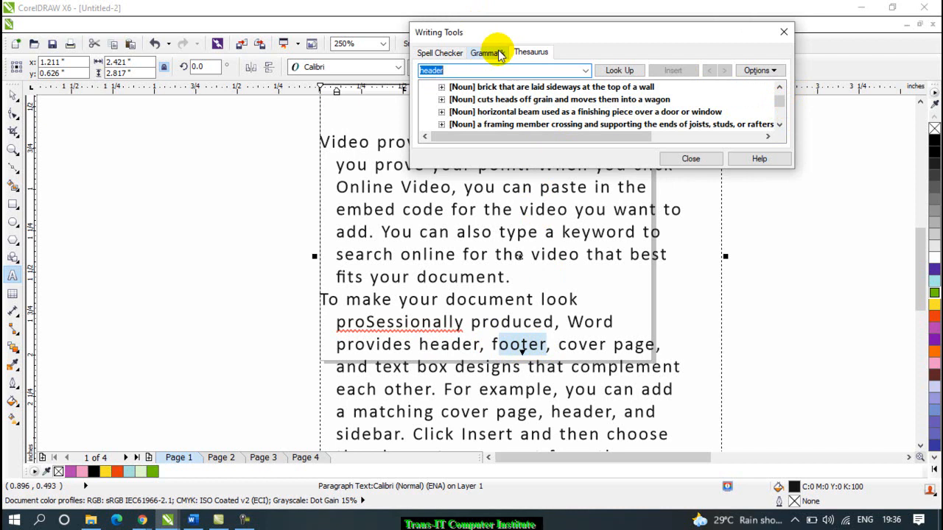
Highlight "proSessionally" in the second paragraph and view the Spell Checker's Add Word dialog without adding a word
left_click_drag(337, 322, 464, 325)
left_click(442, 57)
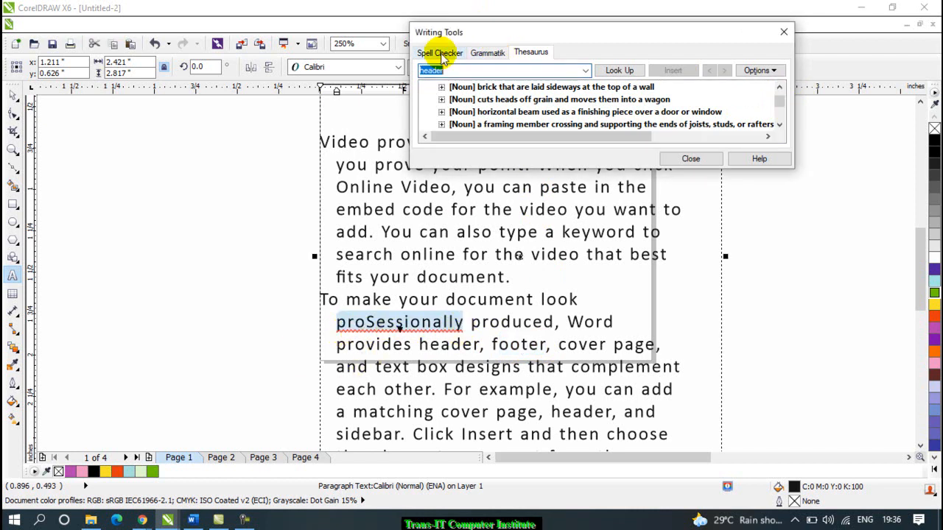
left_click(451, 55)
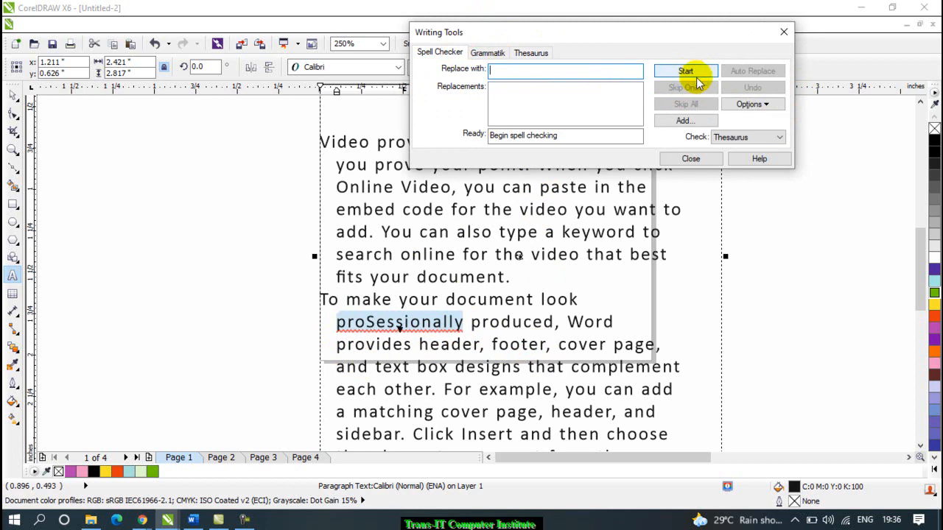
left_click(685, 120)
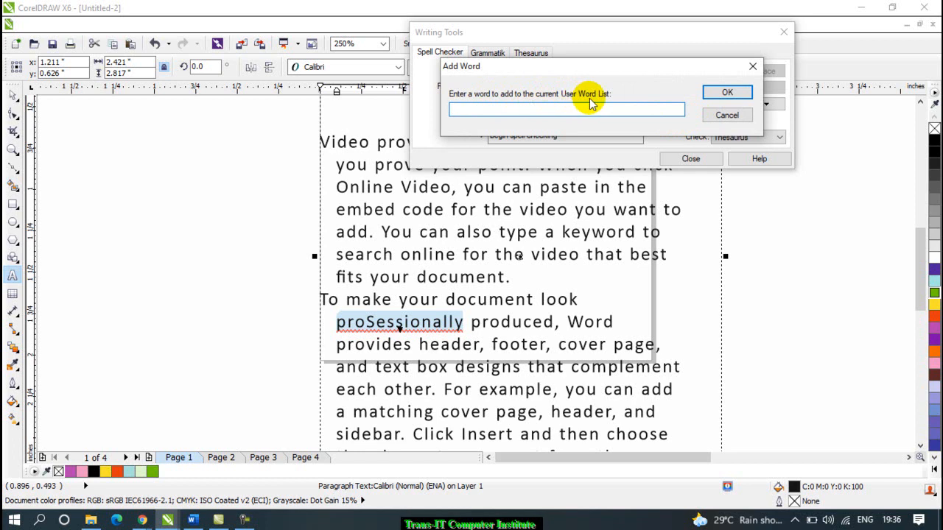
left_click(752, 66)
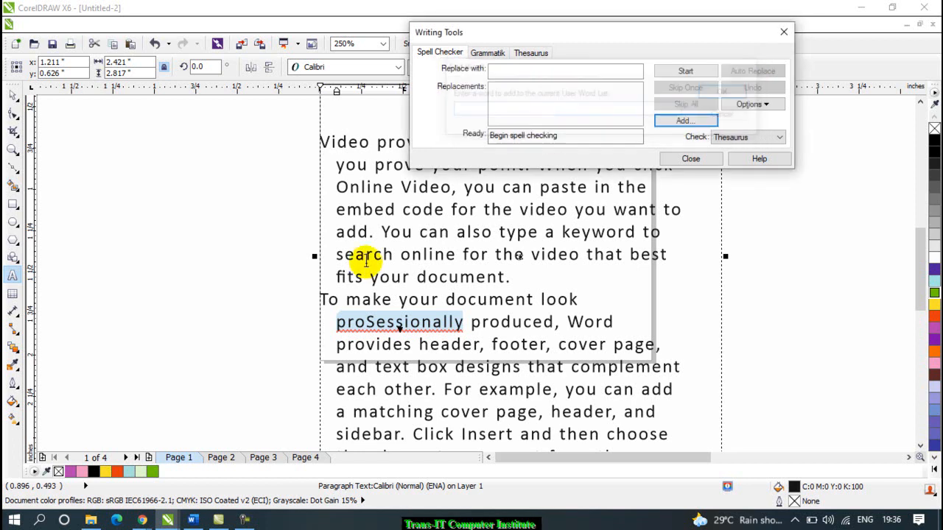
Change the capital S inside "proSessionally" to a lowercase s
left_click(377, 328)
key("BackSpace")
type("s")
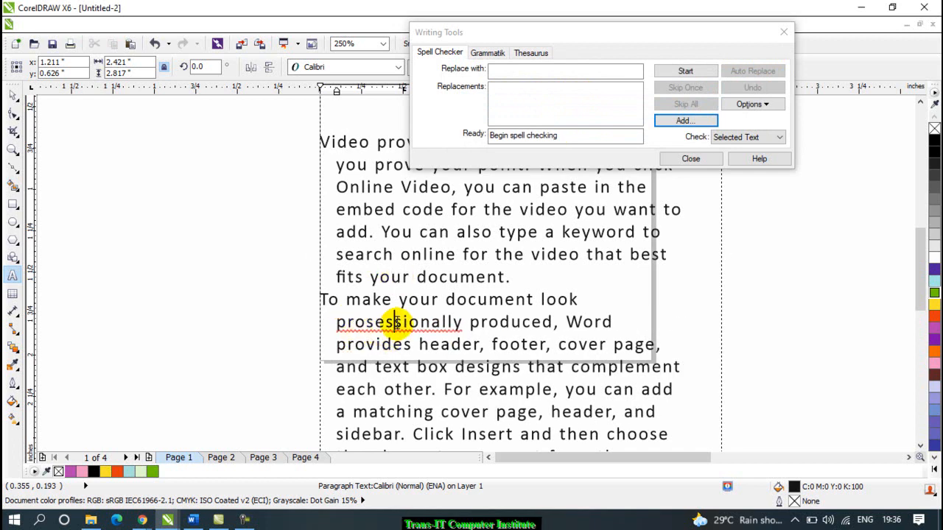
Try the suggested spelling "processional" for the misspelled word in the second paragraph and undo the replacement
right_click(398, 329)
left_click(424, 354)
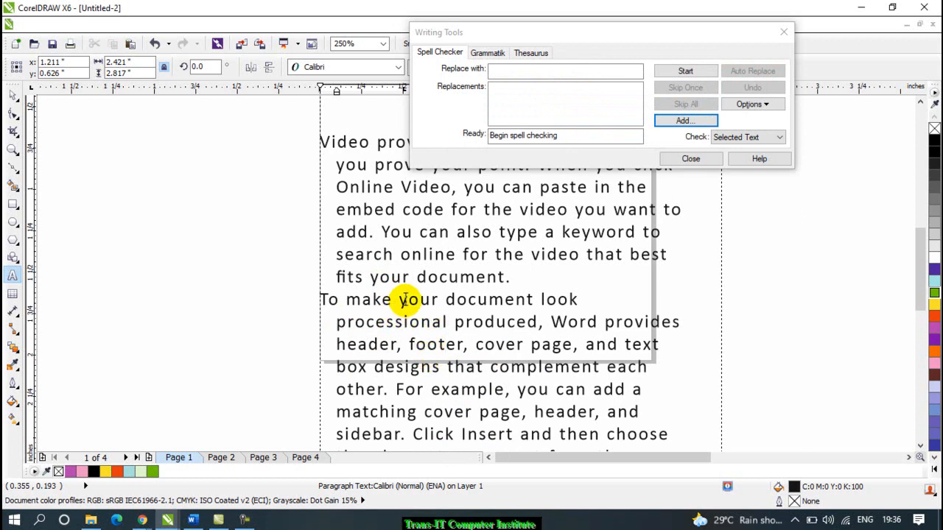
key("ctrl+z")
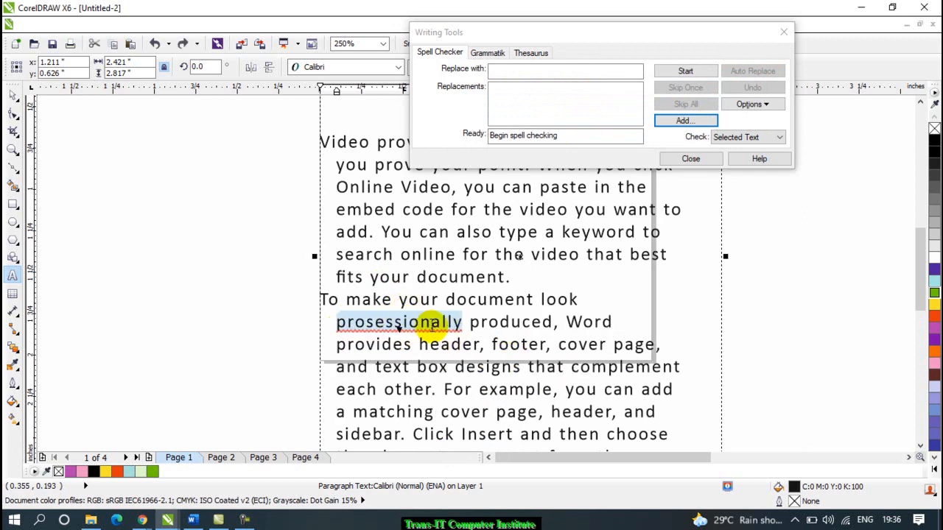
Correct "prosessionally" with the suggested spelling "processional" and close the Writing Tools dialog
right_click(428, 327)
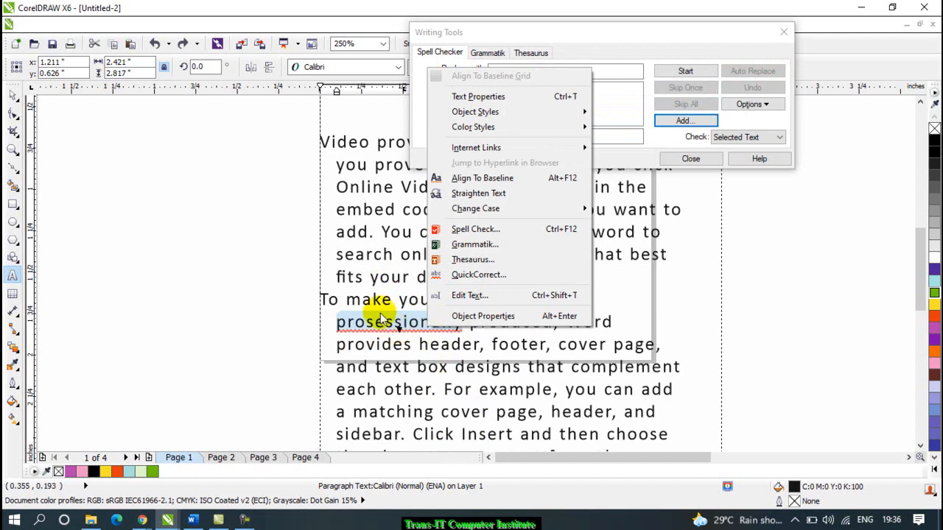
right_click(392, 328)
right_click(391, 328)
left_click(380, 329)
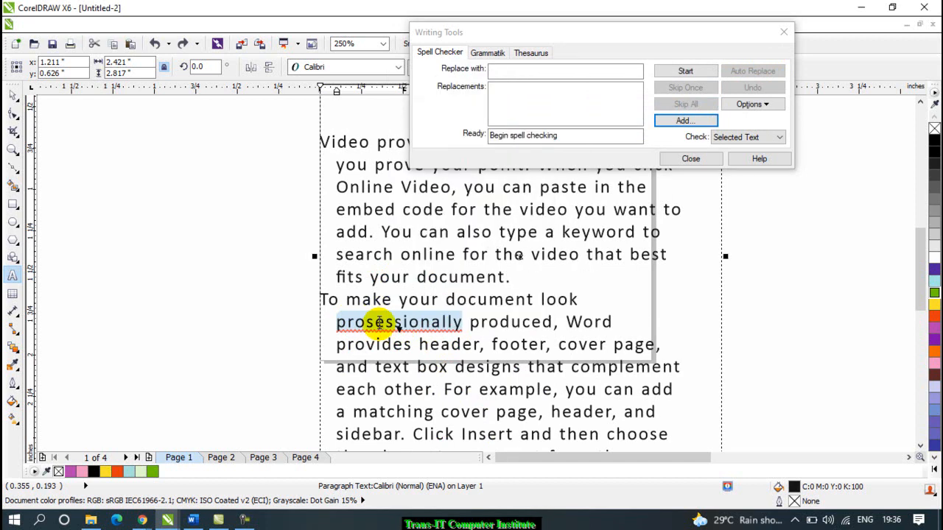
left_click(421, 326)
right_click(387, 327)
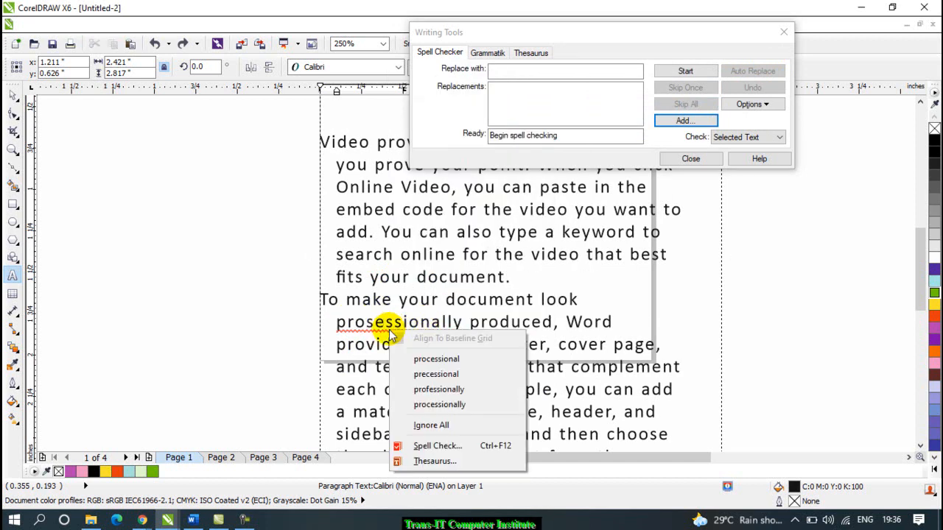
left_click(450, 361)
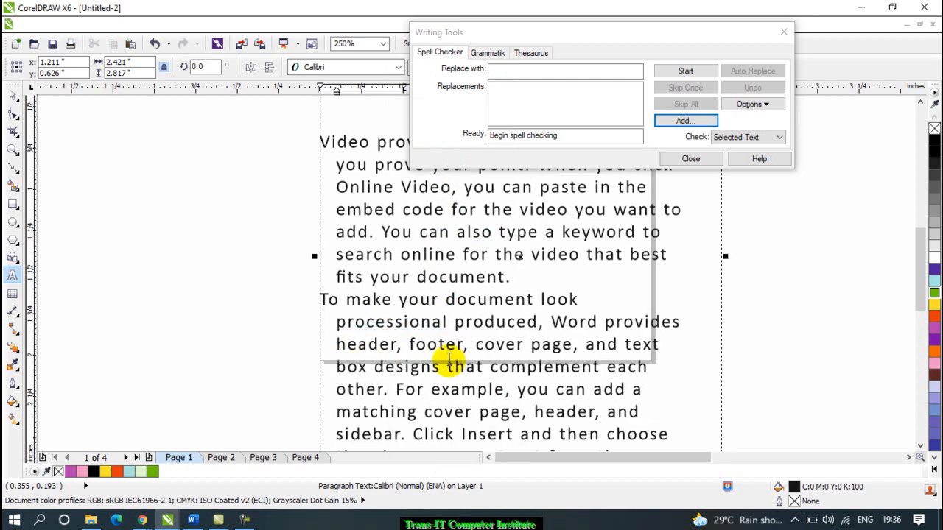
scroll(432, 248, "down", 2)
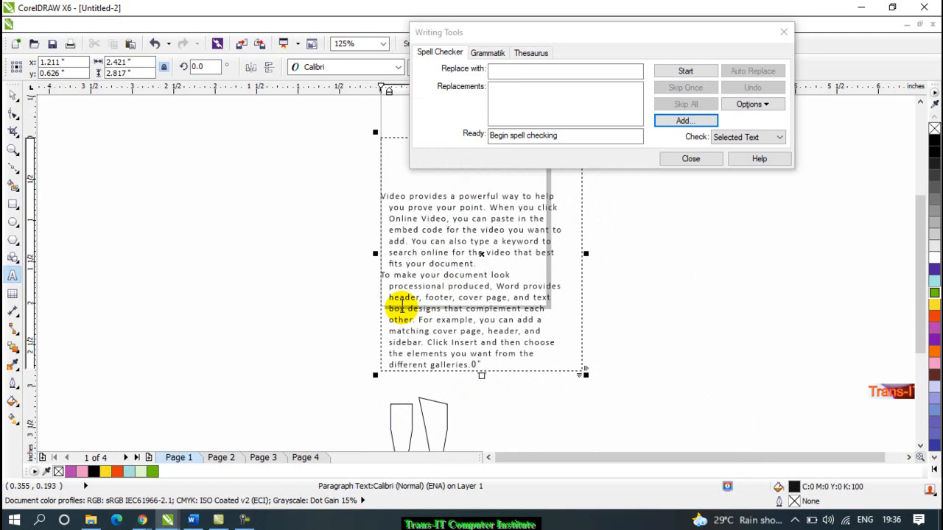
left_click(783, 32)
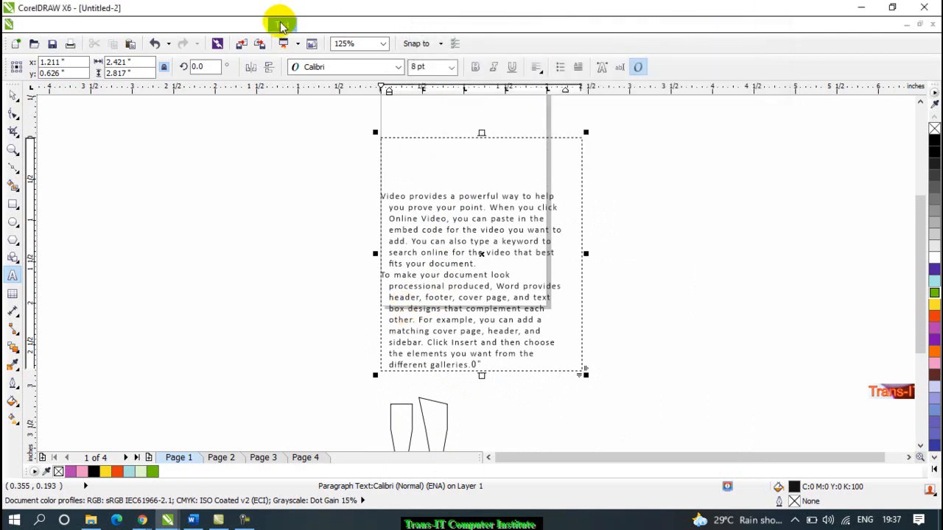
left_click(282, 24)
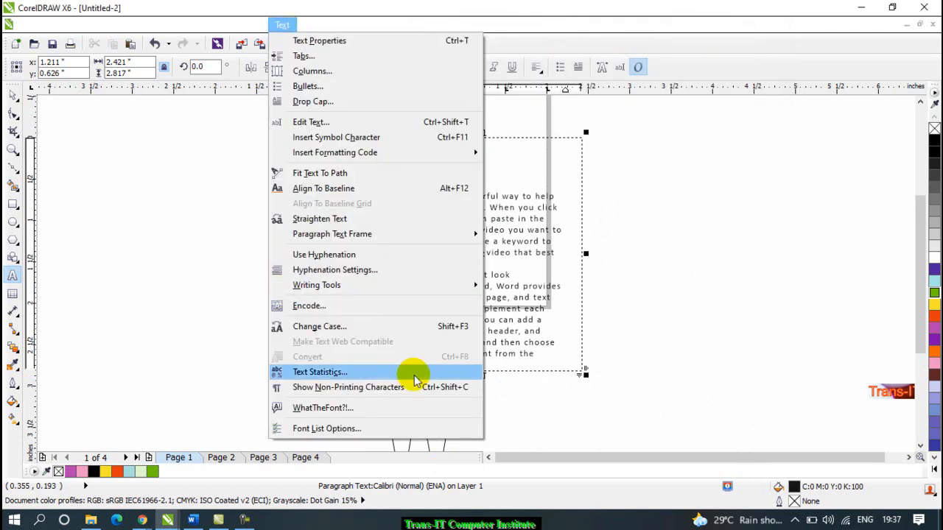
left_click(413, 333)
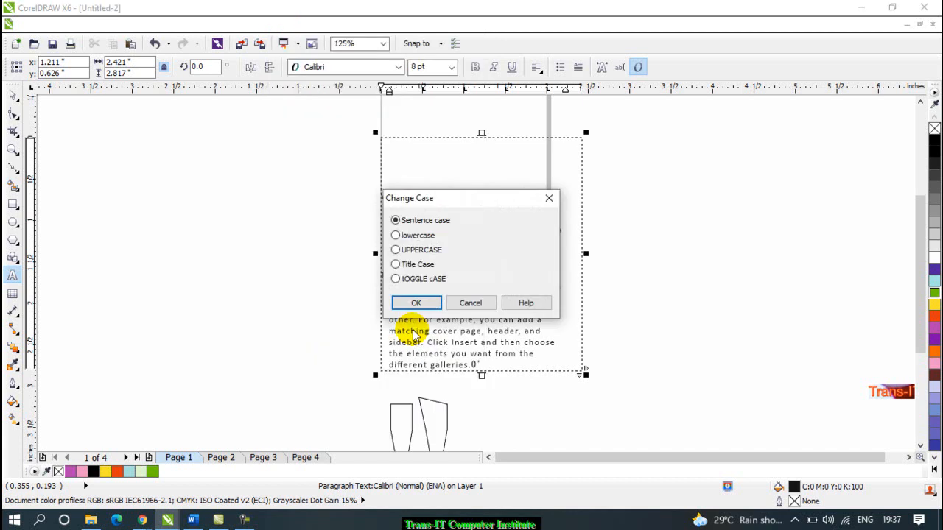
left_click(549, 199)
Highlight both paragraphs in the text frame and change their case to UPPERCASE
left_click_drag(495, 365, 371, 172)
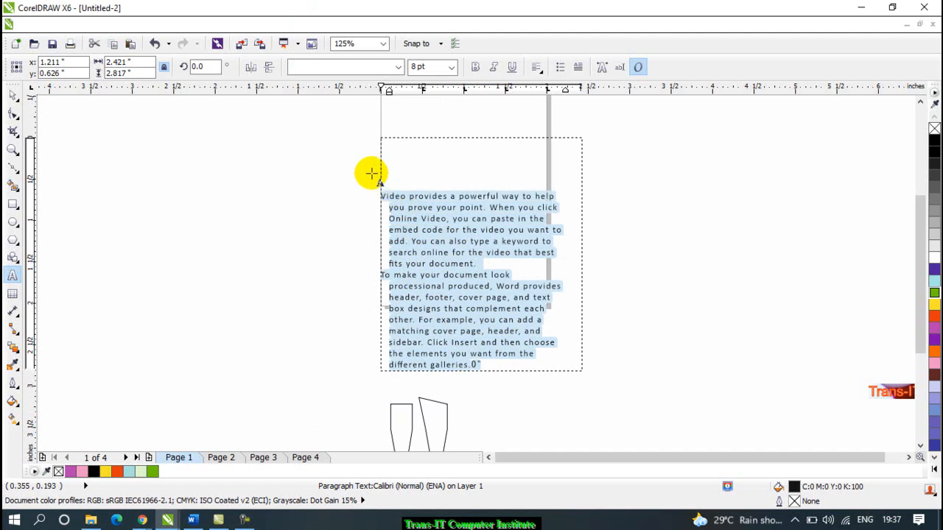
left_click(284, 26)
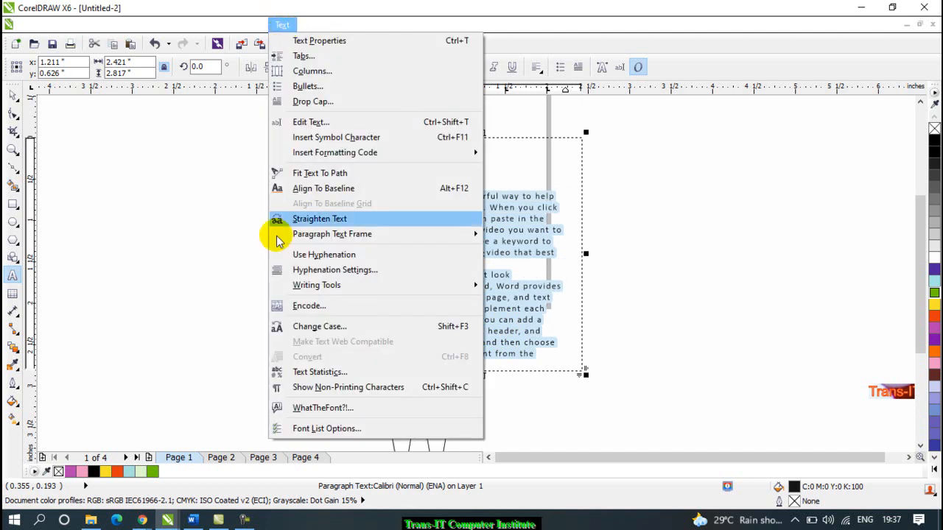
left_click(327, 328)
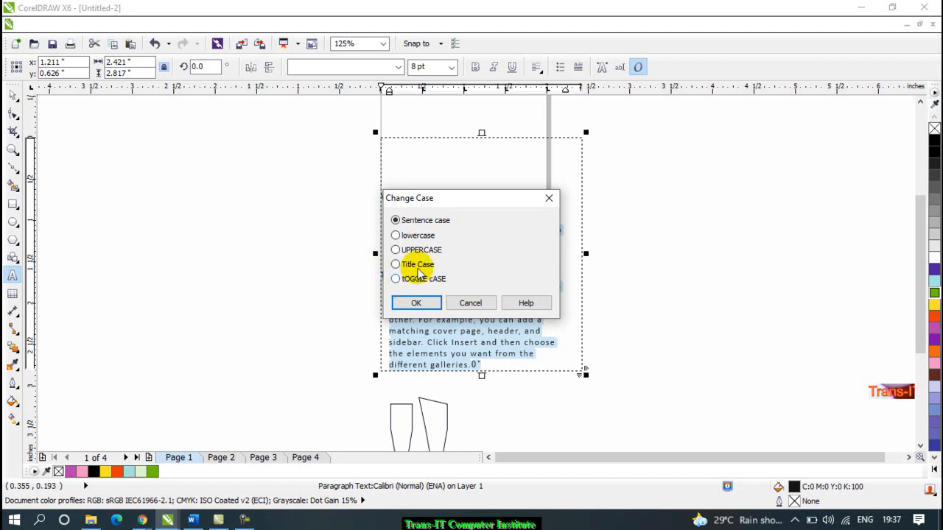
left_click(414, 303)
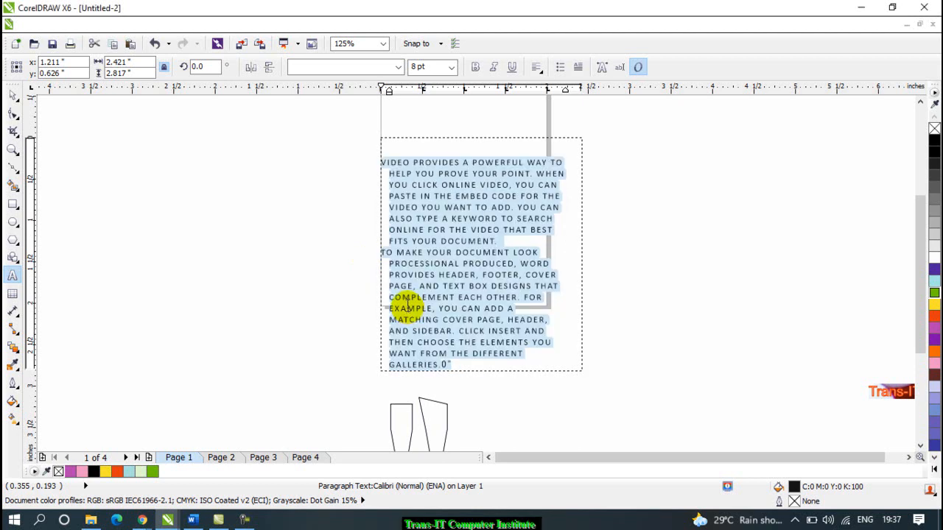
Apply tOGGLE cASE to the highlighted uppercase paragraphs and inspect the result up close
left_click(283, 25)
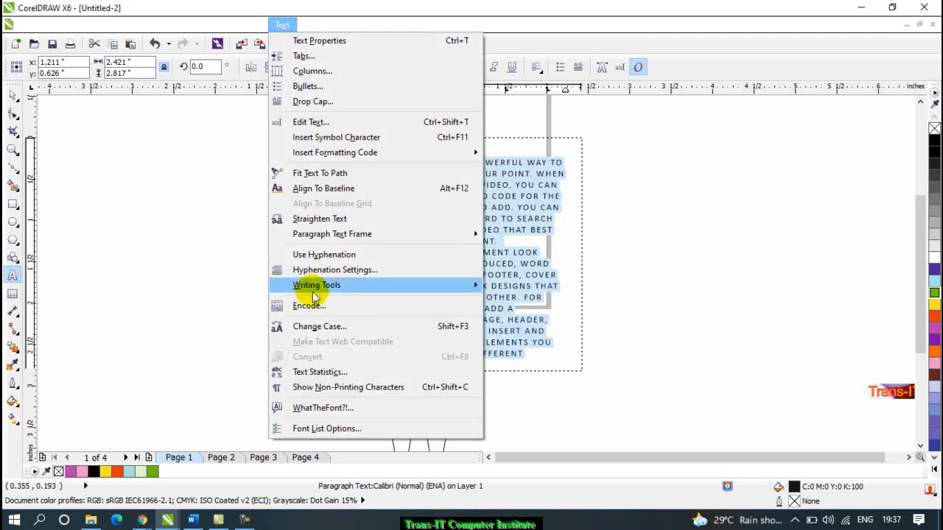
left_click(332, 327)
left_click(417, 281)
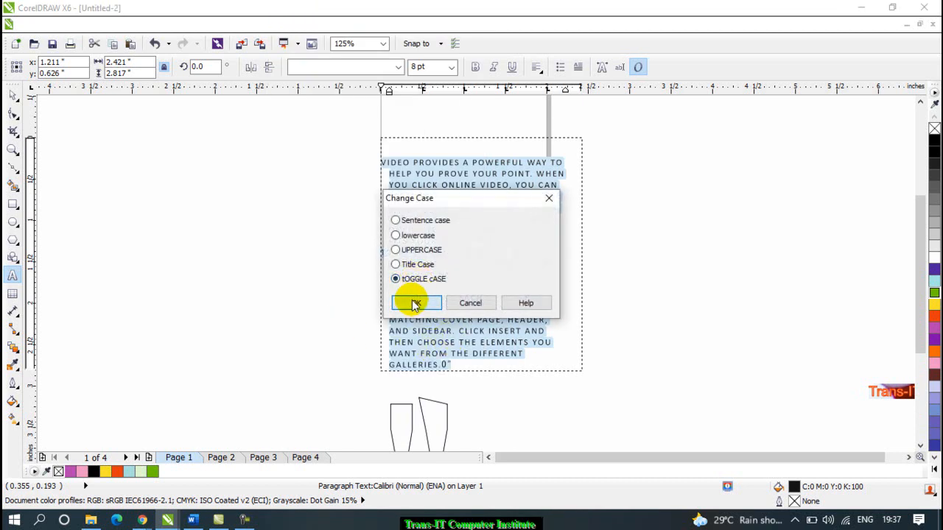
left_click(416, 303)
scroll(390, 204, "up", 1)
scroll(390, 199, "up", 1)
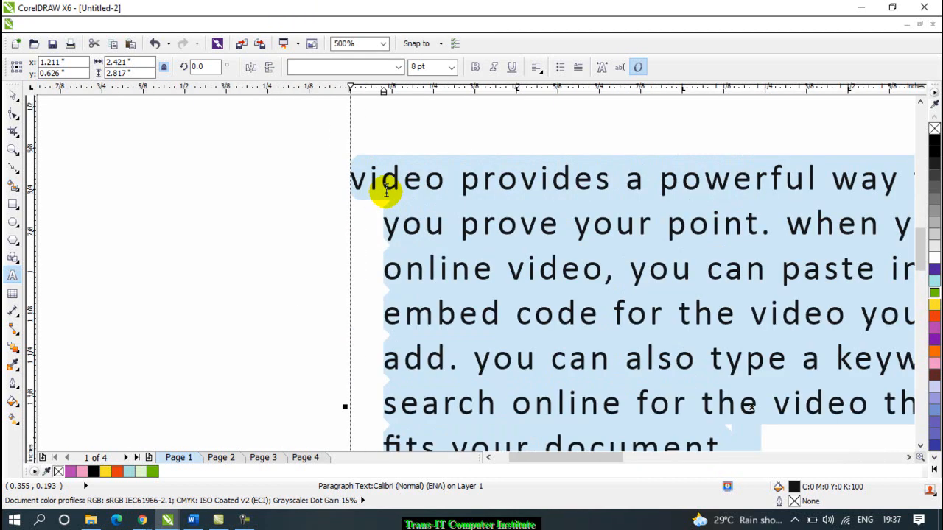
scroll(361, 176, "down", 1)
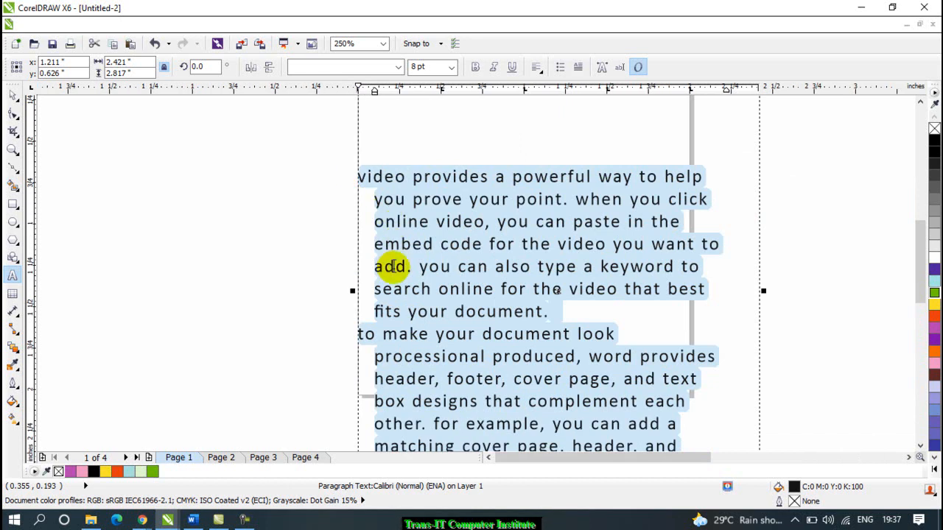
scroll(423, 170, "down", 1)
Extend the paragraph text frame downward to a height of about 3.38 inches and set the font size to 7 pt
left_click_drag(492, 352, 492, 398)
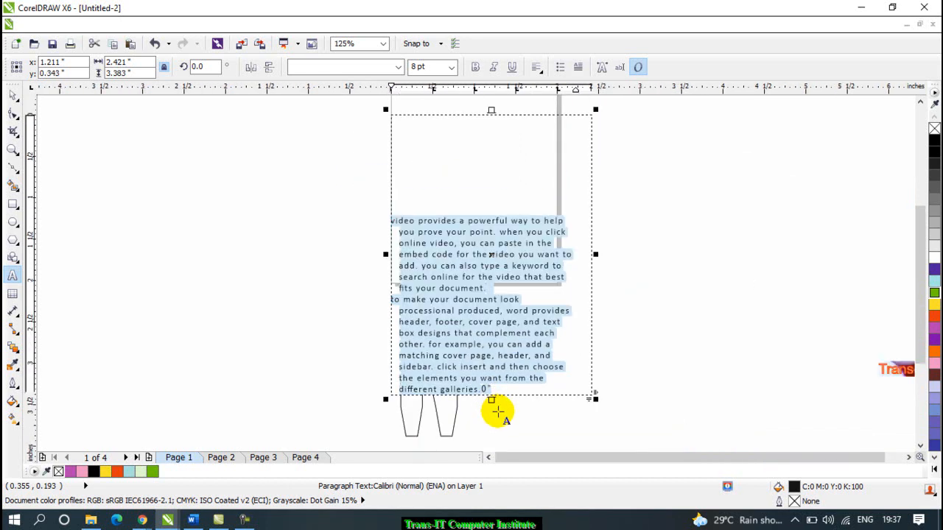
left_click(450, 68)
left_click(416, 94)
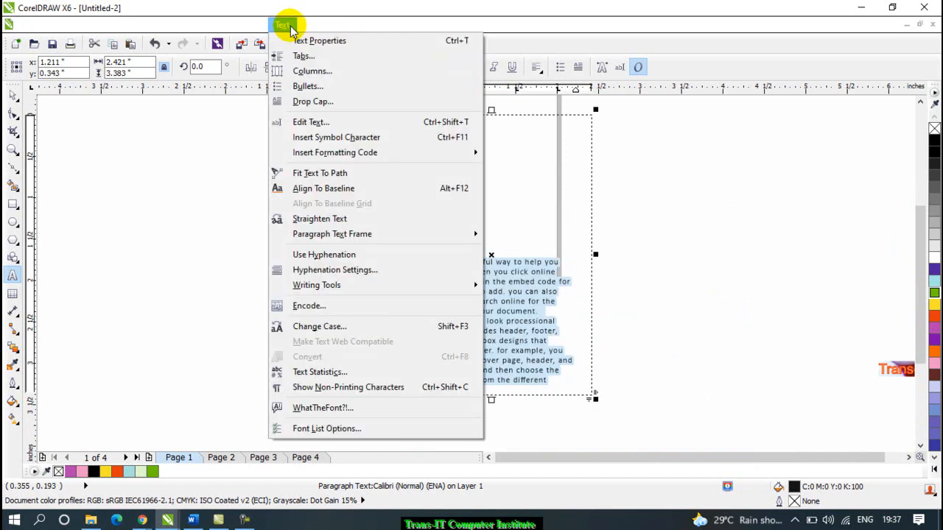
Apply tOGGLE cASE again to the highlighted 7 pt paragraphs
left_click(320, 327)
left_click(422, 283)
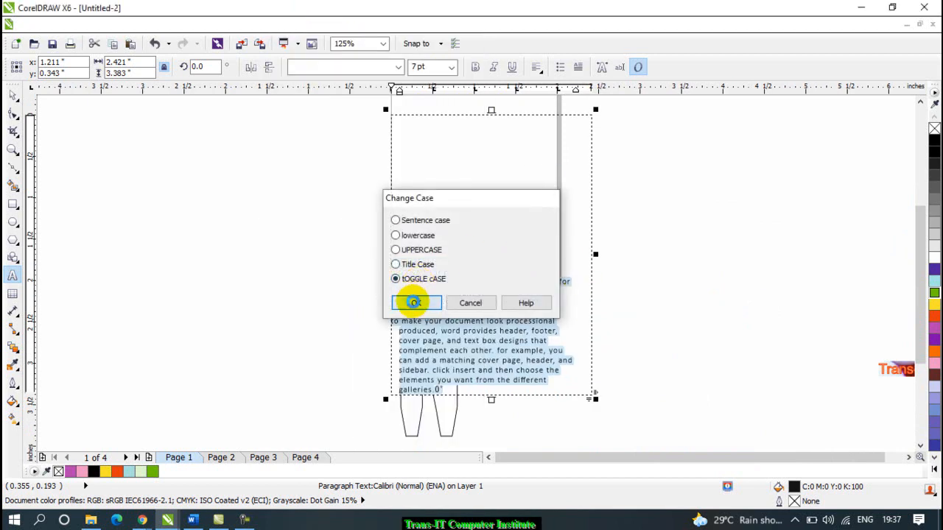
left_click(414, 302)
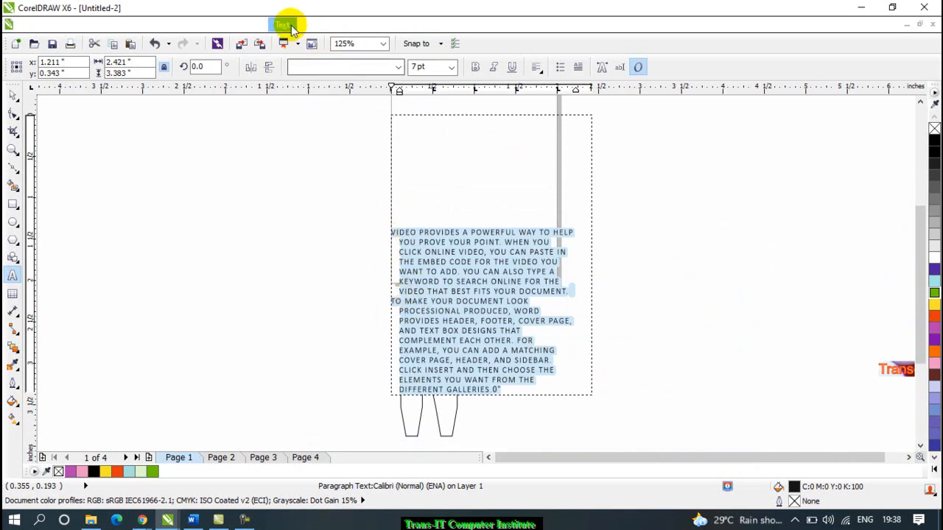
Change the case of the highlighted paragraphs to Title Case
left_click(283, 25)
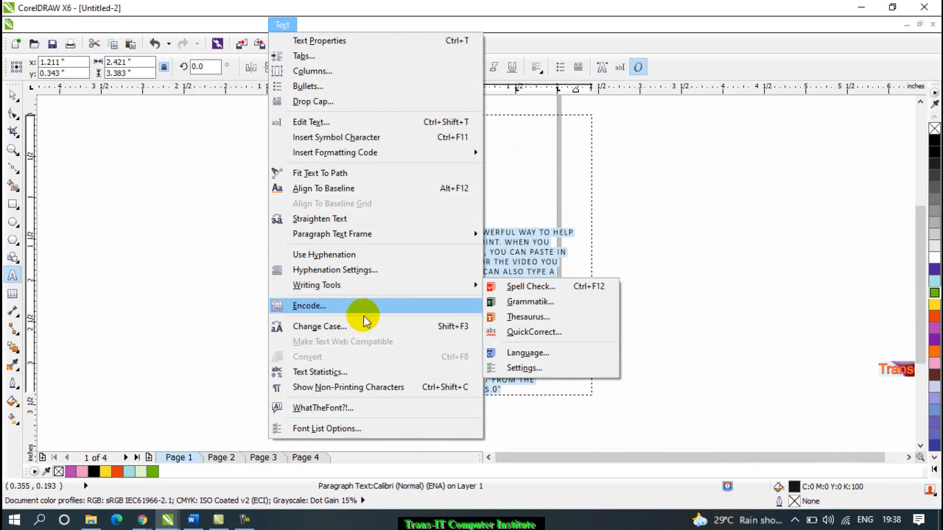
left_click(330, 327)
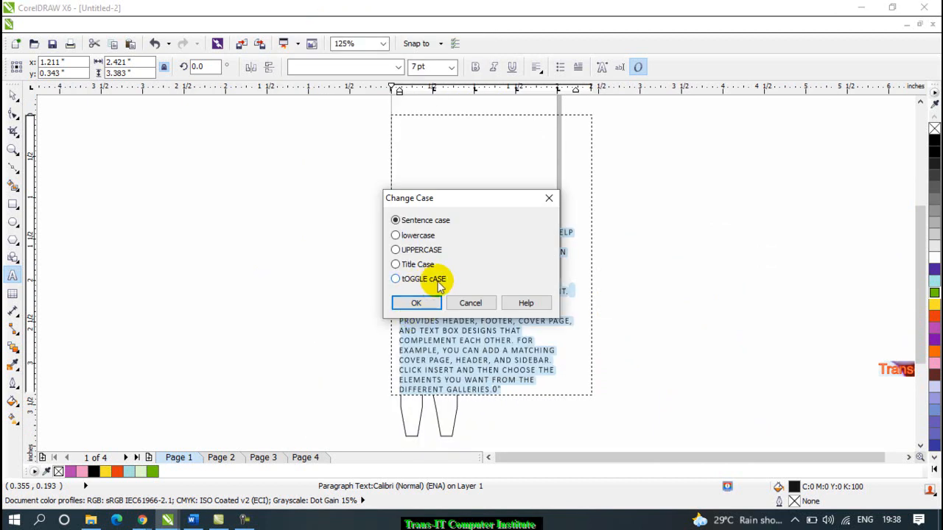
left_click(396, 264)
left_click(418, 302)
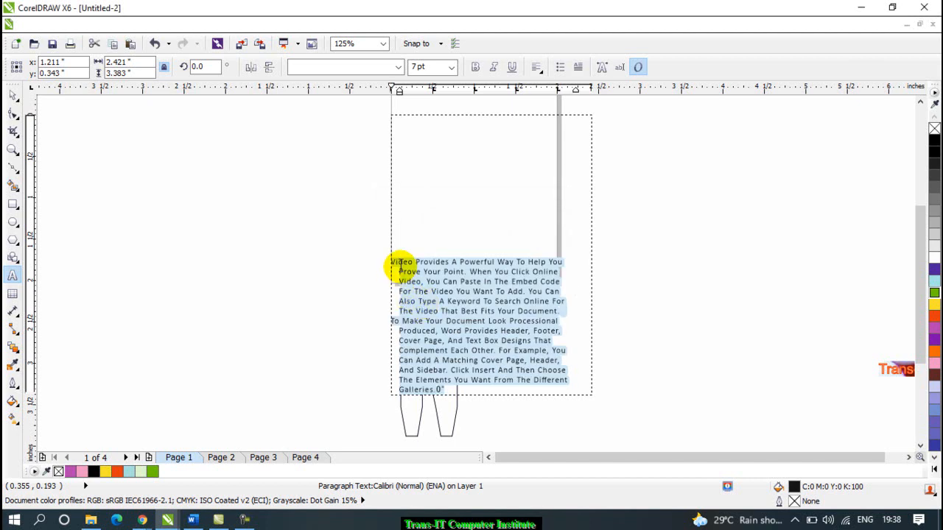
View the text statistics of the highlighted paragraph text frame and close the results
scroll(394, 264, "up", 2)
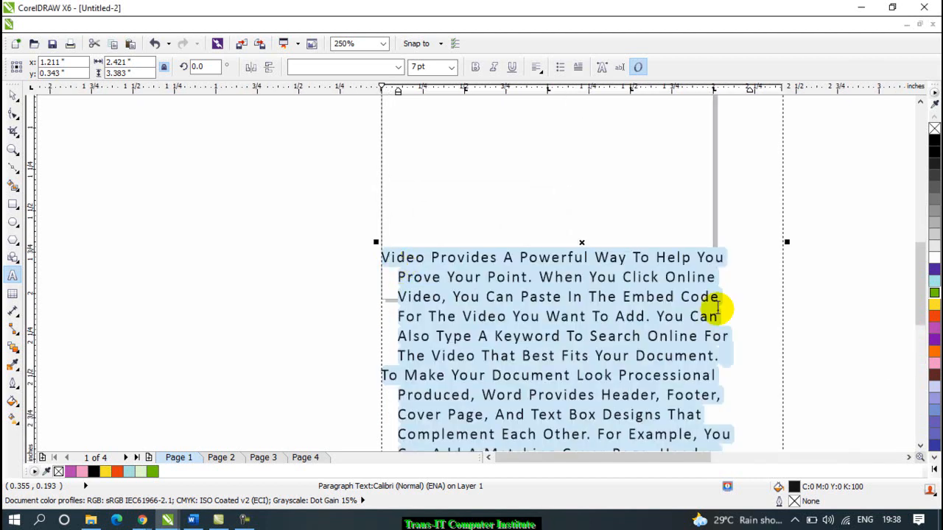
left_click(283, 25)
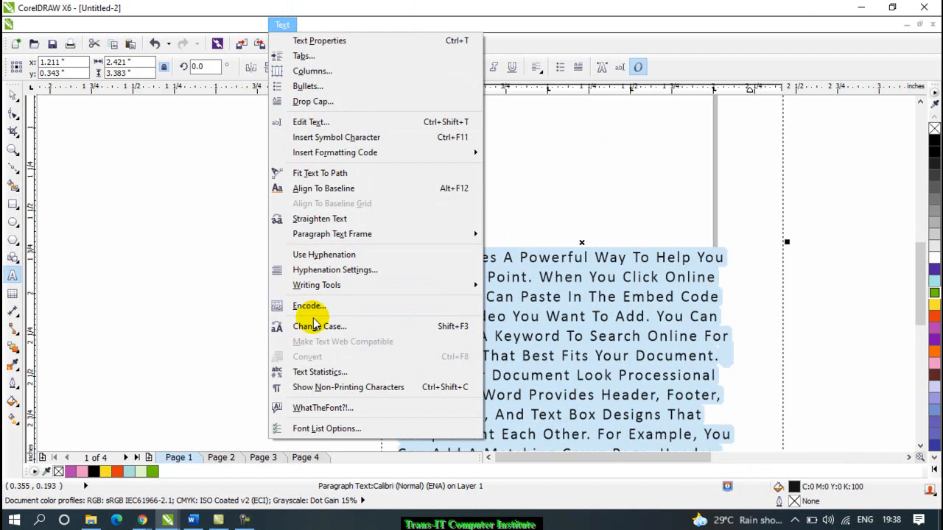
left_click(324, 372)
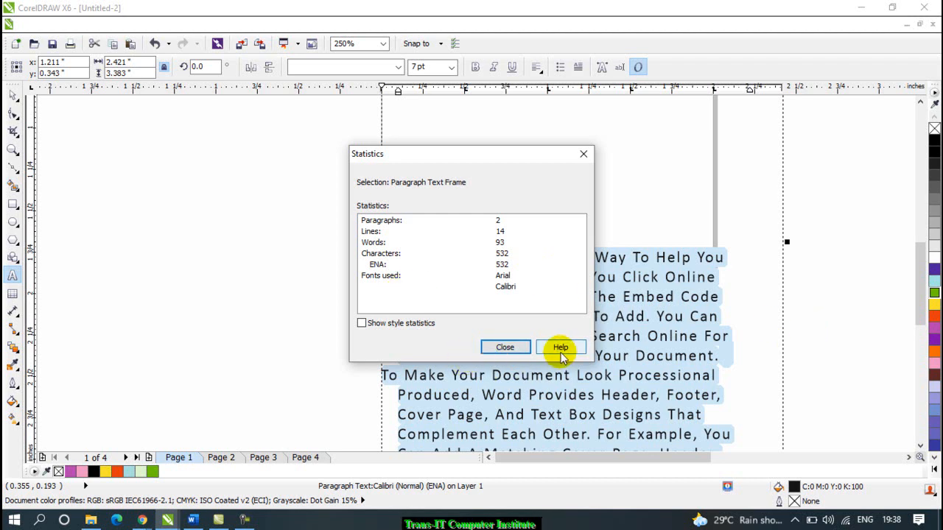
left_click(515, 348)
left_click(282, 24)
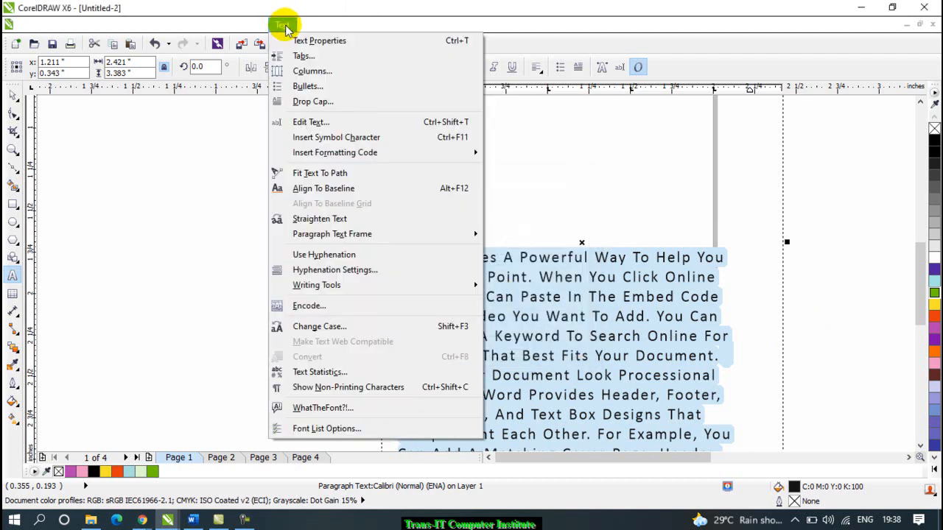
left_click(352, 375)
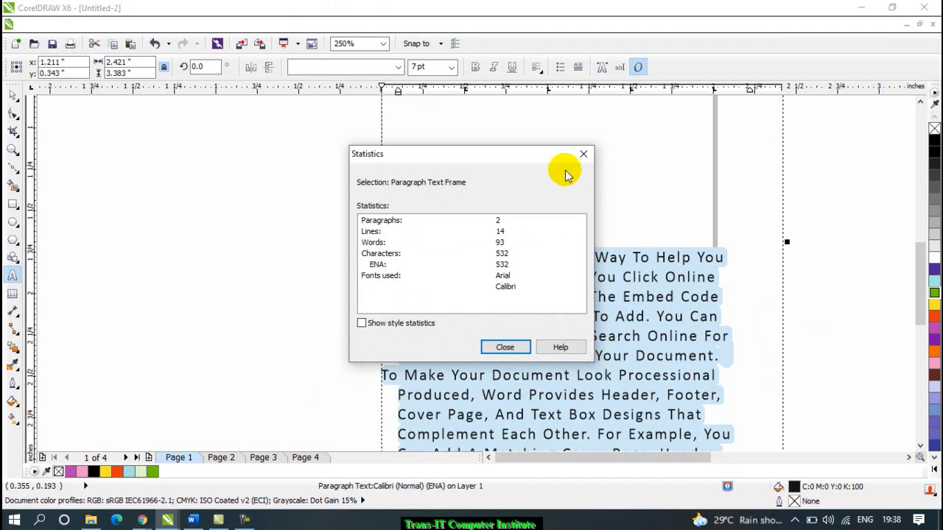
left_click(583, 153)
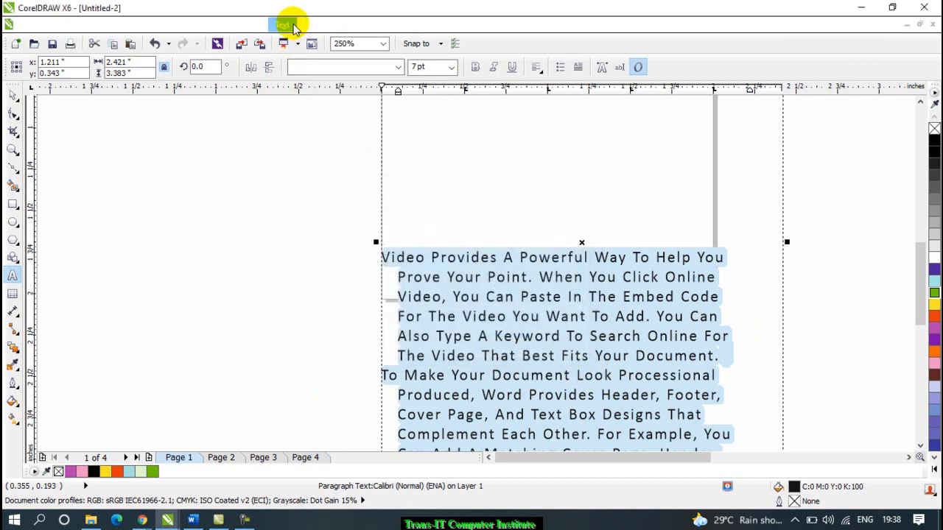
Show the non-printing characters to examine the space and paragraph marks in the paragraph text, and hide them again
left_click(287, 25)
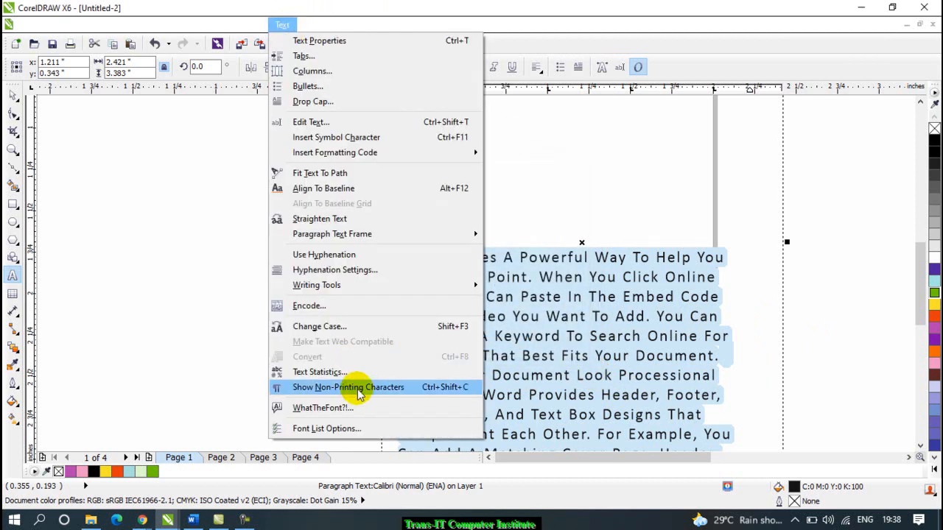
left_click(302, 387)
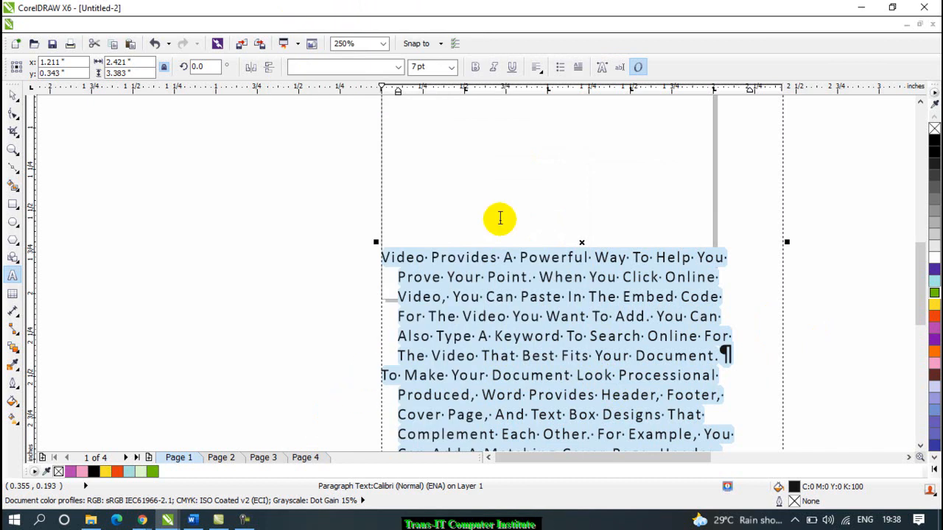
left_click(282, 25)
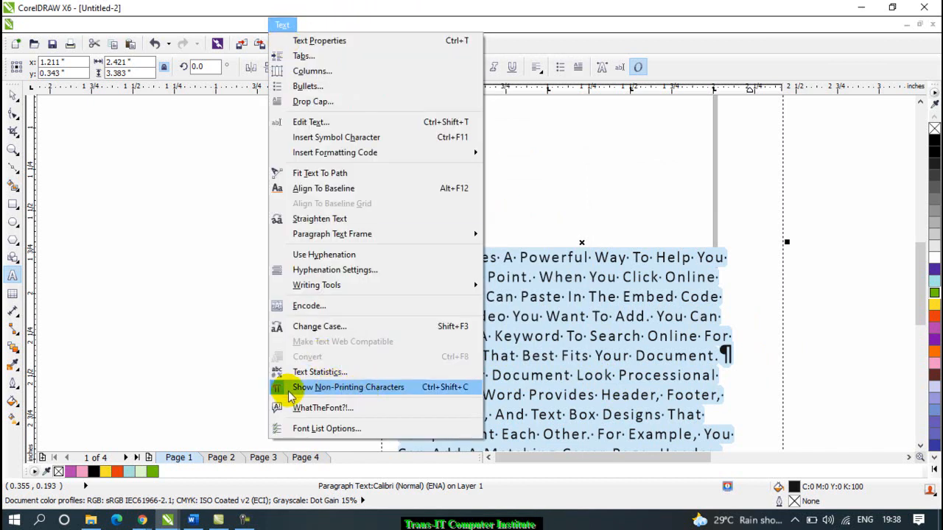
left_click(544, 201)
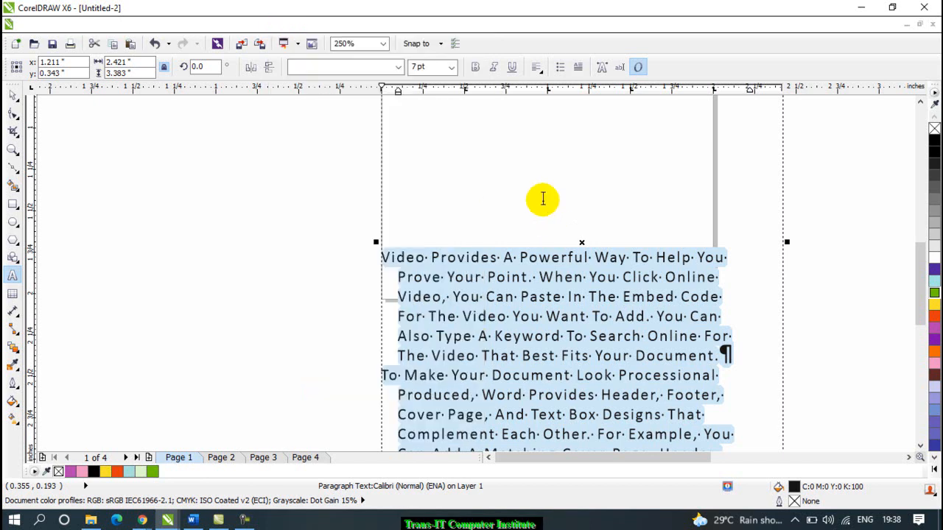
scroll(609, 269, "down", 2)
scroll(609, 273, "up", 1)
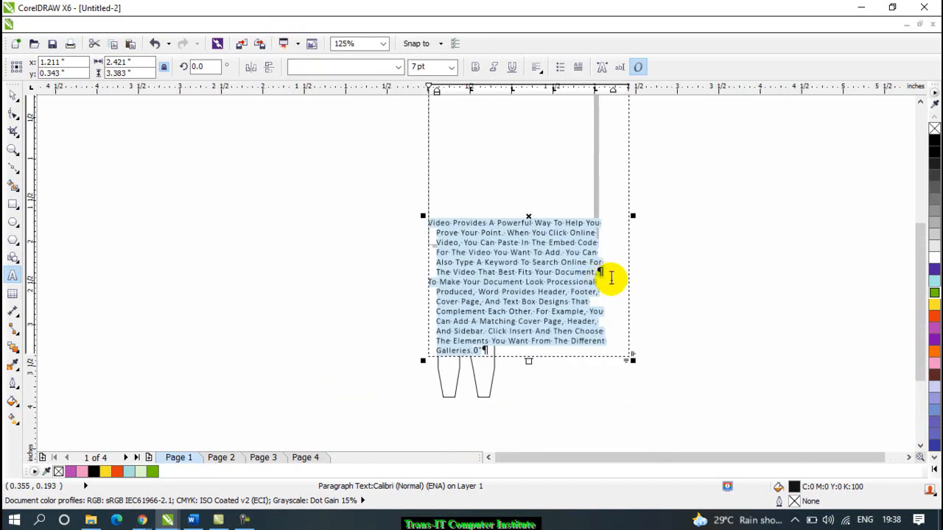
scroll(611, 274, "up", 1)
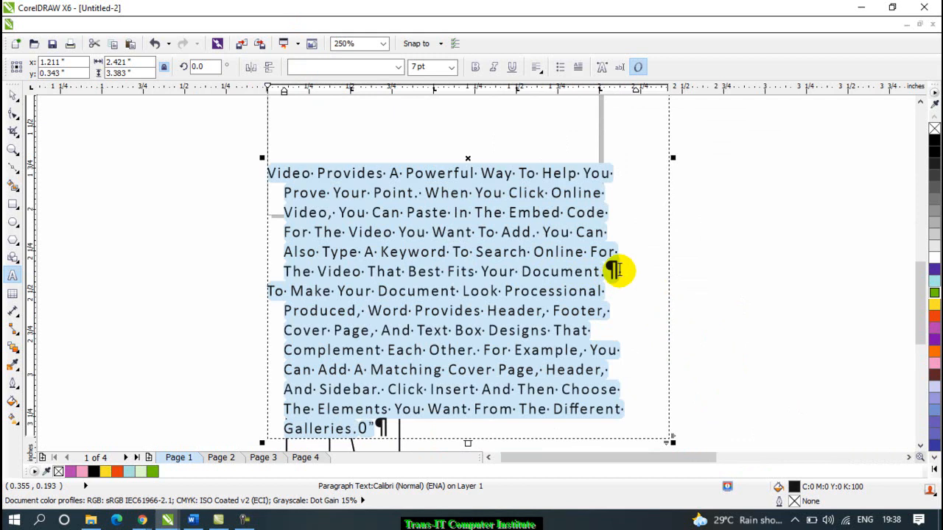
left_click(616, 270)
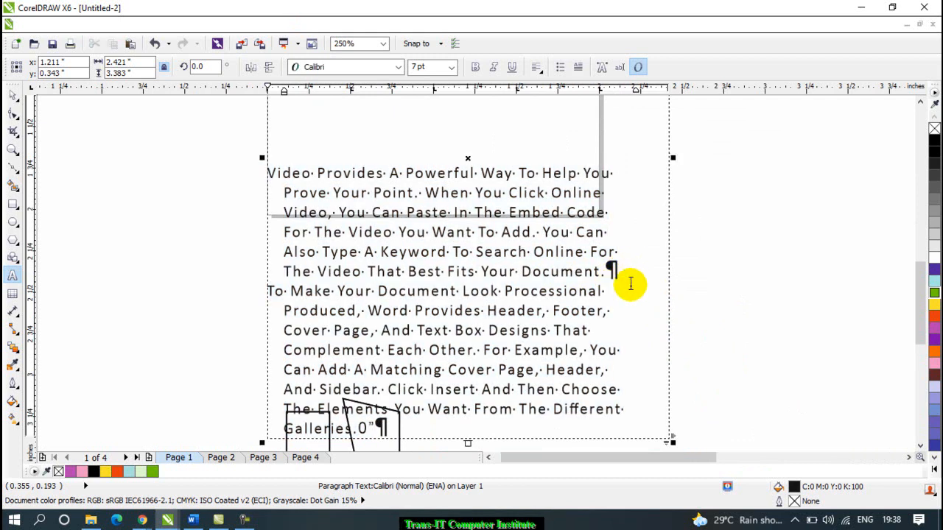
left_click(280, 24)
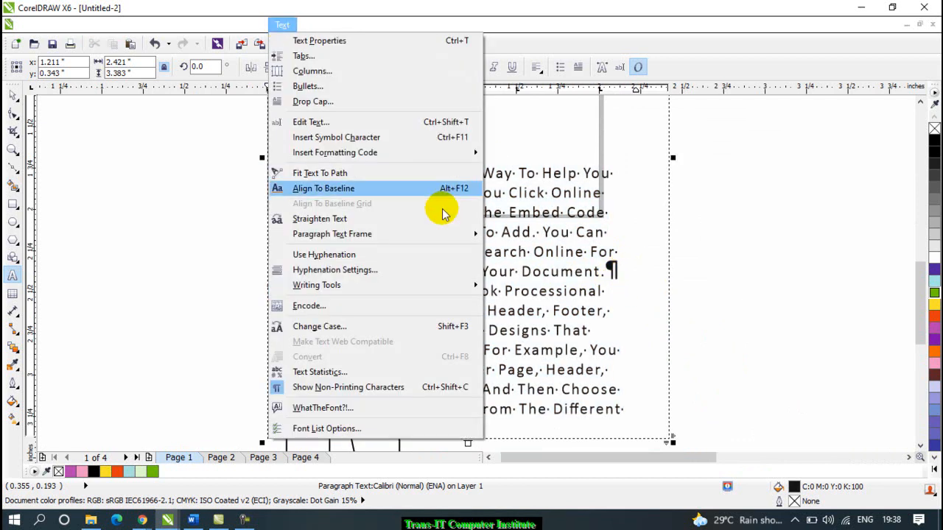
left_click(337, 389)
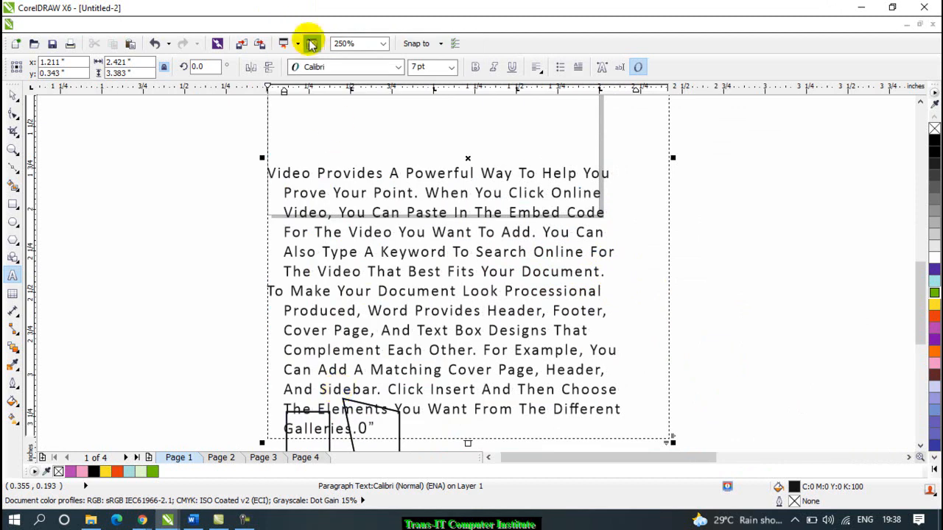
View the font list options and close them without changing any setting
left_click(282, 25)
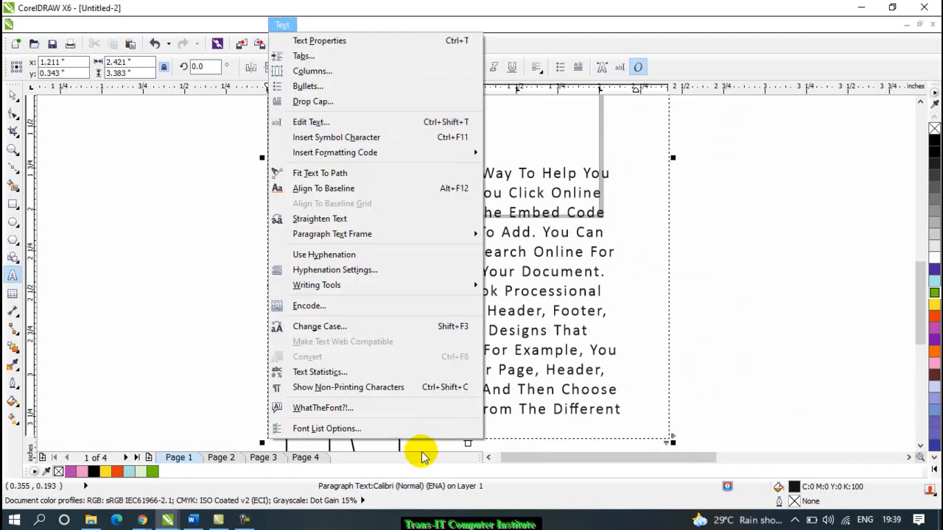
left_click(355, 428)
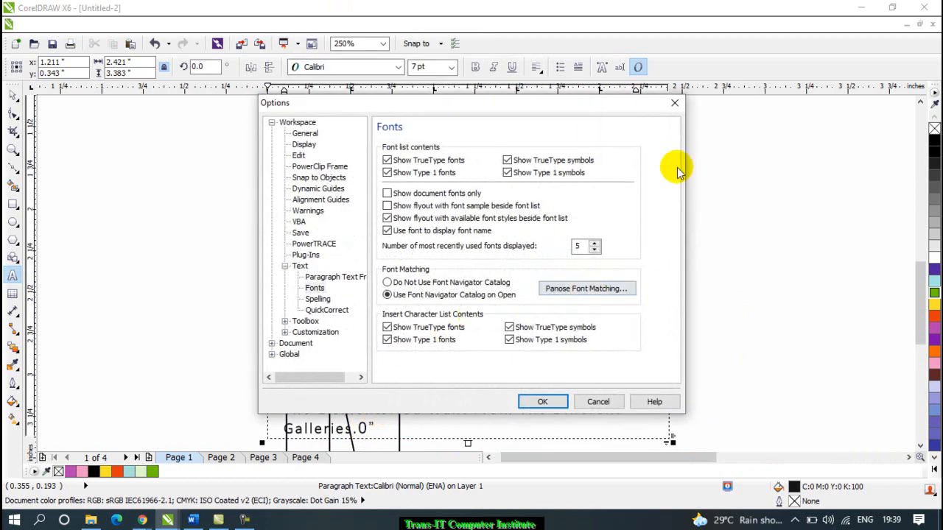
left_click(674, 103)
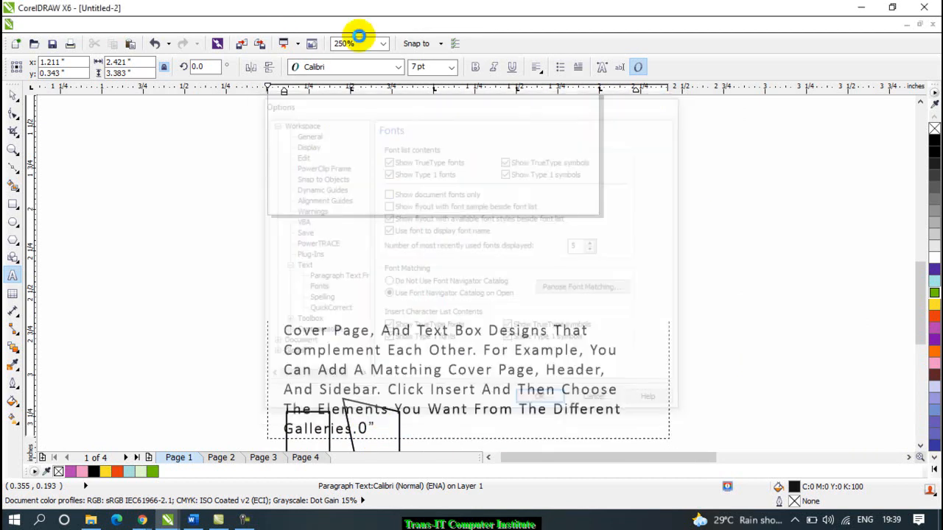
left_click(313, 25)
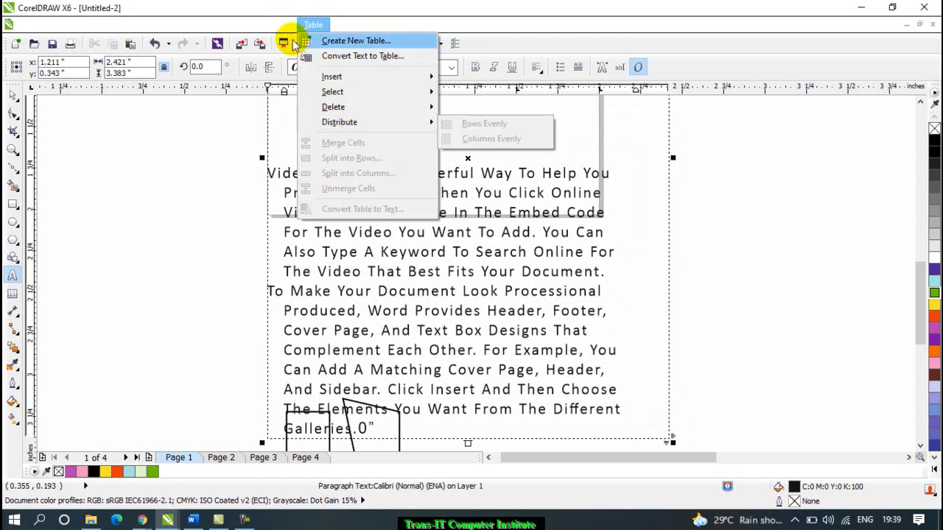
mouse_move(282, 24)
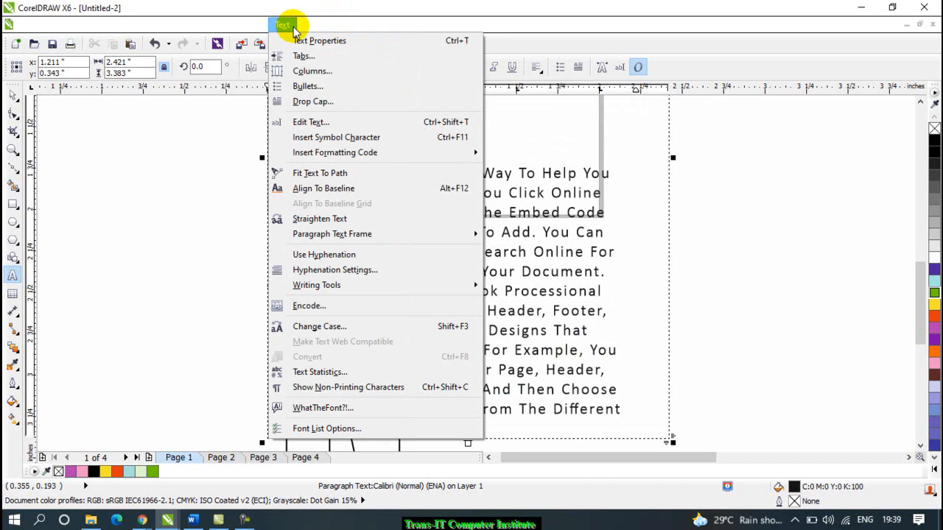
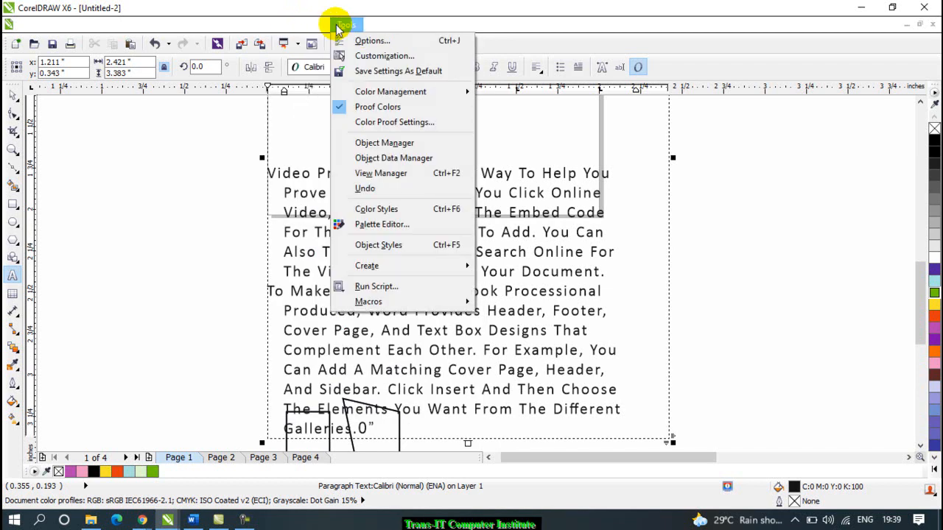
mouse_move(341, 27)
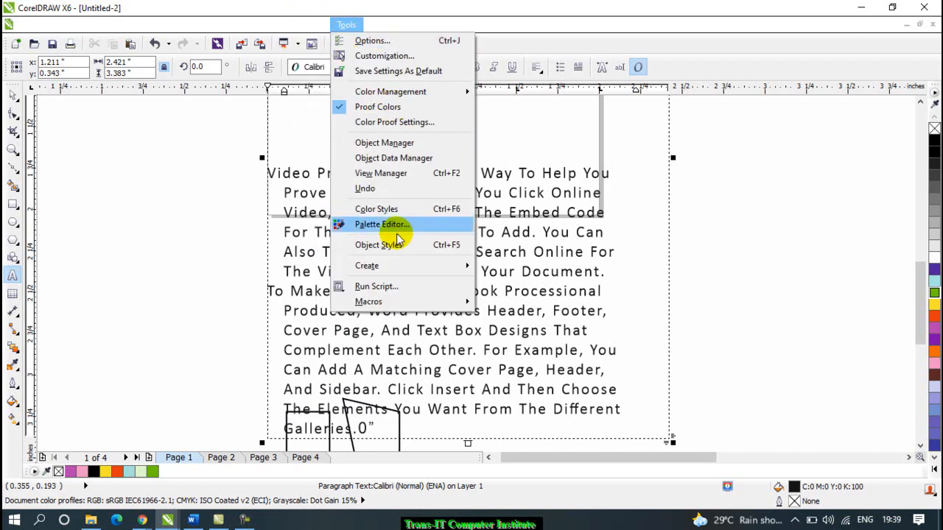
Open a second window of the Untitled-2 document and make Untitled-2:2 the active window
mouse_move(386, 27)
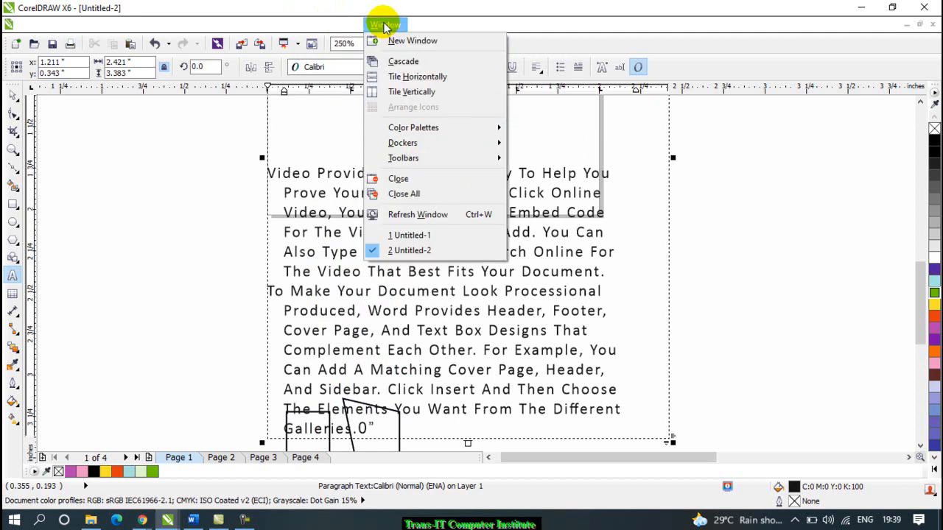
left_click(401, 43)
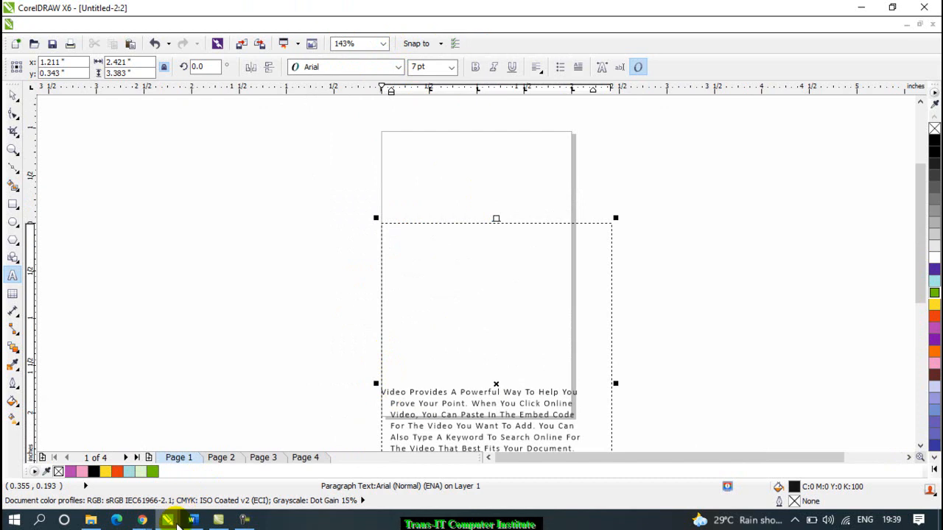
mouse_move(173, 518)
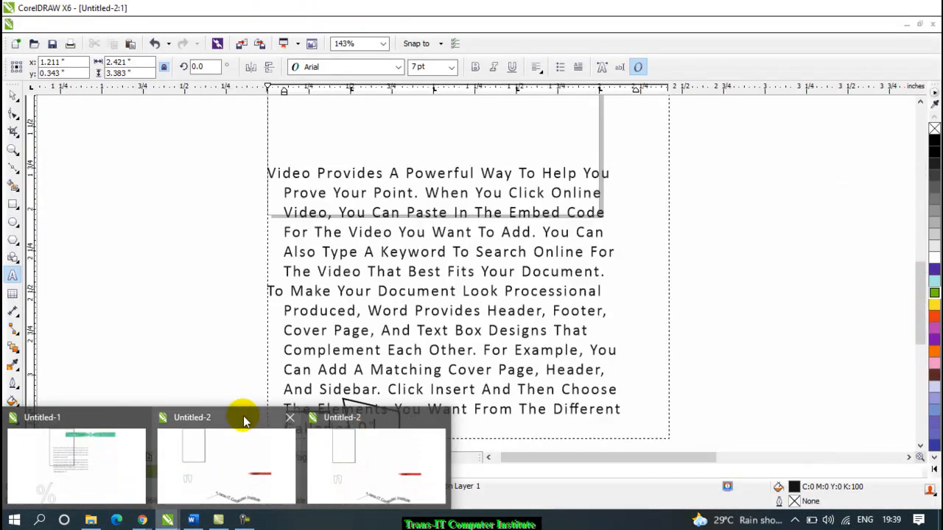
left_click(243, 417)
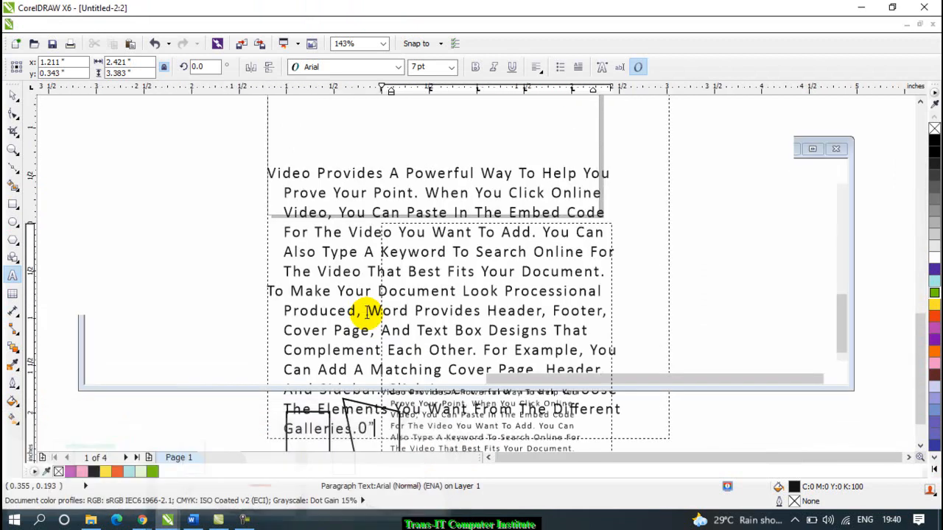
Cascade the open document windows and move the Untitled-2:2 and Untitled-2:1 windows further down to separate them
left_click(372, 24)
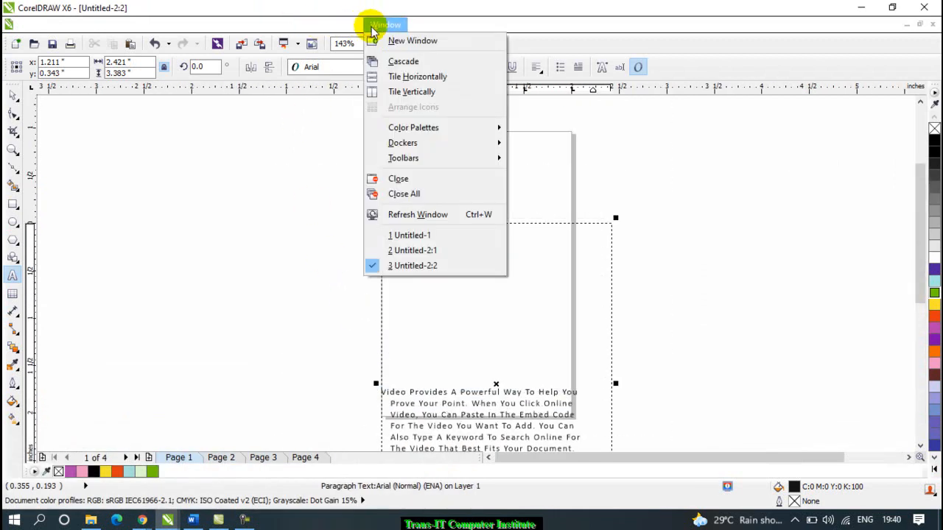
left_click(402, 61)
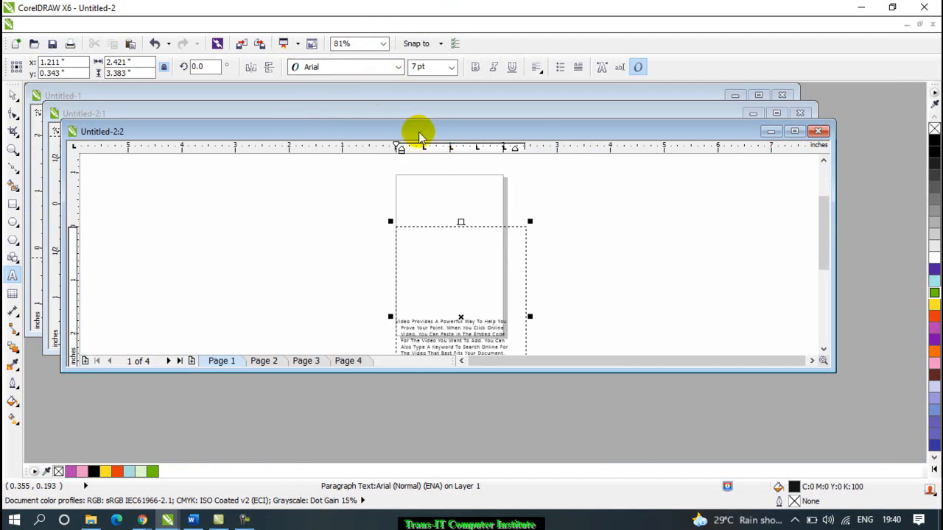
left_click_drag(418, 135, 429, 184)
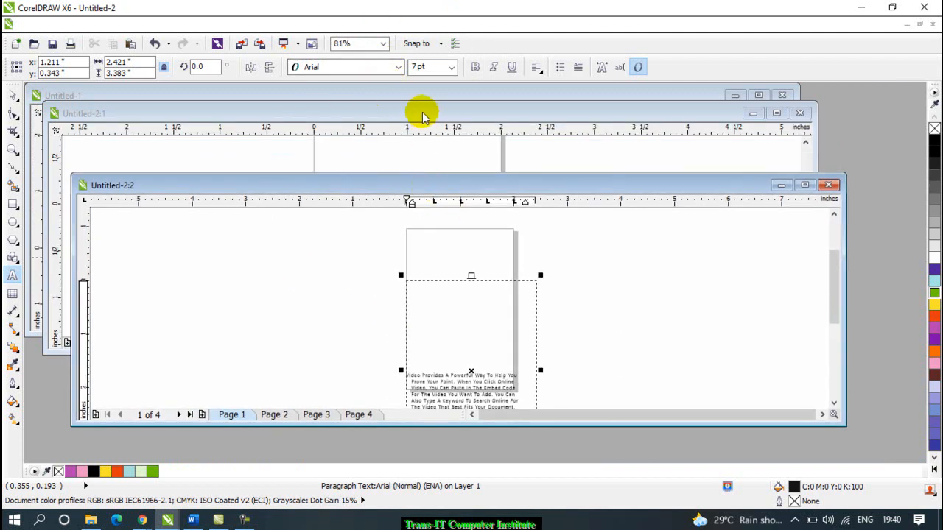
left_click_drag(421, 116, 421, 137)
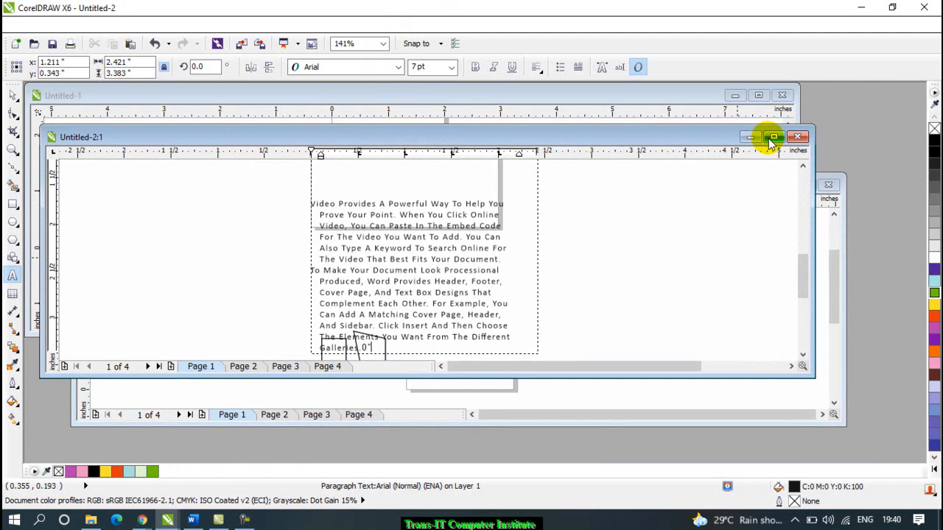
Minimize the Untitled-1 window and maximize the Untitled-2:1 window
left_click(734, 96)
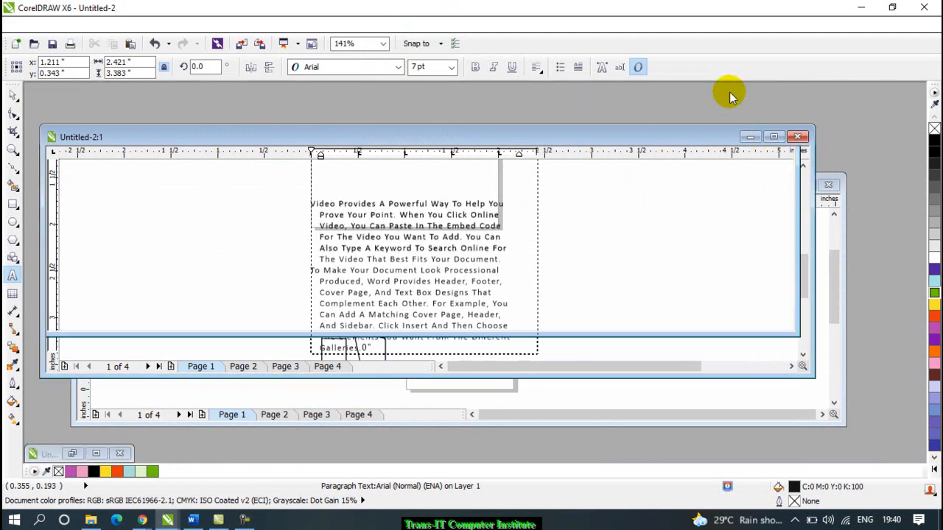
left_click(775, 138)
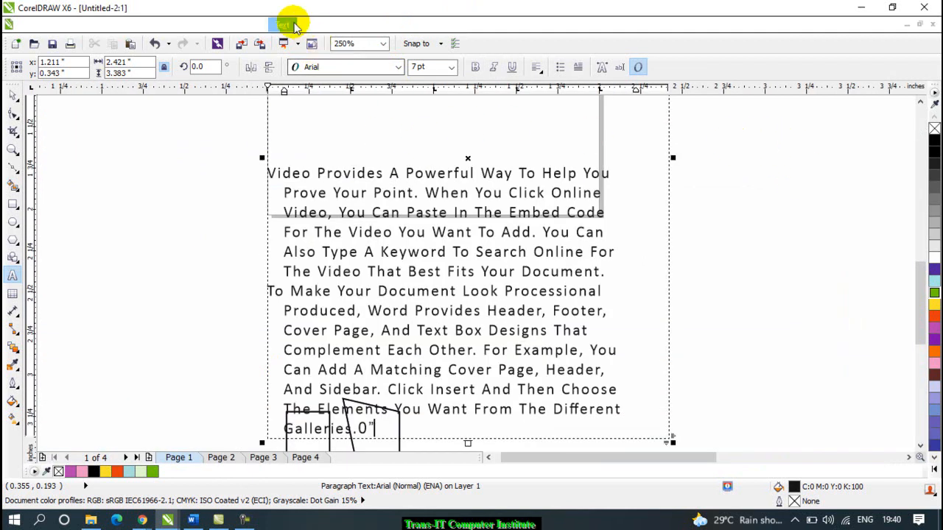
Apply Arrange Icons to the minimized document windows and view the whole text frame at 125%
left_click(392, 27)
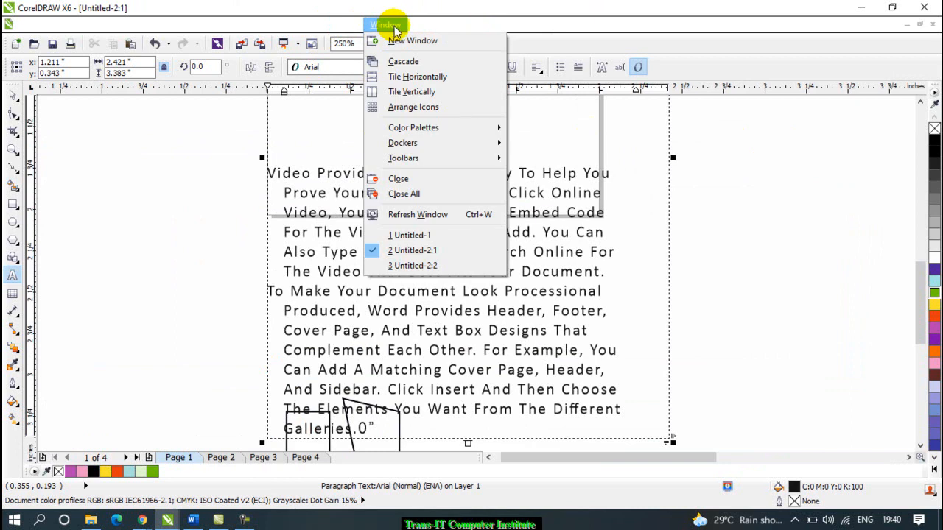
left_click(415, 105)
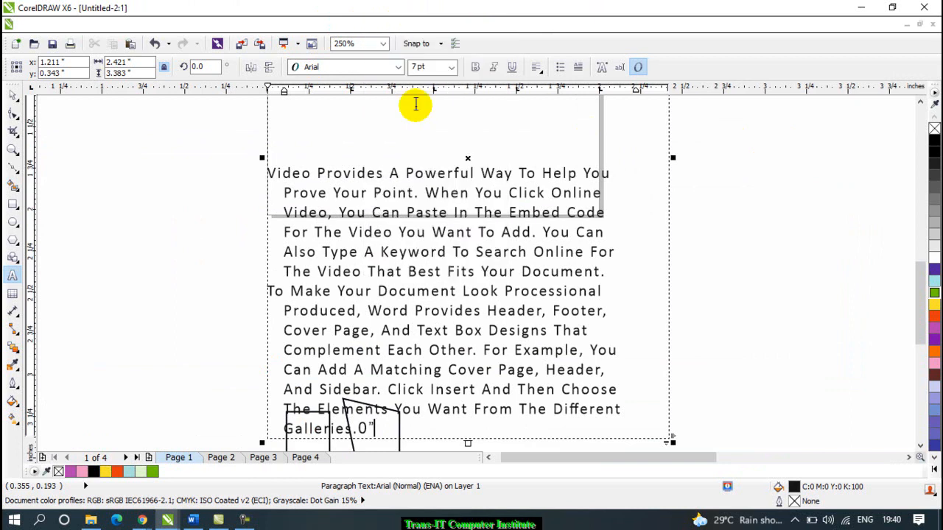
scroll(406, 294, "down", 2)
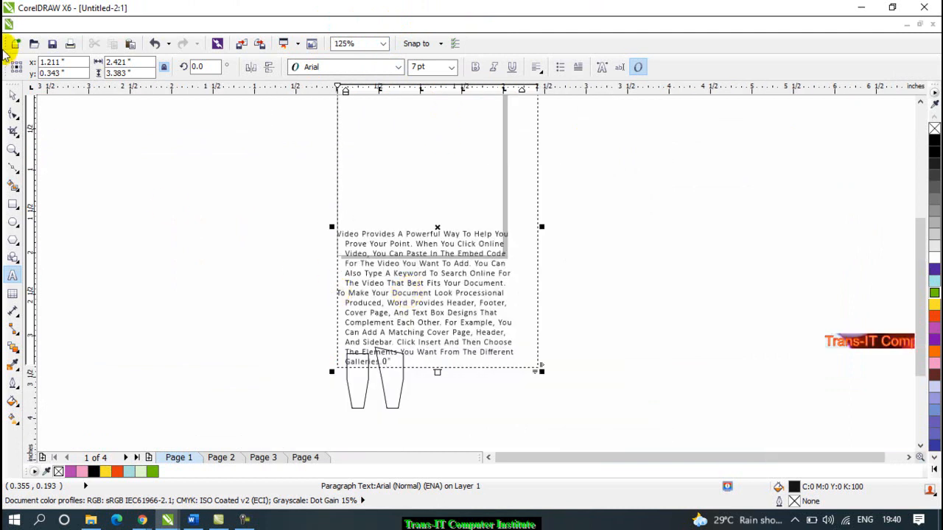
Tile the open document windows horizontally and vertically, and maximize the Untitled-2:1 window again
left_click(372, 23)
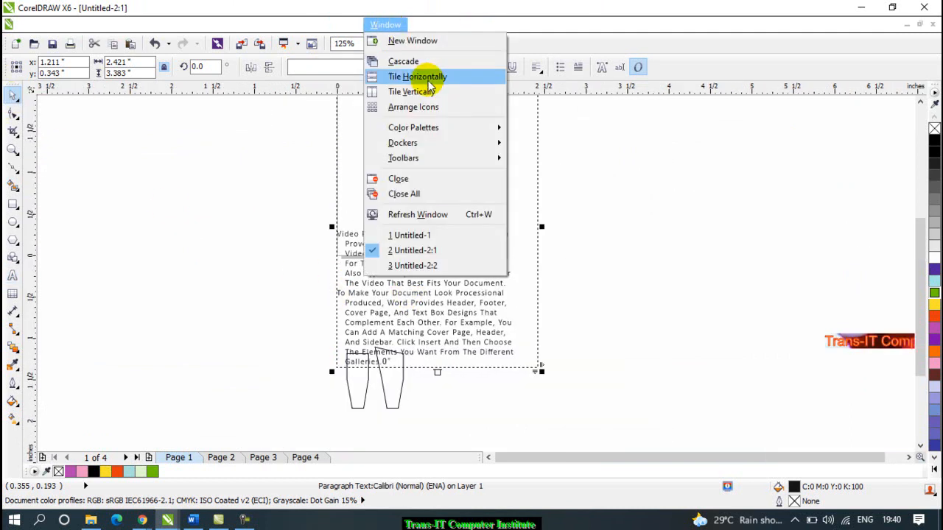
left_click(425, 77)
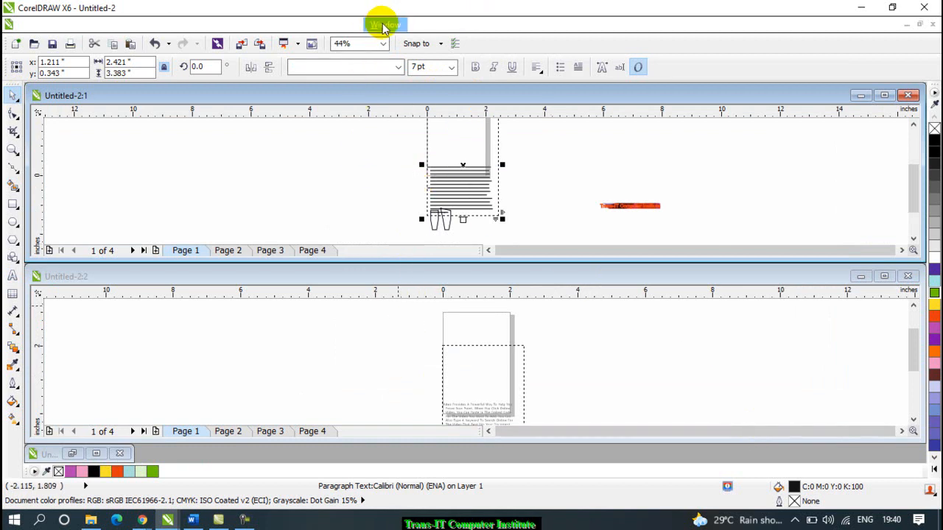
left_click(377, 23)
left_click(414, 92)
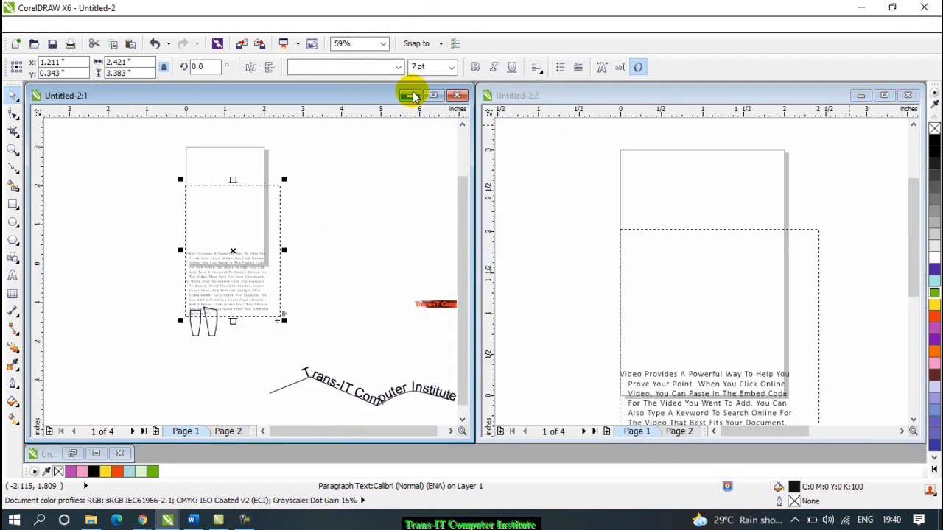
left_click(431, 95)
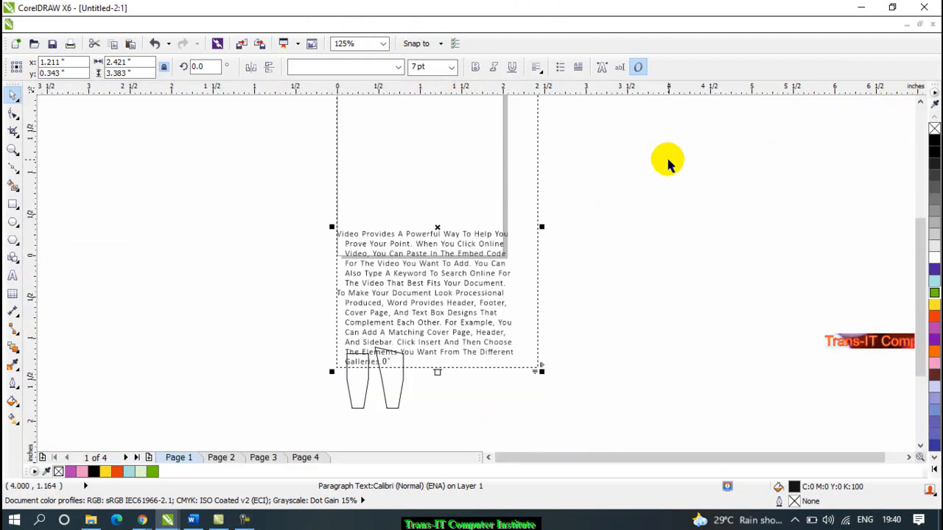
Review the color palette and toolbar options, and show the floating Text toolbar, move it aside and close it
left_click(385, 26)
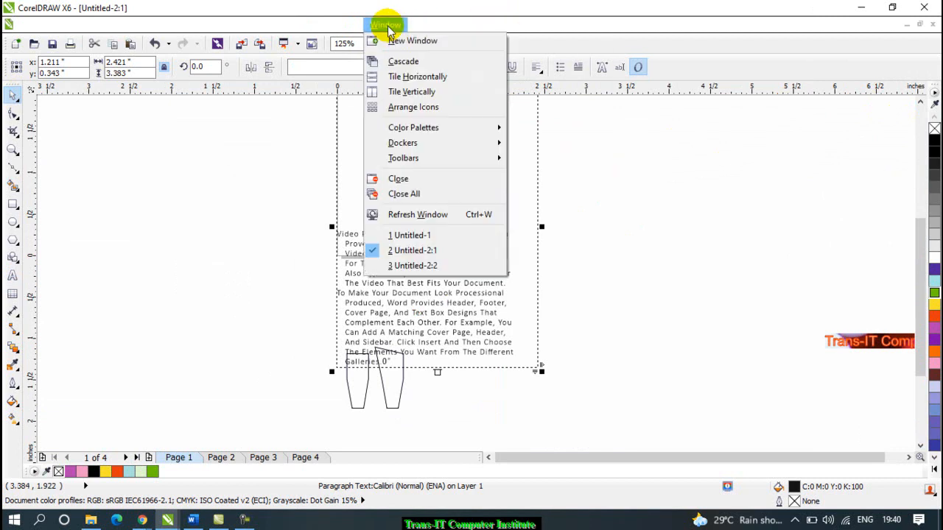
mouse_move(417, 132)
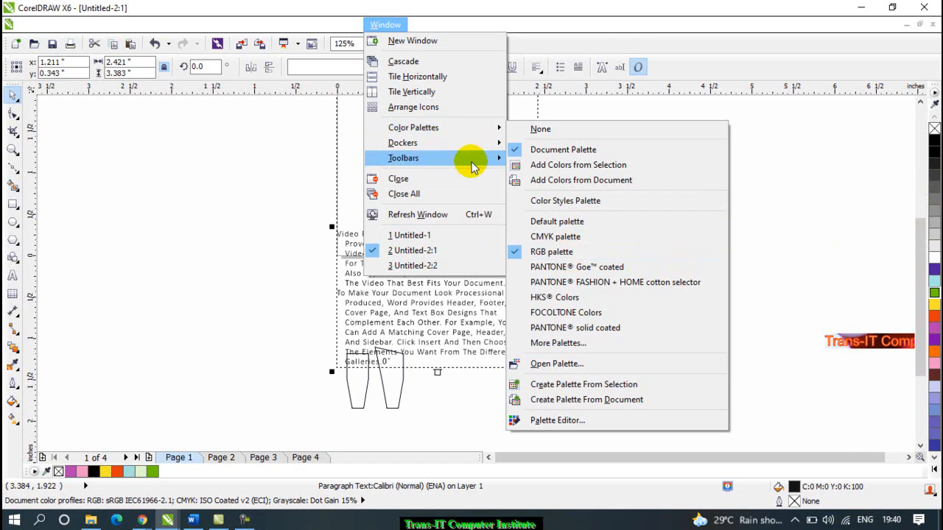
mouse_move(466, 157)
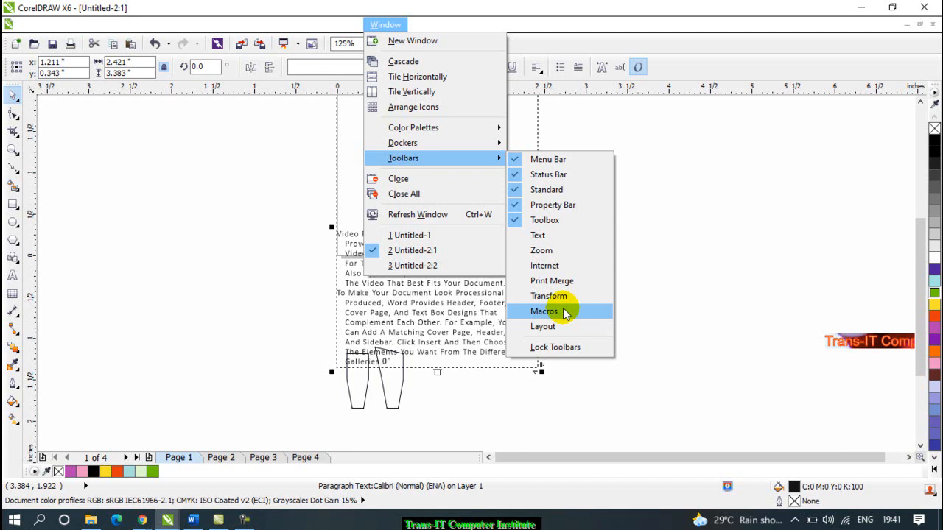
left_click(545, 235)
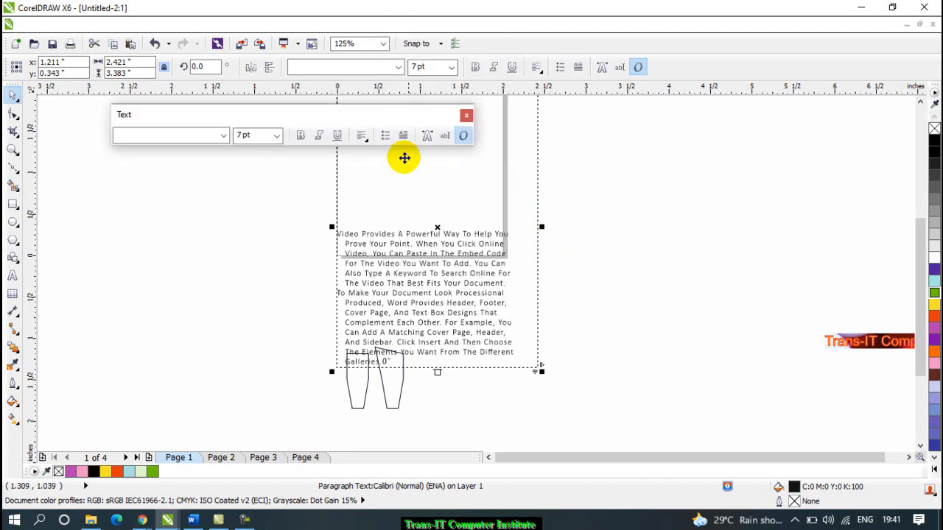
left_click_drag(227, 114, 557, 110)
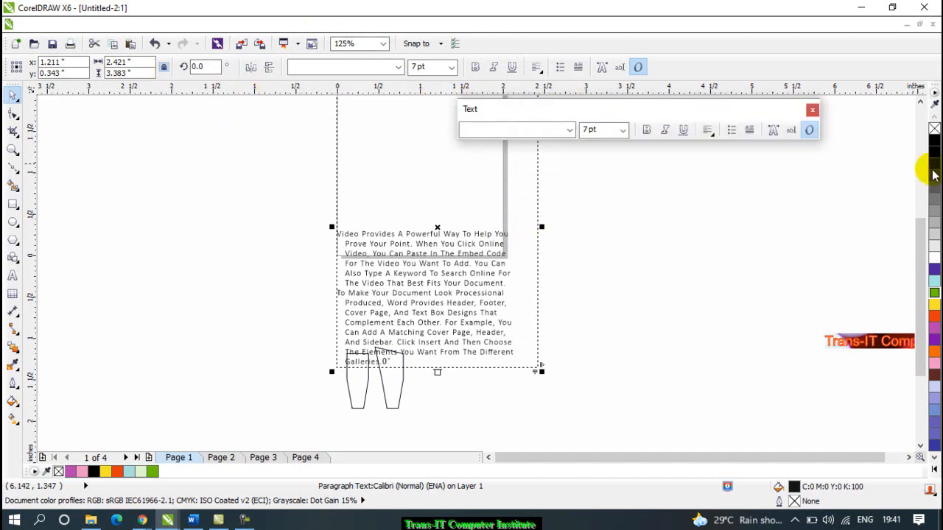
left_click(811, 109)
left_click(14, 275)
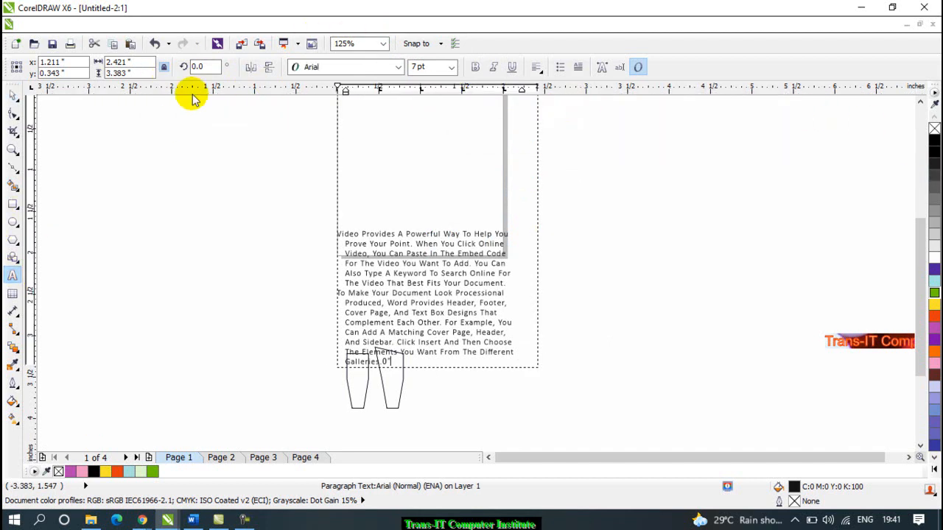
left_click(11, 97)
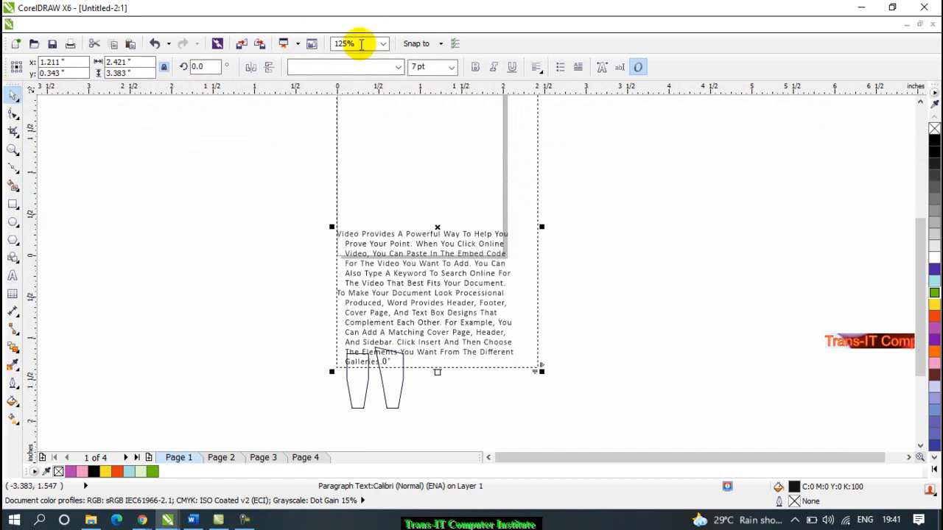
Close the Untitled-2:1 window and check which documents remain open, leaving the text frame deselected
left_click(385, 25)
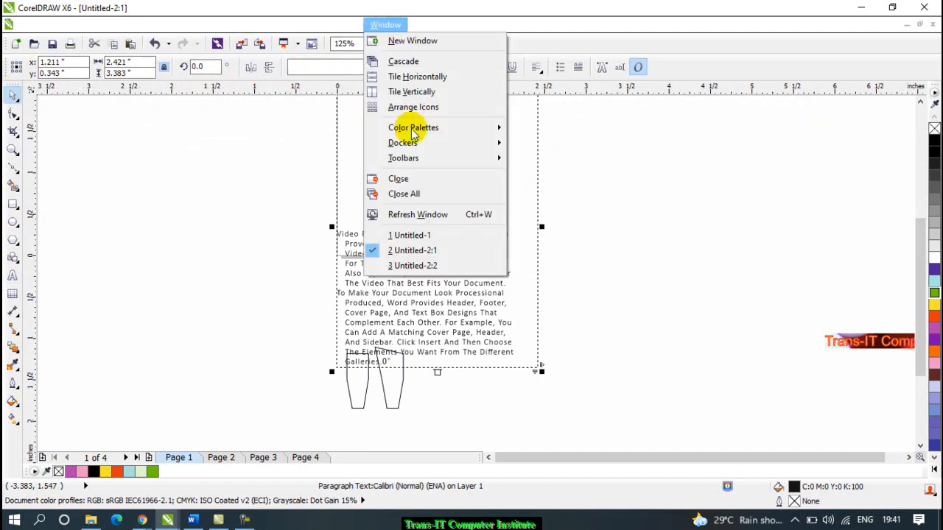
left_click(437, 184)
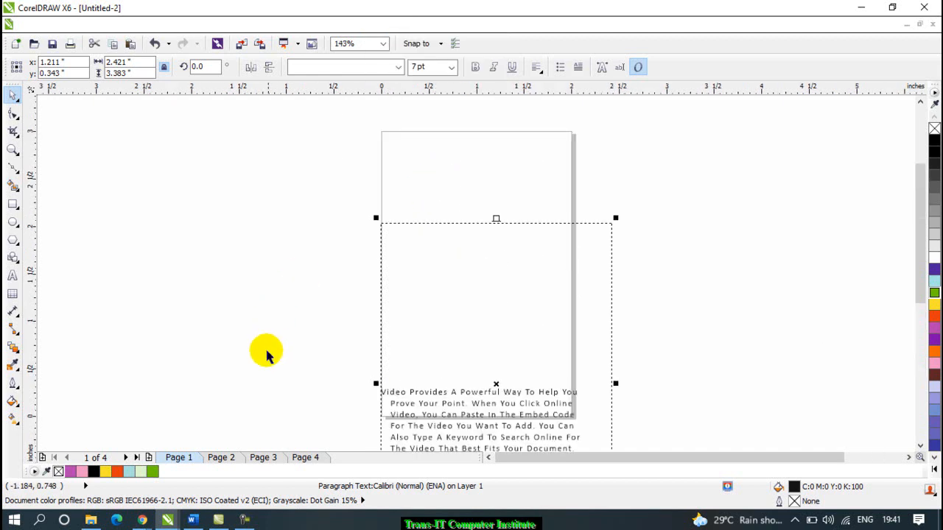
mouse_move(170, 522)
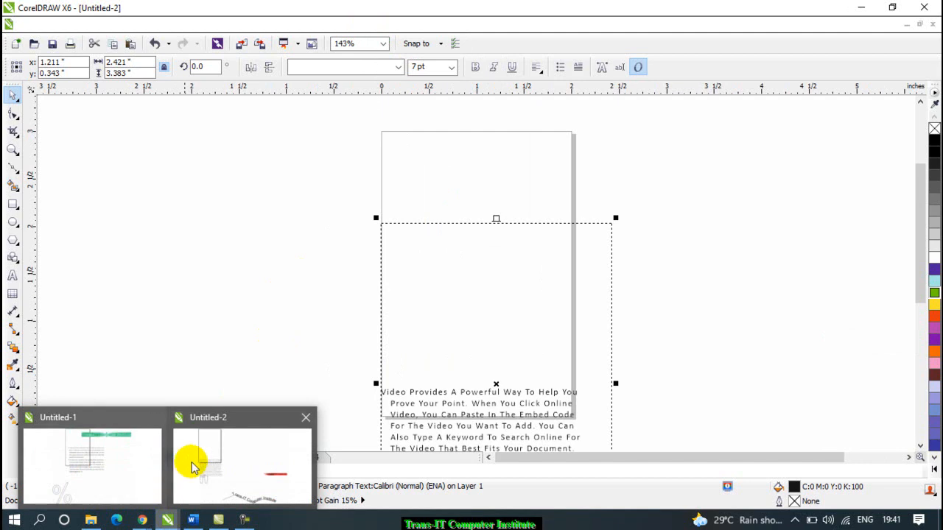
left_click(314, 198)
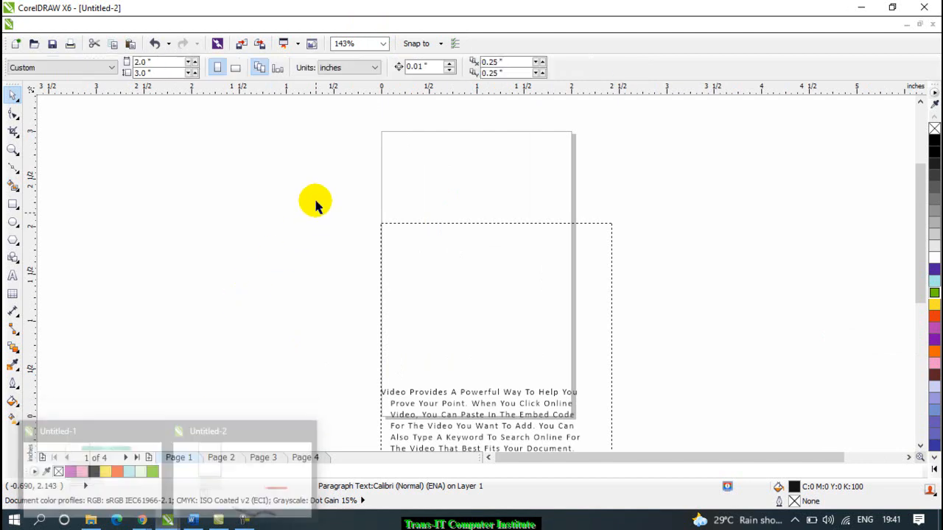
left_click(377, 24)
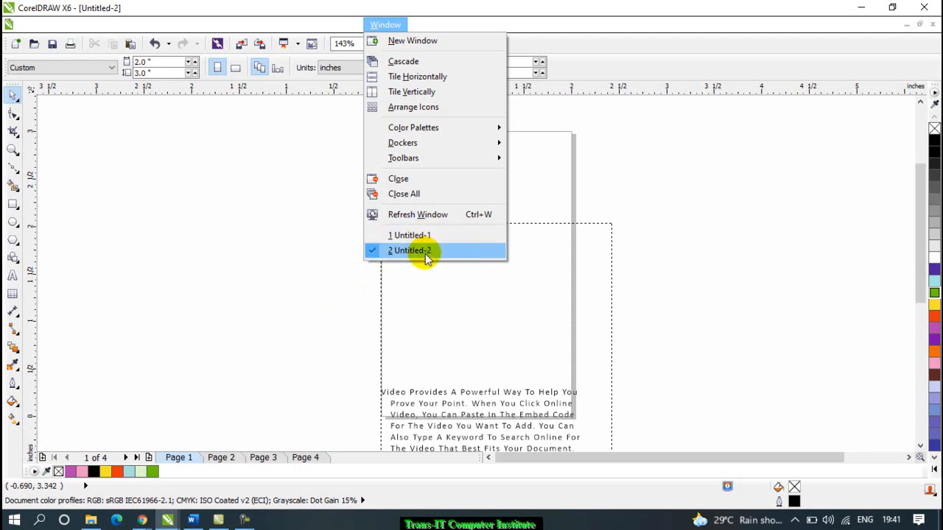
left_click(357, 302)
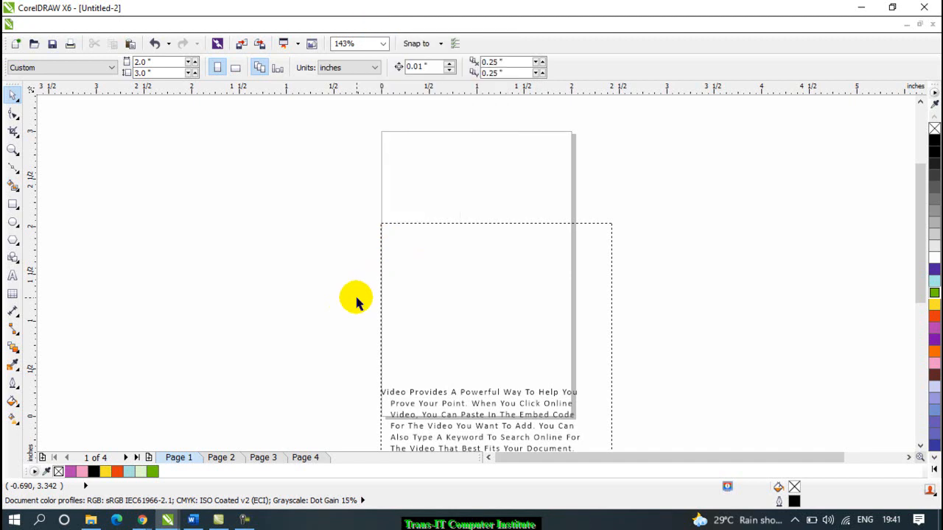
left_click(244, 520)
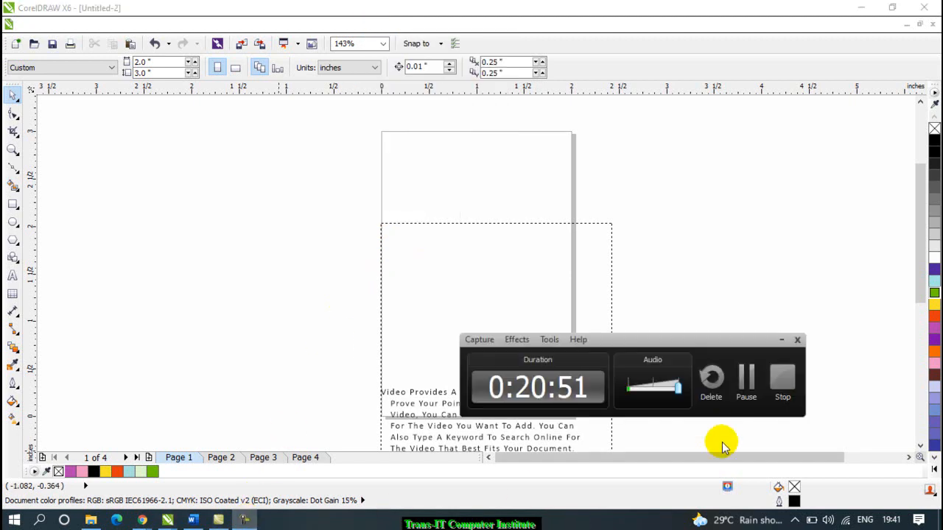